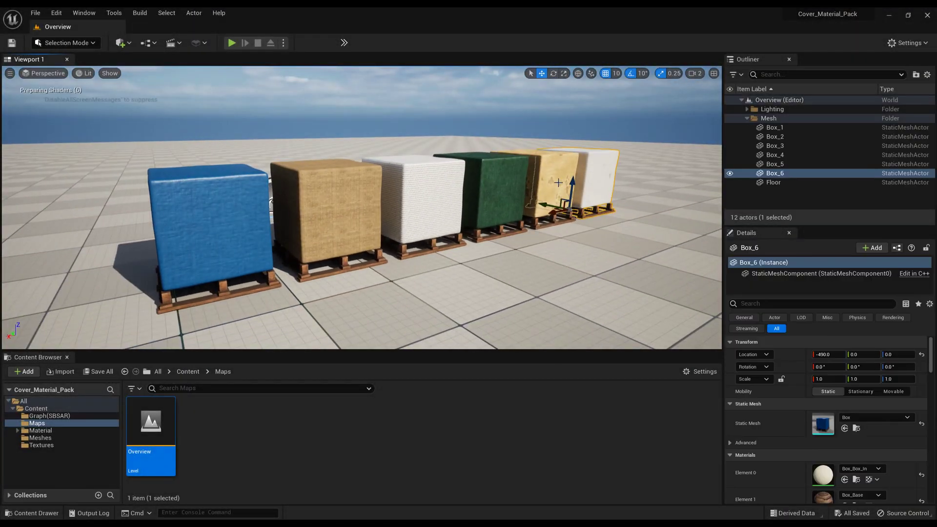
Step: Delete Box_2 through Box_6 from the Overview level, keeping only the blue Box_1 and the floor
{"action": "left_click", "coordinate": [437, 193], "text": "ctrl"}
{"action": "left_click", "coordinate": [41, 430]}
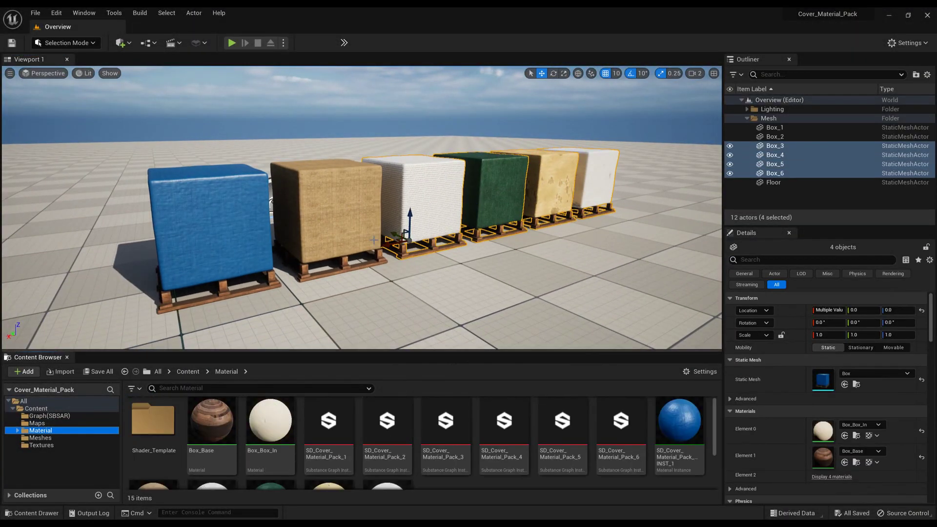
{"action": "left_click", "coordinate": [327, 210], "text": "ctrl"}
{"action": "key", "text": "Delete"}
Step: Delete the material instances INST_2 through INST_6 from the Material folder
{"action": "scroll", "coordinate": [418, 445], "scroll_direction": "down", "scroll_amount": 1}
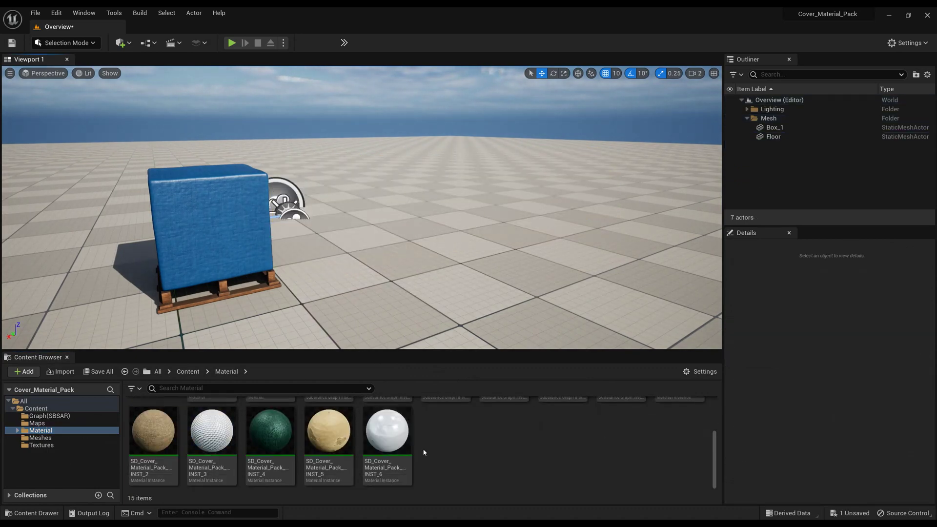
{"action": "left_click", "coordinate": [400, 448]}
{"action": "left_click", "coordinate": [211, 459], "text": "shift"}
{"action": "left_click", "coordinate": [172, 455], "text": "ctrl"}
{"action": "scroll", "coordinate": [650, 459], "scroll_direction": "up", "scroll_amount": 1}
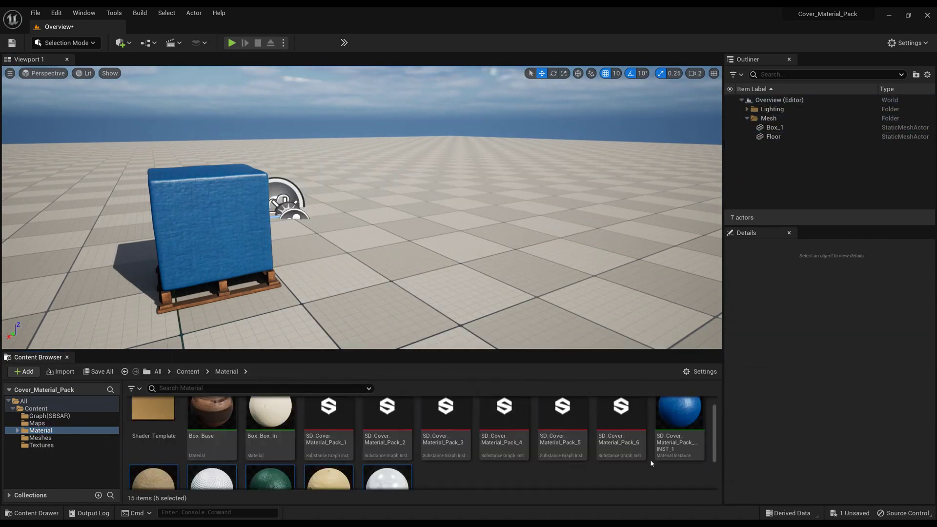
{"action": "scroll", "coordinate": [644, 461], "scroll_direction": "down", "scroll_amount": 1}
{"action": "right_click", "coordinate": [407, 449]}
{"action": "left_click", "coordinate": [419, 297]}
{"action": "left_click", "coordinate": [467, 416]}
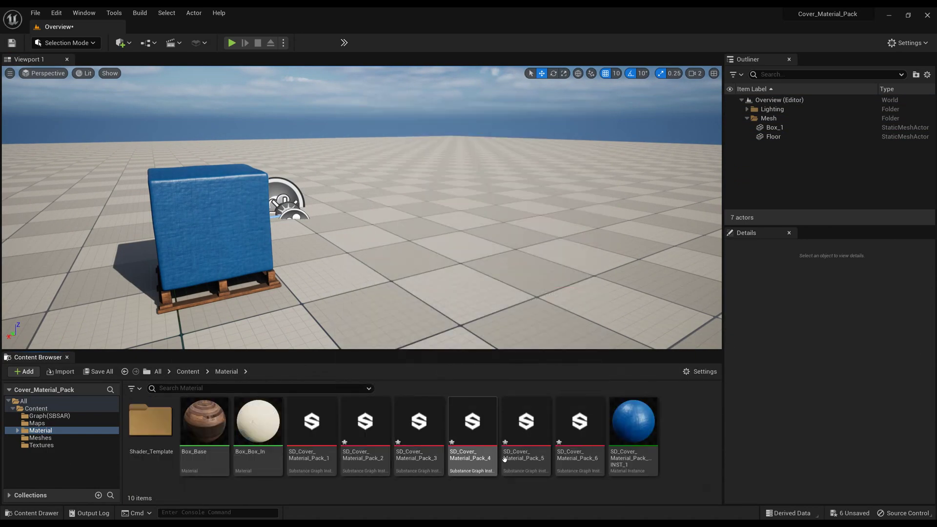
Step: Delete the Substance graph instances SD_Cover_Material_Pack_2 through SD_Cover_Material_Pack_6
{"action": "left_click", "coordinate": [579, 429]}
{"action": "left_click", "coordinate": [365, 429], "text": "shift"}
{"action": "right_click", "coordinate": [373, 424]}
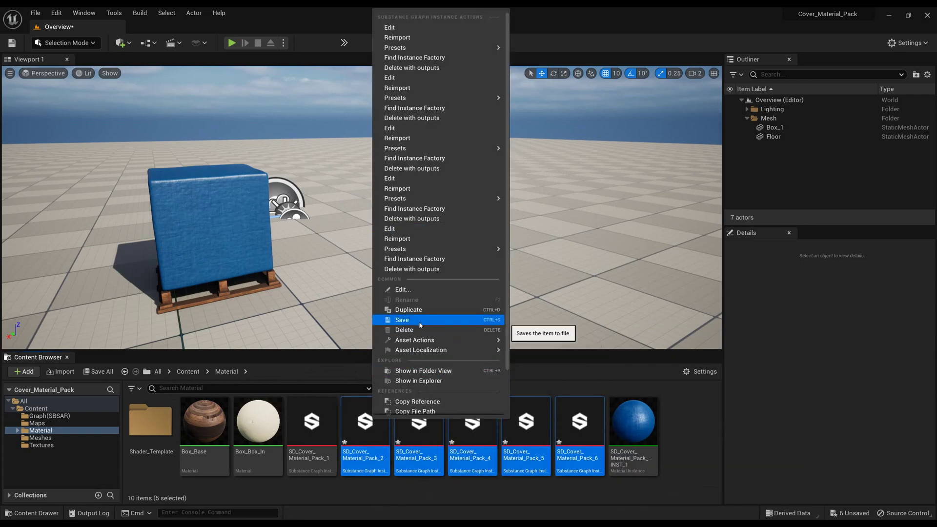
{"action": "left_click", "coordinate": [404, 330]}
{"action": "left_click", "coordinate": [388, 416]}
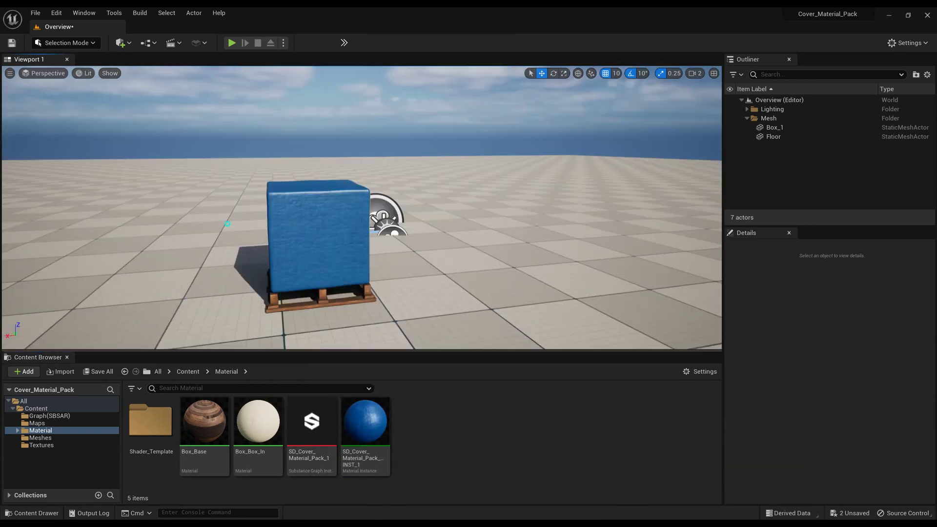
Step: Delete the textures belonging to SD_Cover_Material_Pack_2 and the following packs from the Textures folder
{"action": "right_click_drag", "start_coordinate": [227, 223], "coordinate": [258, 231]}
{"action": "left_click", "coordinate": [49, 444]}
{"action": "scroll", "coordinate": [593, 445], "scroll_direction": "down", "scroll_amount": 8}
{"action": "scroll", "coordinate": [594, 444], "scroll_direction": "up", "scroll_amount": 3}
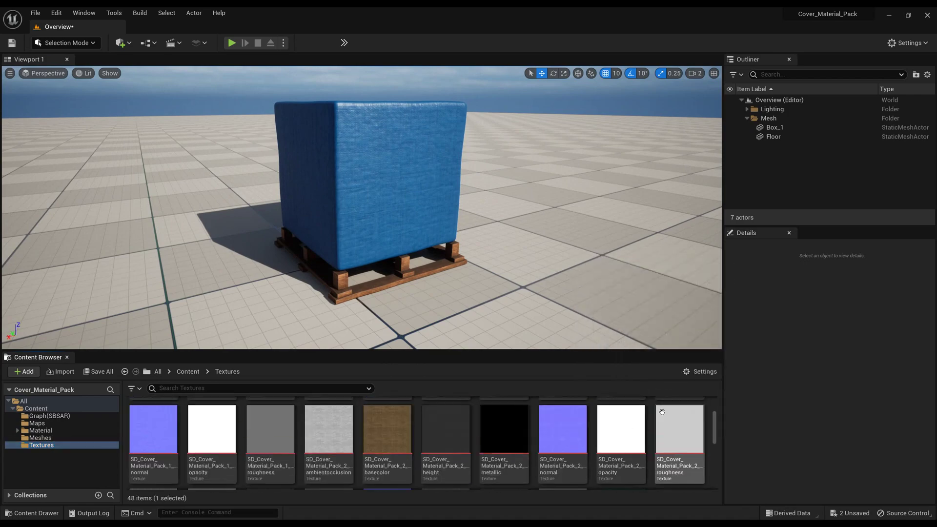
{"action": "left_click", "coordinate": [328, 429], "text": "shift"}
{"action": "right_click", "coordinate": [337, 430]}
{"action": "left_click", "coordinate": [390, 290]}
{"action": "left_click", "coordinate": [387, 416]}
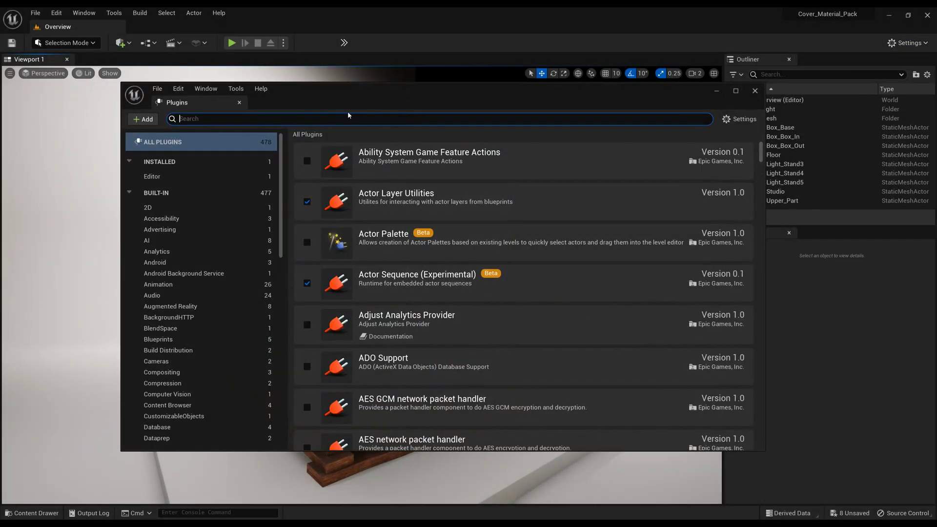
Step: Search the plugins for "substan" to check the Substance in UE5 plugin, and close the plugin browser
{"action": "type", "text": "bstan"}
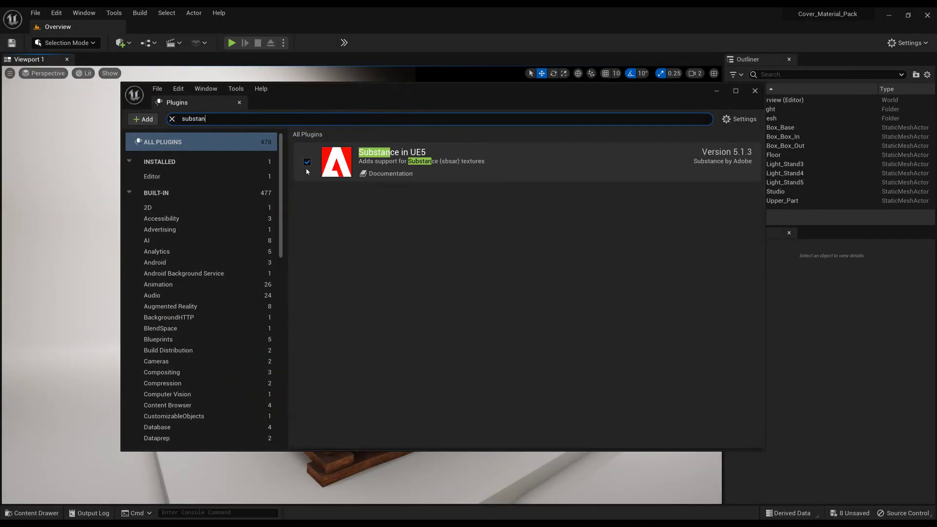
{"action": "left_click", "coordinate": [755, 91]}
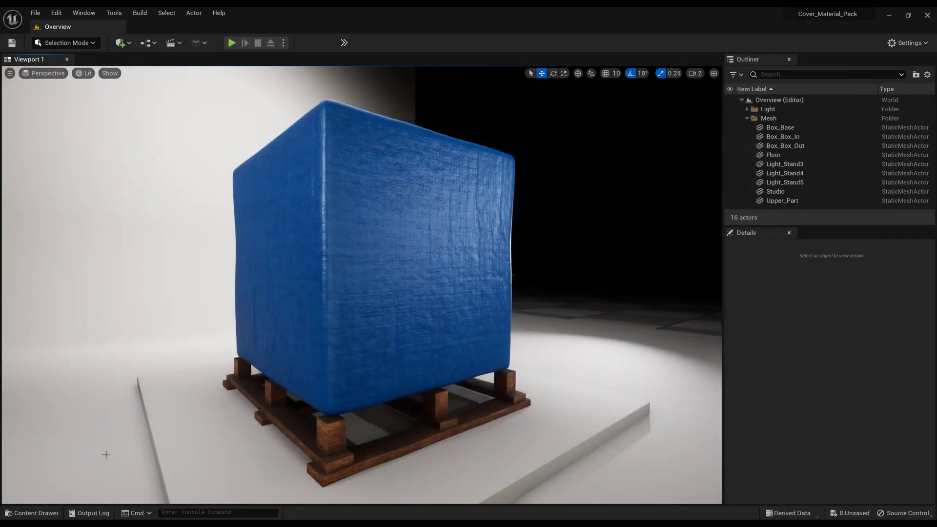
Step: Open the SD_Procedural_Cover_Material_Packing Substance graph instance from the Material folder and narrow its editor window so the box stays visible
{"action": "key", "text": "ctrl+space"}
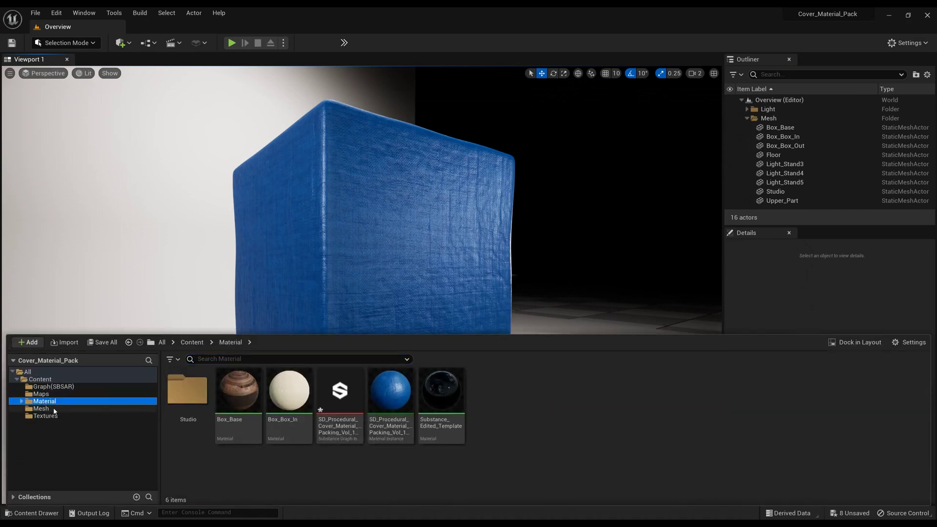
{"action": "double_click", "coordinate": [337, 405]}
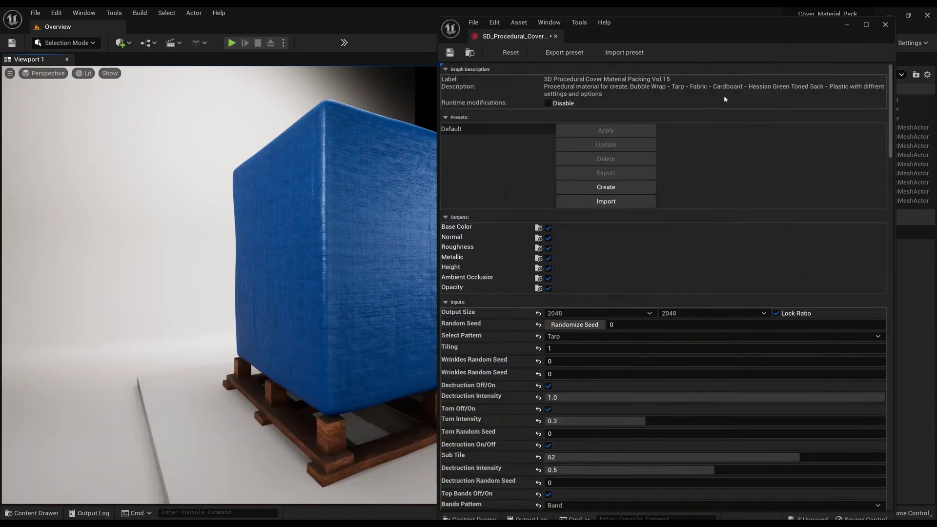
{"action": "left_click_drag", "start_coordinate": [763, 22], "coordinate": [735, 23]}
{"action": "left_click_drag", "start_coordinate": [477, 208], "coordinate": [634, 205]}
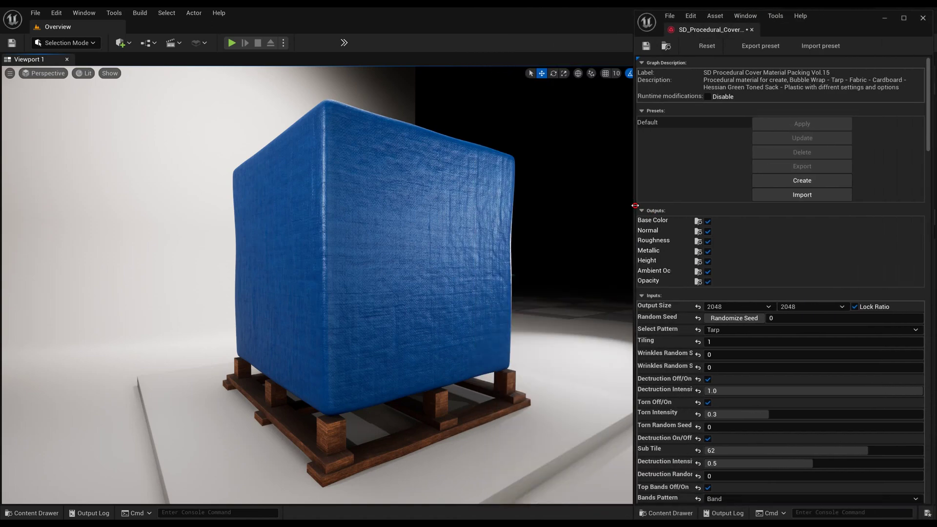
Step: Preview several cover patterns on the box, including Cardboard, and return the pattern to Tarp
{"action": "left_click", "coordinate": [650, 112]}
{"action": "scroll", "coordinate": [771, 172], "scroll_direction": "down", "scroll_amount": 2}
{"action": "left_click", "coordinate": [745, 213]}
{"action": "left_click", "coordinate": [724, 222]}
{"action": "left_click", "coordinate": [744, 213]}
{"action": "left_click", "coordinate": [729, 243]}
{"action": "left_click", "coordinate": [732, 213]}
{"action": "left_click", "coordinate": [731, 273]}
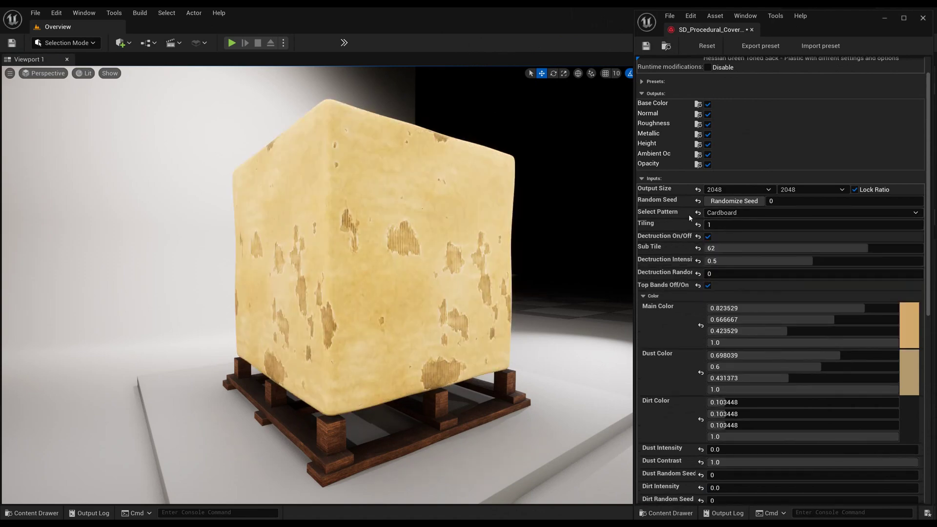
{"action": "left_click", "coordinate": [722, 213]}
{"action": "left_click", "coordinate": [726, 230]}
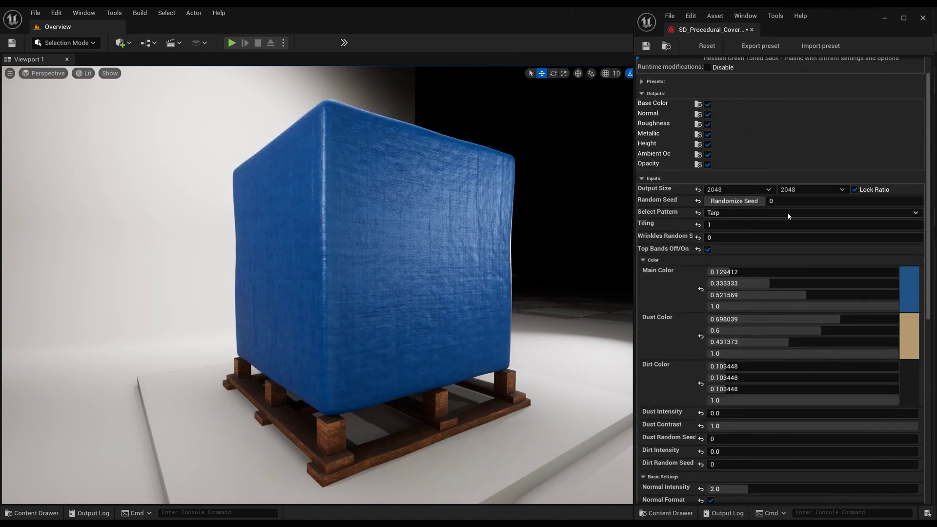
Step: Enable the top bands on the tarp and preview the band patterns, keeping Band as the bands pattern
{"action": "left_click_drag", "start_coordinate": [489, 266], "coordinate": [504, 257], "text": "alt"}
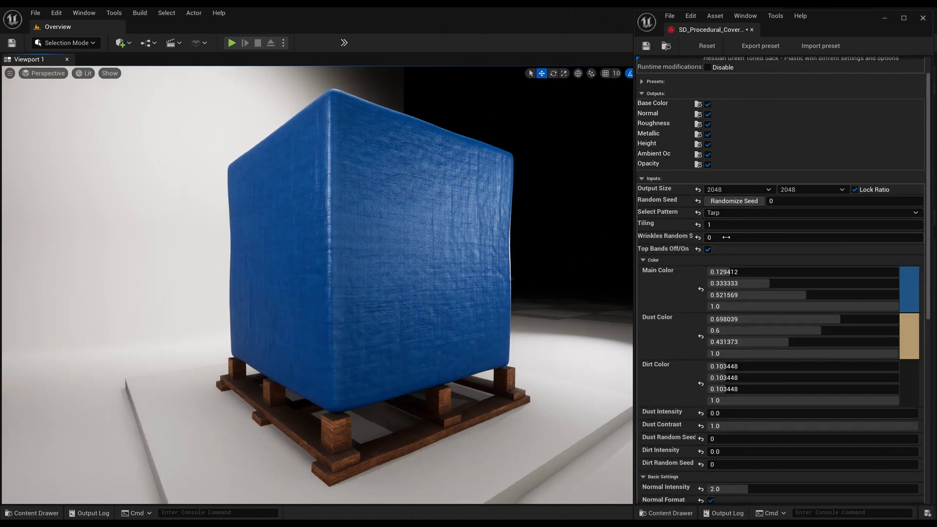
{"action": "left_click", "coordinate": [707, 249]}
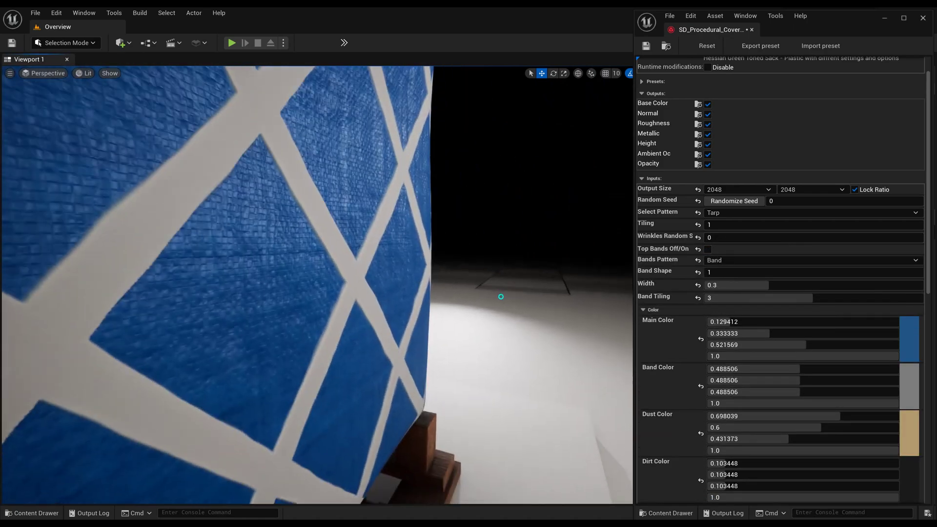
{"action": "key", "text": "s"}
{"action": "right_click_drag", "start_coordinate": [500, 297], "coordinate": [466, 291]}
{"action": "left_click", "coordinate": [720, 261]}
{"action": "left_click", "coordinate": [718, 280]}
{"action": "left_click", "coordinate": [726, 261]}
{"action": "left_click", "coordinate": [727, 269]}
Step: Set the band width to 0.06, Band Offset to 0.04 and Band Shape to 3, with Rotate 90 cleared
{"action": "left_click_drag", "start_coordinate": [728, 267], "coordinate": [717, 285]}
{"action": "left_click_drag", "start_coordinate": [795, 298], "coordinate": [712, 299]}
{"action": "left_click_drag", "start_coordinate": [799, 271], "coordinate": [925, 267]}
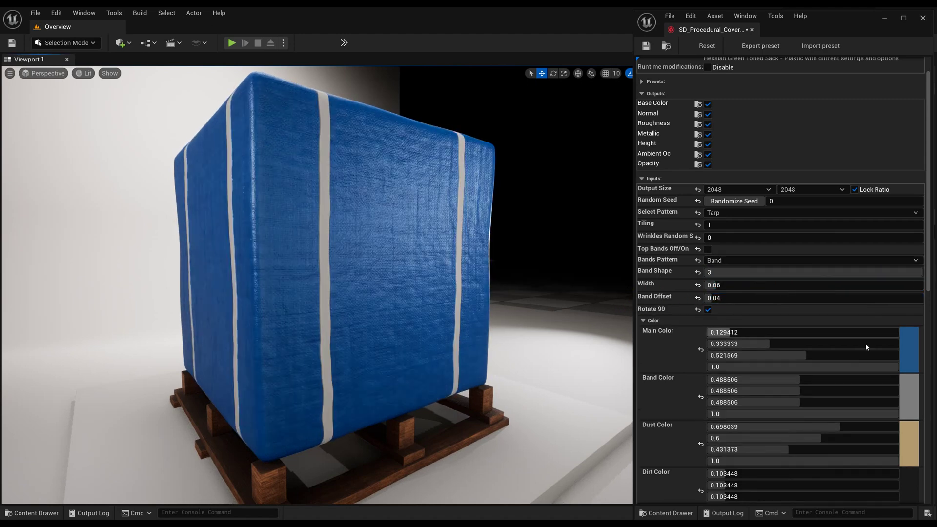
{"action": "left_click", "coordinate": [707, 310]}
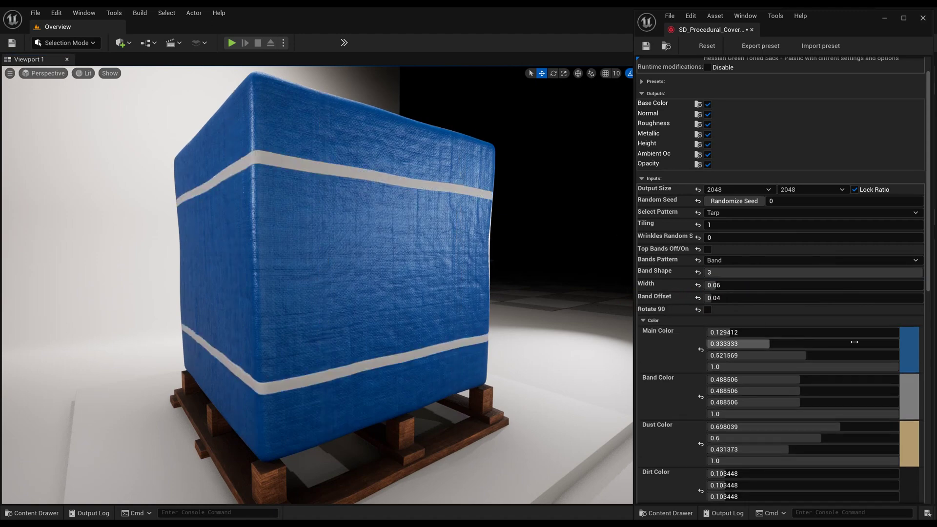
Step: Change the band colour to orange-tan (0.570834, 0.422963, 0.242604) and the main colour to a lighter blue (0.171698, 0.434473, 0.616667)
{"action": "left_click", "coordinate": [908, 396]}
{"action": "mouse_move", "coordinate": [796, 367]}
{"action": "left_mouse_down"}
{"action": "mouse_move", "coordinate": [772, 387]}
{"action": "mouse_move", "coordinate": [791, 384]}
{"action": "left_mouse_up"}
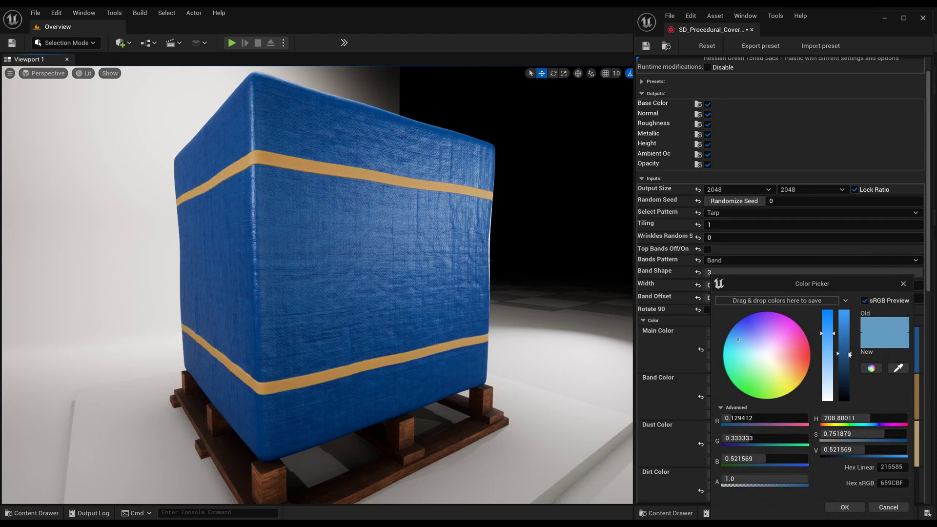
{"action": "left_click_drag", "start_coordinate": [849, 354], "coordinate": [851, 348]}
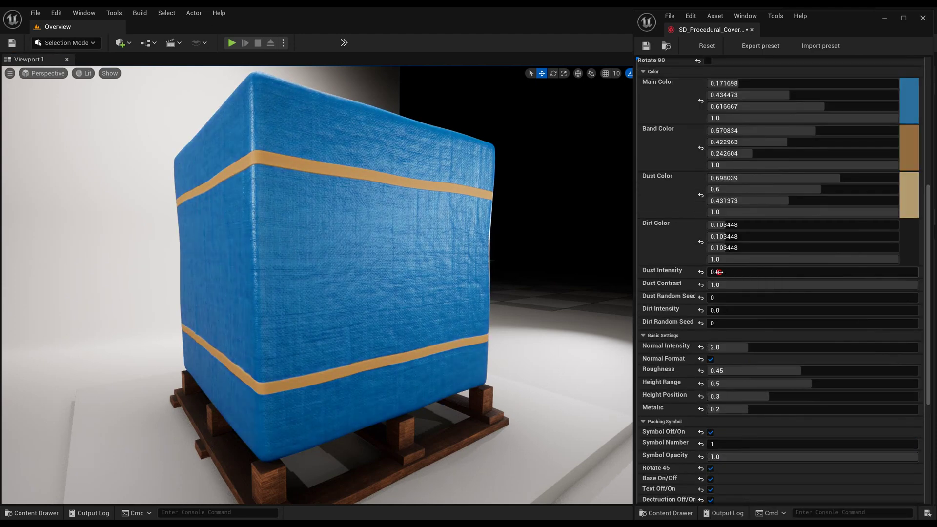
Step: Weather the cover with Dust Intensity 0.542 and a higher Dirt Intensity, and adjust its roughness
{"action": "left_click_drag", "start_coordinate": [719, 272], "coordinate": [829, 283]}
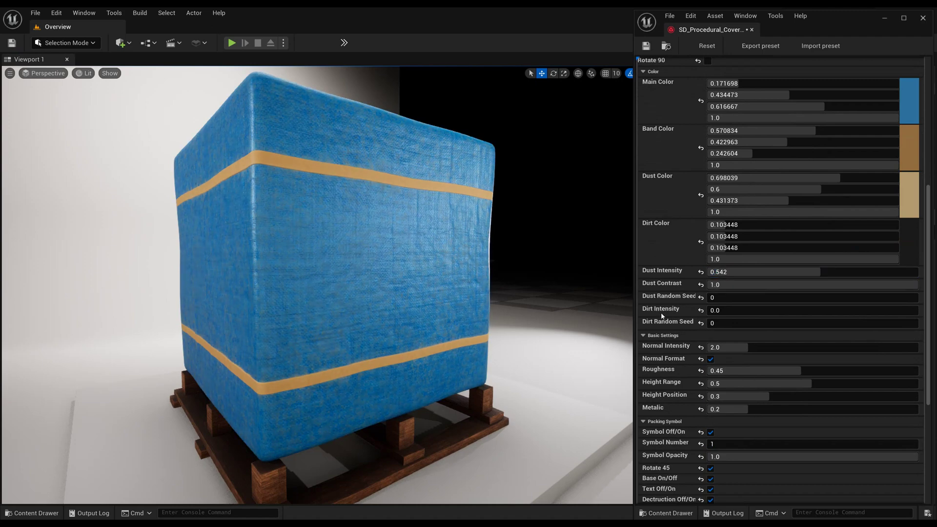
{"action": "left_click_drag", "start_coordinate": [724, 311], "coordinate": [807, 311]}
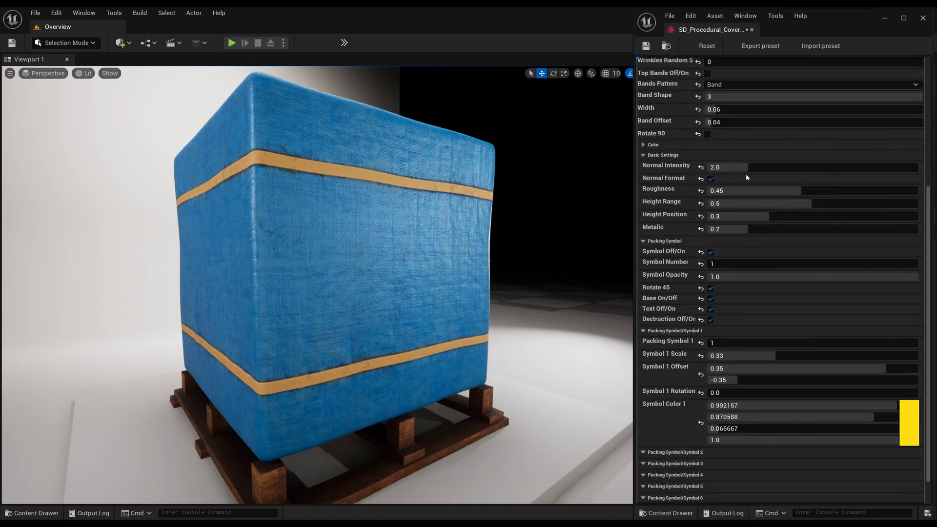
{"action": "left_click_drag", "start_coordinate": [776, 191], "coordinate": [802, 192]}
Step: Show the packing symbols on the cover and set Symbol Number to 6
{"action": "scroll", "coordinate": [687, 200], "scroll_direction": "down", "scroll_amount": 1}
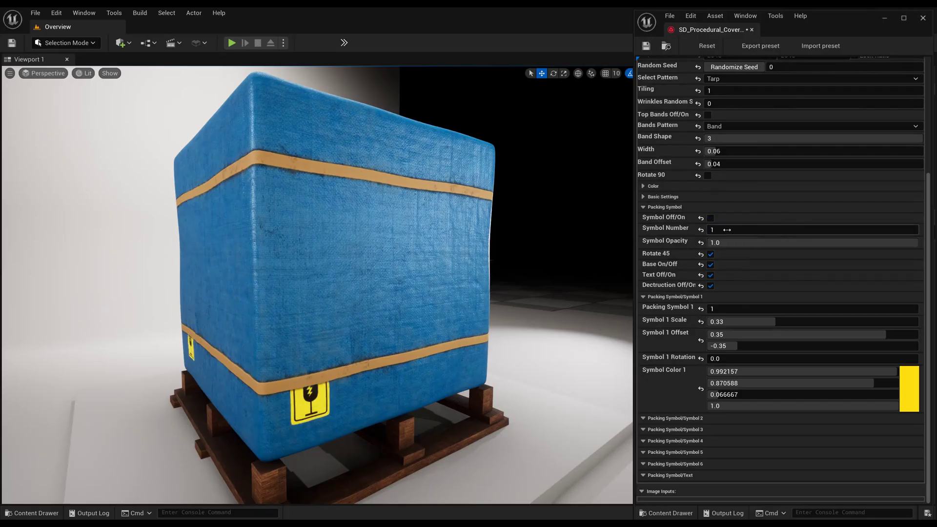
{"action": "left_click_drag", "start_coordinate": [718, 230], "coordinate": [917, 232]}
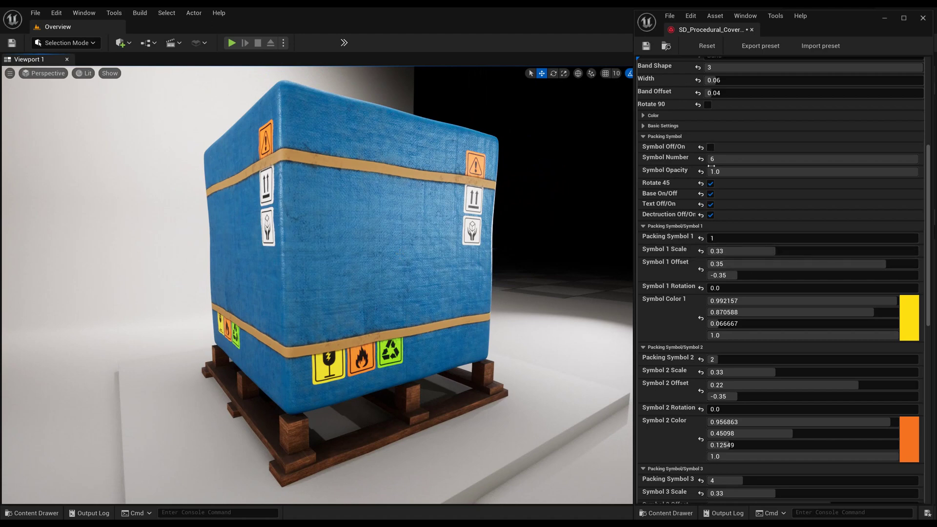
Step: Preview the packing symbols' opacity, Rotate 45 and Base options, restoring opacity 1.0 and both options
{"action": "left_click_drag", "start_coordinate": [753, 173], "coordinate": [919, 172]}
{"action": "left_click", "coordinate": [710, 183]}
{"action": "left_click", "coordinate": [711, 194]}
{"action": "left_click", "coordinate": [713, 195]}
Step: Collapse the packing symbol settings groups, leaving only the Symbol 1 group expanded
{"action": "left_click", "coordinate": [658, 227]}
{"action": "left_click", "coordinate": [659, 237]}
{"action": "left_click", "coordinate": [659, 247]}
{"action": "left_click", "coordinate": [658, 259]}
{"action": "left_click", "coordinate": [658, 269]}
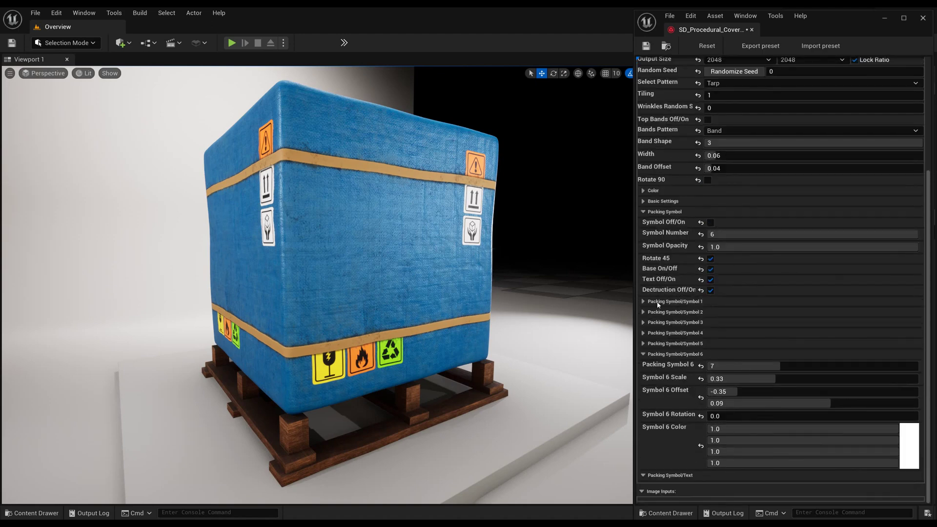
{"action": "left_click", "coordinate": [658, 353]}
{"action": "left_click", "coordinate": [643, 412]}
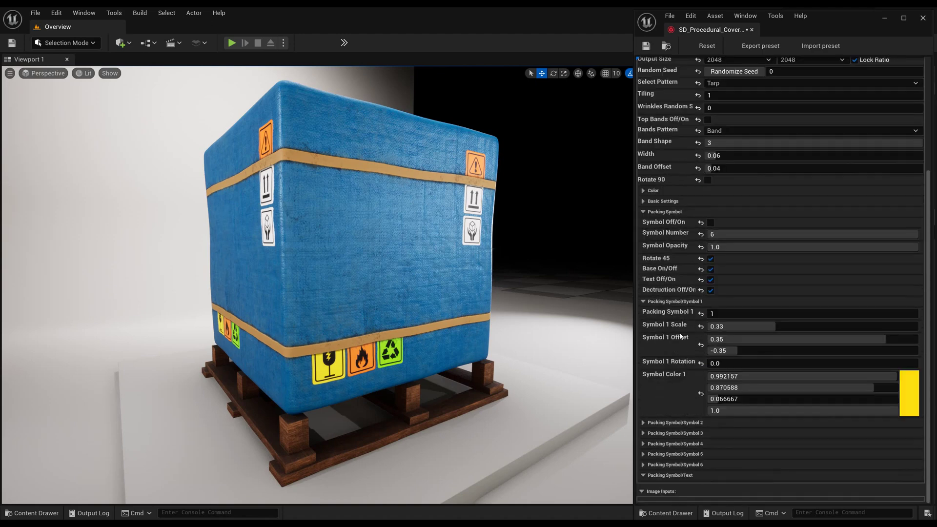
Step: Set Symbol 1's offset to 0.333 and -0.027, and its scale to 0.559
{"action": "left_click_drag", "start_coordinate": [761, 339], "coordinate": [845, 340]}
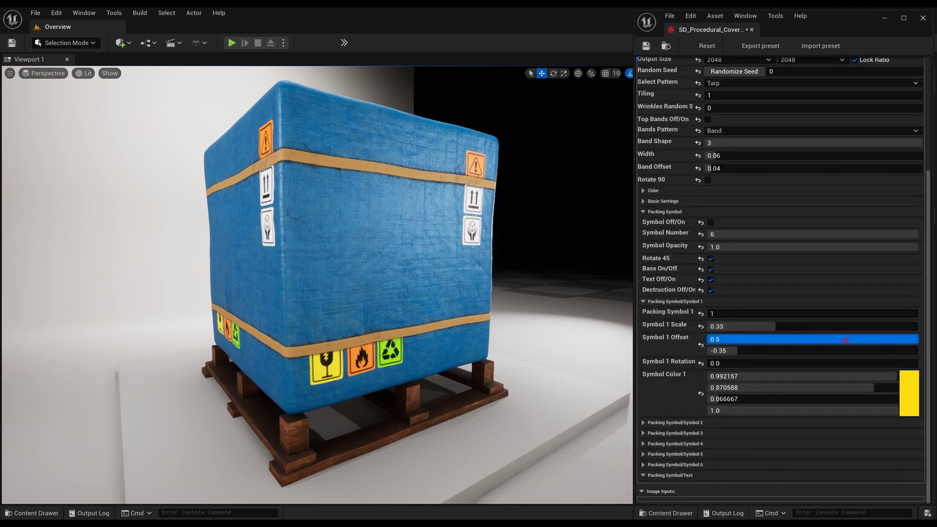
{"action": "left_click_drag", "start_coordinate": [742, 352], "coordinate": [881, 340]}
{"action": "left_click_drag", "start_coordinate": [775, 326], "coordinate": [831, 327]}
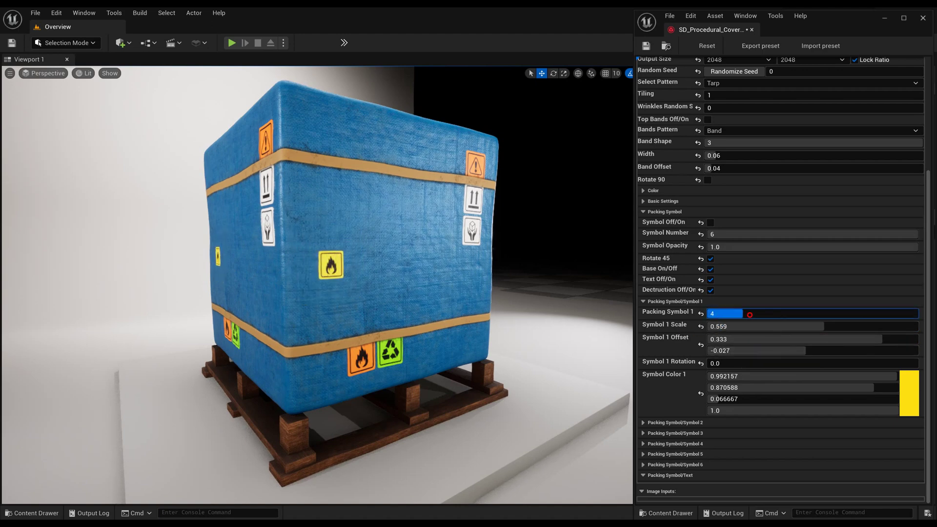
Step: Cycle through the available icons for Symbol 1 and set Packing Symbol 1 to 7
{"action": "left_click_drag", "start_coordinate": [832, 313], "coordinate": [824, 314]}
{"action": "right_click_drag", "start_coordinate": [351, 288], "coordinate": [358, 253]}
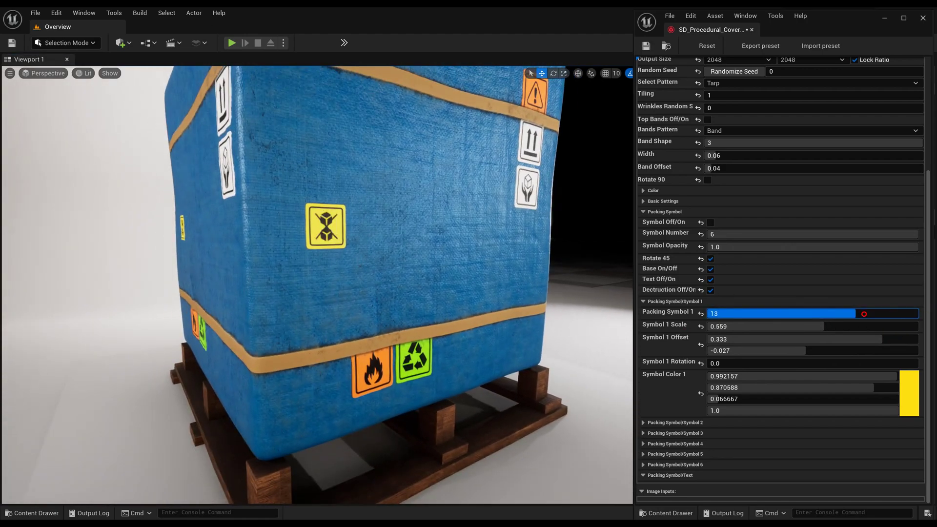
{"action": "left_click_drag", "start_coordinate": [787, 322], "coordinate": [782, 316]}
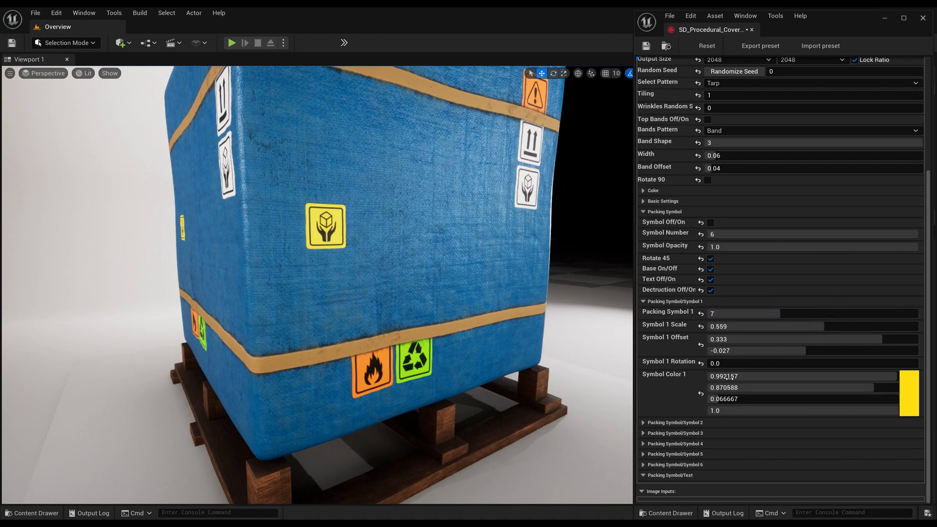
Step: Set Symbol 1's second offset value to -0.122 and rotate the symbol into a diamond orientation
{"action": "left_click_drag", "start_coordinate": [793, 350], "coordinate": [766, 351]}
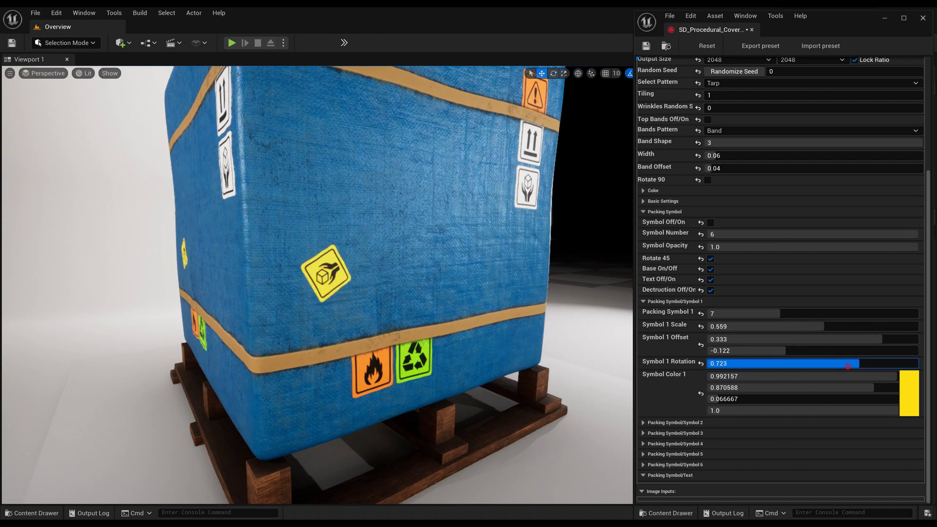
{"action": "left_click_drag", "start_coordinate": [880, 369], "coordinate": [878, 370]}
Step: Change Symbol 1's colour to pure red (0.992157, 0.0, 0.0)
{"action": "left_click", "coordinate": [908, 396]}
{"action": "left_click_drag", "start_coordinate": [773, 361], "coordinate": [835, 361]}
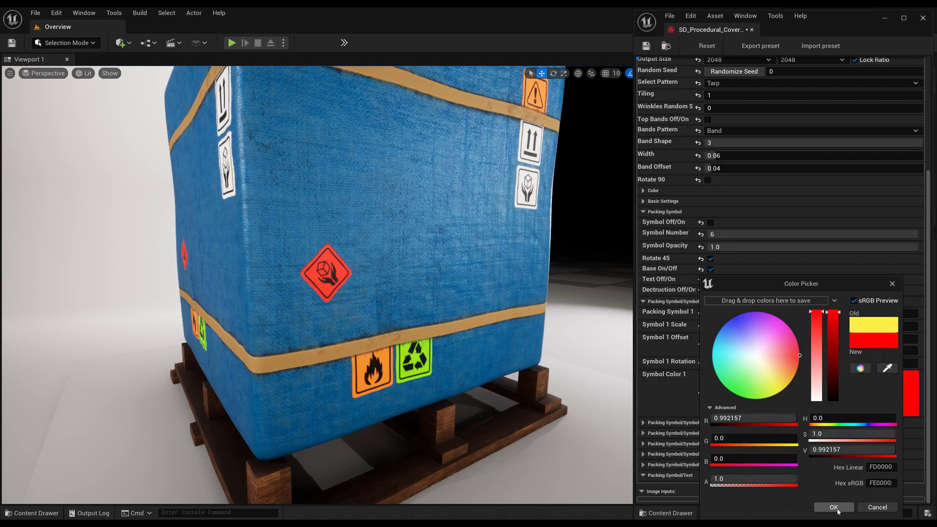
{"action": "left_click", "coordinate": [834, 507]}
Step: Set Symbol 2's offset to 0.233 and -0.023, and Packing Symbol 2 to 11
{"action": "left_click", "coordinate": [669, 422]}
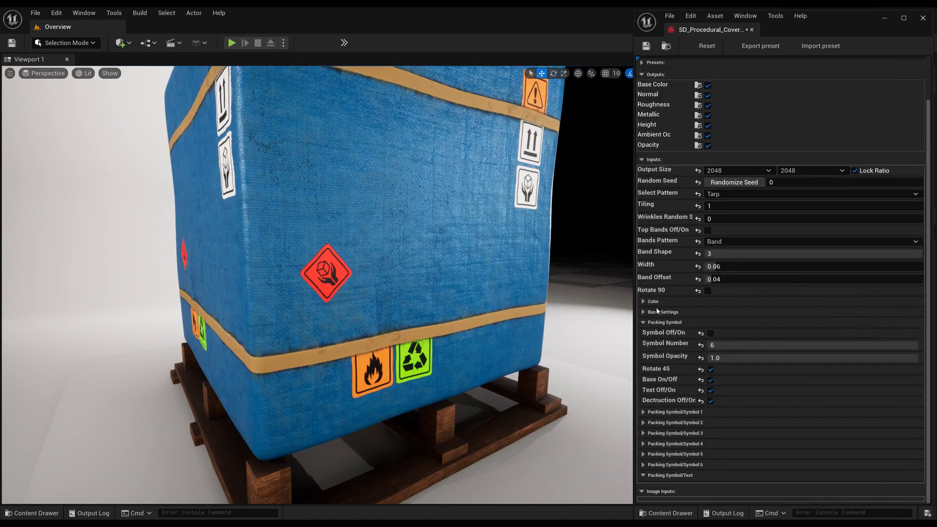
{"action": "left_click_drag", "start_coordinate": [744, 352], "coordinate": [748, 352]}
{"action": "left_click_drag", "start_coordinate": [747, 361], "coordinate": [801, 361]}
{"action": "left_click_drag", "start_coordinate": [786, 324], "coordinate": [830, 324]}
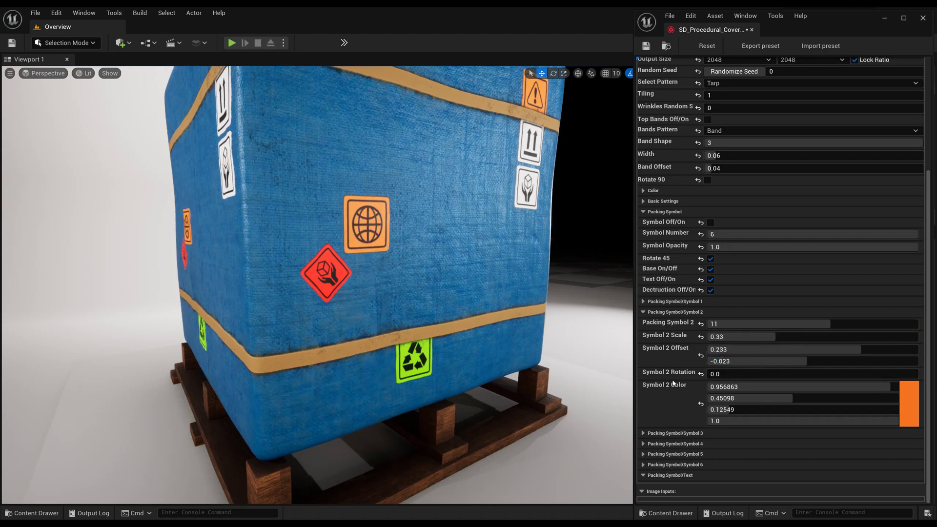
Step: Set Symbol 2's second offset value to -0.24 and change its colour to pink
{"action": "mouse_move", "coordinate": [764, 361]}
{"action": "left_mouse_down"}
{"action": "mouse_move", "coordinate": [736, 361]}
{"action": "mouse_move", "coordinate": [755, 372]}
{"action": "left_mouse_up"}
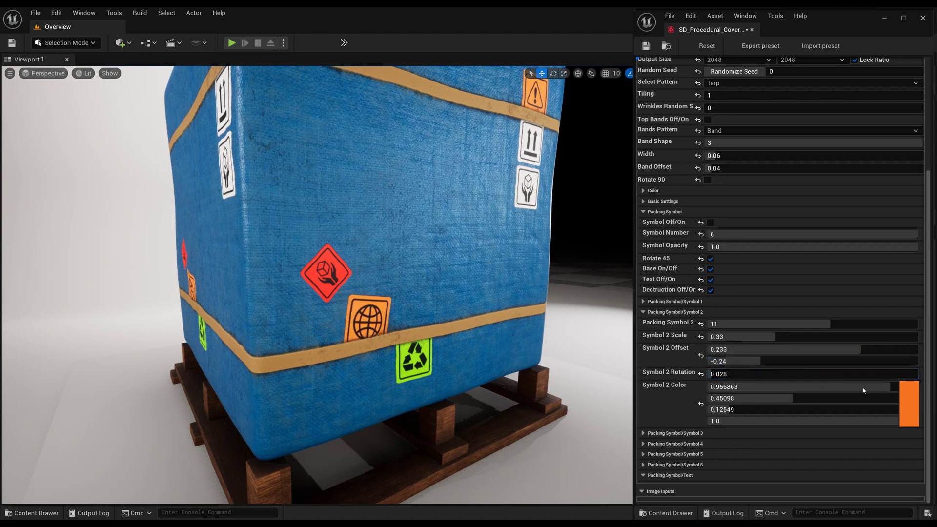
{"action": "left_click", "coordinate": [907, 401]}
{"action": "mouse_move", "coordinate": [800, 347]}
{"action": "left_mouse_down"}
{"action": "mouse_move", "coordinate": [711, 341]}
{"action": "mouse_move", "coordinate": [664, 382]}
{"action": "mouse_move", "coordinate": [739, 342]}
{"action": "mouse_move", "coordinate": [782, 346]}
{"action": "left_mouse_up"}
{"action": "left_click", "coordinate": [839, 506]}
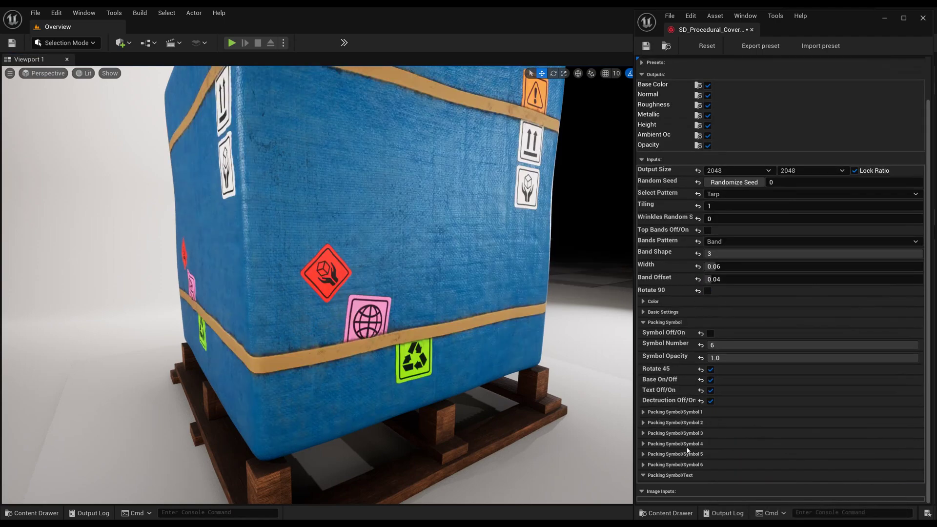
Step: Display the packing text on the cover and change its wording to ABCD
{"action": "left_click", "coordinate": [655, 432]}
{"action": "left_click", "coordinate": [743, 318]}
{"action": "left_click", "coordinate": [711, 391]}
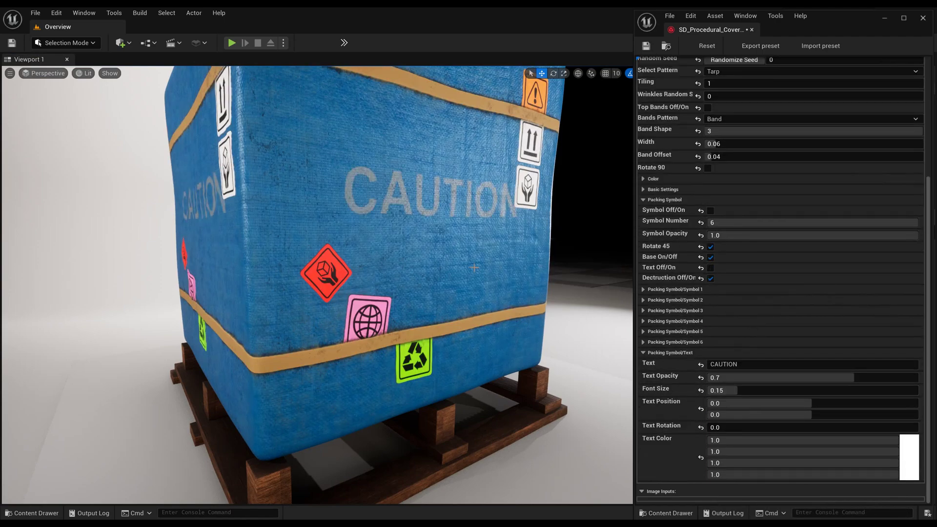
{"action": "right_click_drag", "start_coordinate": [451, 246], "coordinate": [404, 254]}
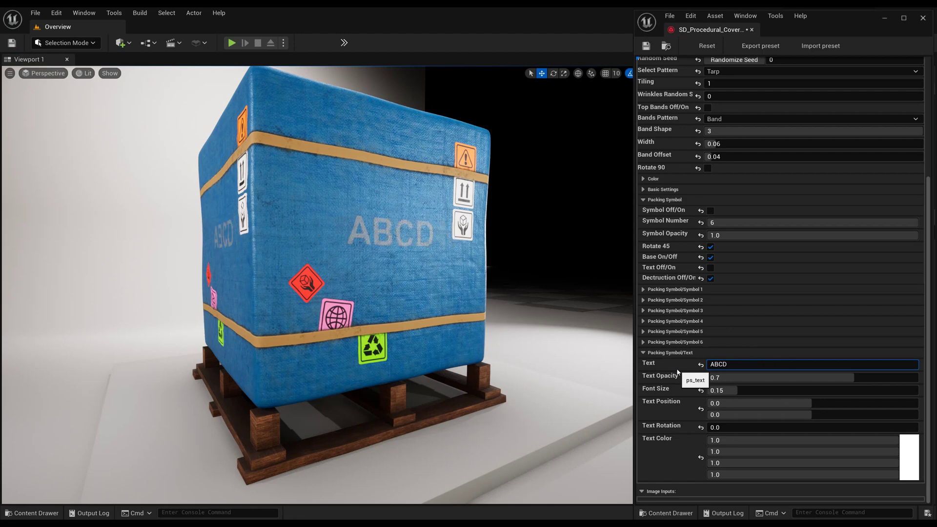
Step: Set the packing text's opacity to 0.835, font size to 0.1 and position to -0.193, -0.317
{"action": "left_click_drag", "start_coordinate": [783, 374], "coordinate": [905, 400]}
{"action": "left_click_drag", "start_coordinate": [736, 389], "coordinate": [779, 403]}
{"action": "mouse_move", "coordinate": [781, 415]}
{"action": "left_mouse_down"}
{"action": "mouse_move", "coordinate": [796, 415]}
{"action": "mouse_move", "coordinate": [770, 415]}
{"action": "mouse_move", "coordinate": [782, 404]}
{"action": "left_mouse_up"}
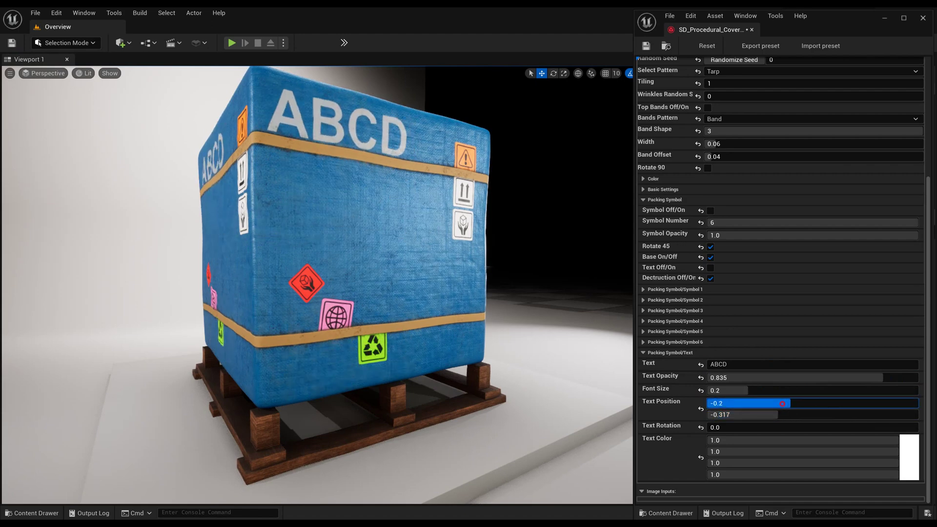
{"action": "left_click_drag", "start_coordinate": [742, 427], "coordinate": [685, 428]}
{"action": "left_click_drag", "start_coordinate": [744, 391], "coordinate": [720, 392]}
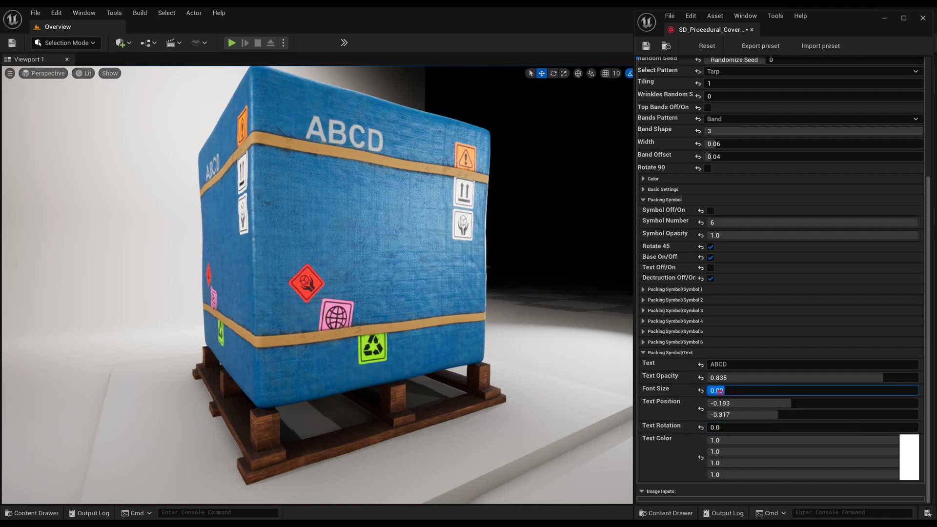
{"action": "left_click_drag", "start_coordinate": [728, 426], "coordinate": [733, 424]}
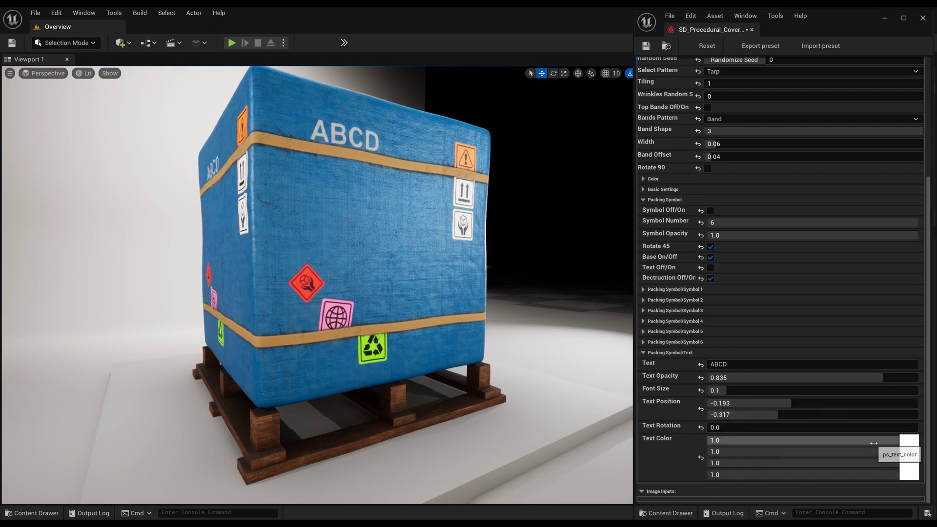
Step: Change the packing text's colour to blue-violet (0.237268, 0.0, 1.0)
{"action": "left_click", "coordinate": [908, 457]}
{"action": "left_click_drag", "start_coordinate": [789, 358], "coordinate": [754, 313]}
{"action": "left_click", "coordinate": [844, 506]}
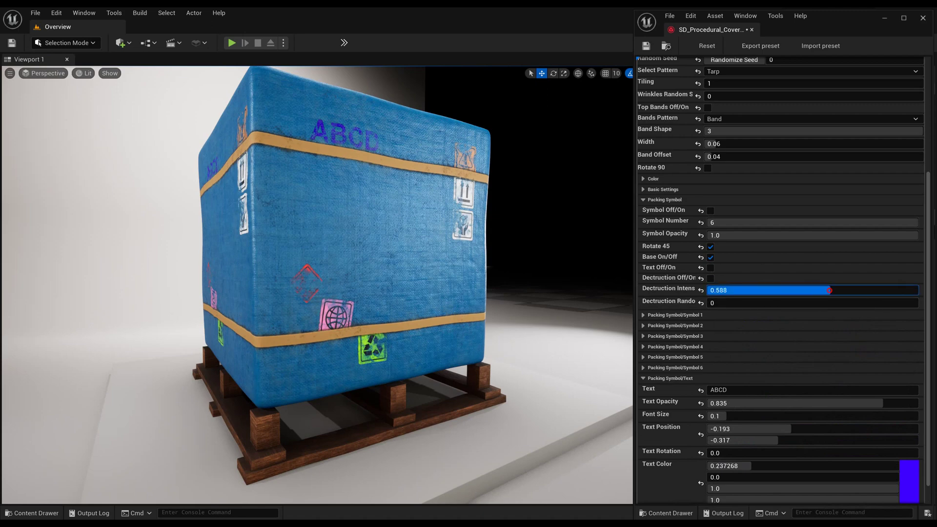
Step: Enable destruction for the packing symbols and set its intensity to 0.306
{"action": "left_click_drag", "start_coordinate": [823, 290], "coordinate": [886, 290]}
{"action": "left_click_drag", "start_coordinate": [814, 290], "coordinate": [726, 297]}
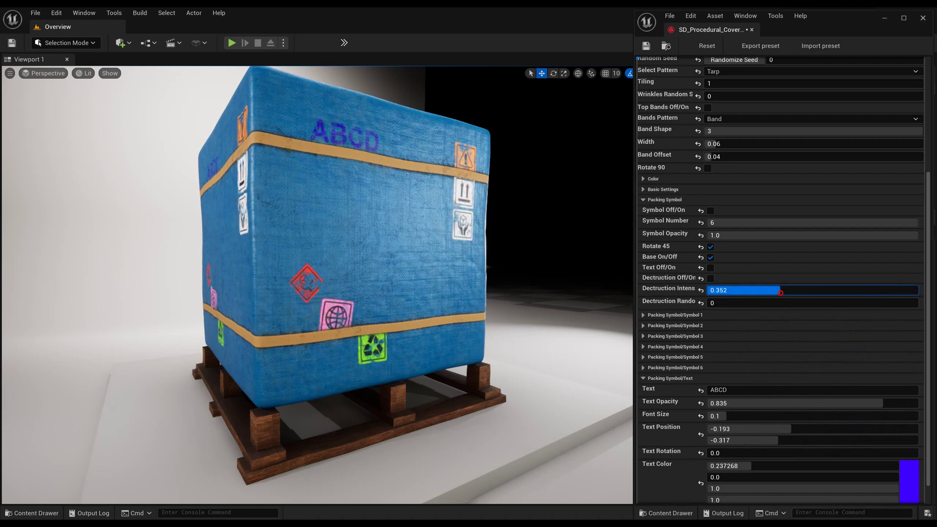
{"action": "mouse_move", "coordinate": [712, 303]}
{"action": "left_mouse_down"}
{"action": "mouse_move", "coordinate": [898, 303]}
{"action": "mouse_move", "coordinate": [713, 303]}
{"action": "left_mouse_up"}
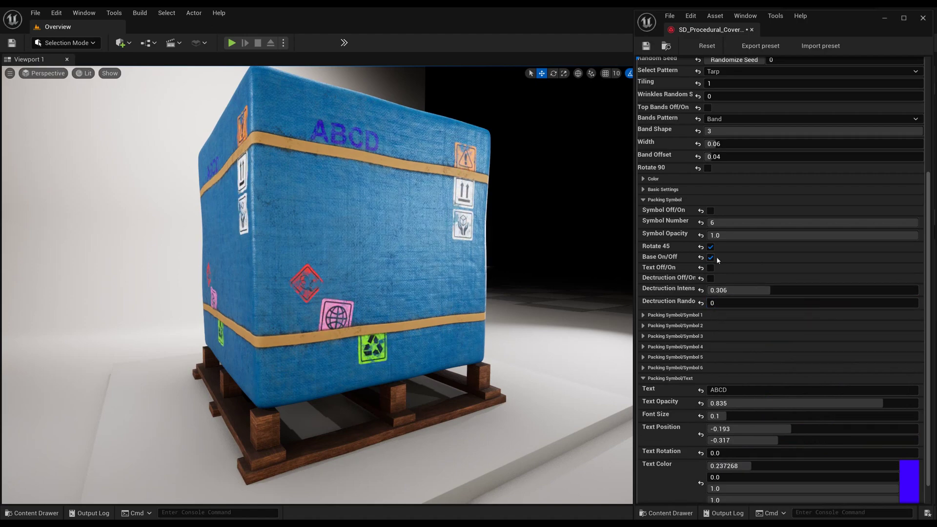
Step: Switch the packing symbols' coloured base off and back on
{"action": "left_click", "coordinate": [710, 258]}
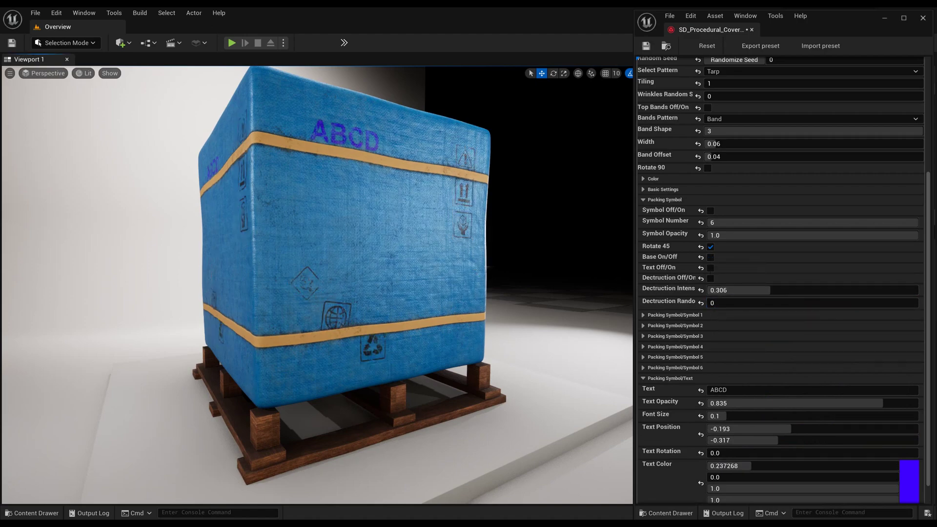
{"action": "left_click", "coordinate": [711, 257]}
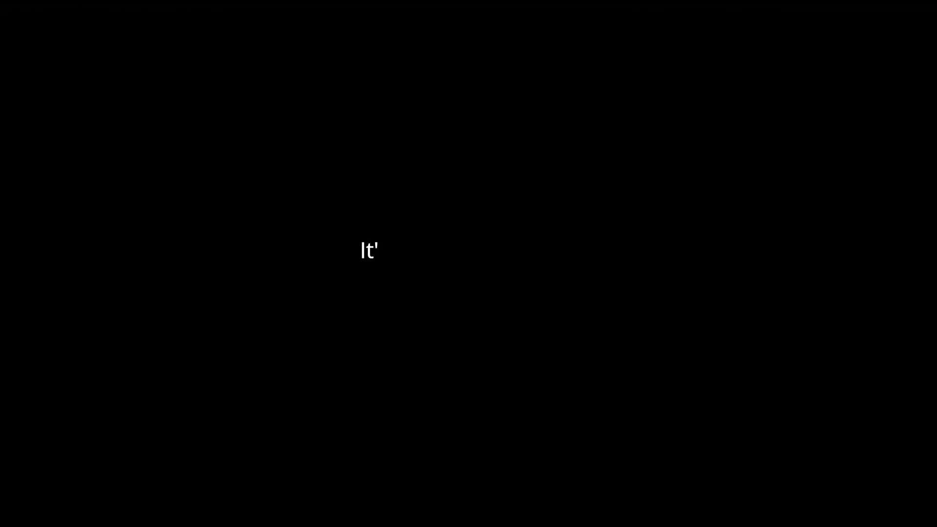
Step: Change the cover's pattern from tarp to Cardboard
{"action": "left_click", "coordinate": [729, 301]}
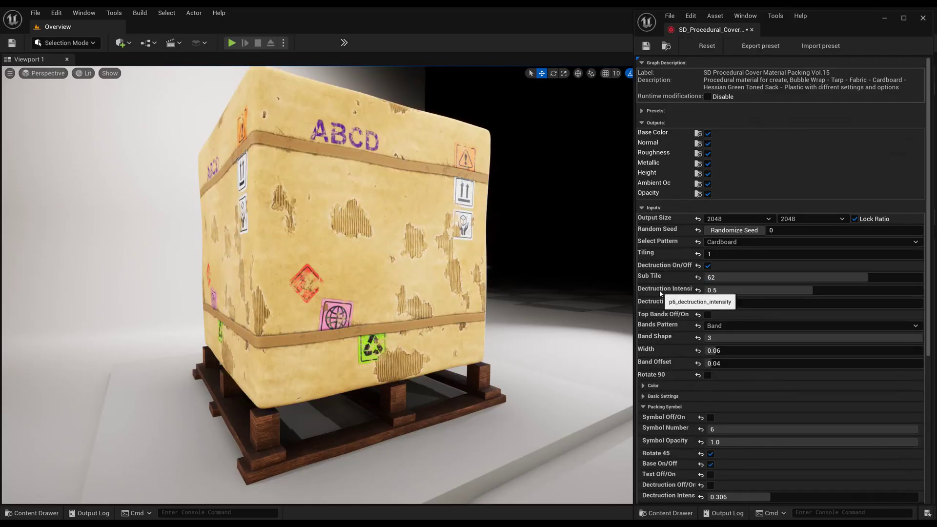
{"action": "scroll", "coordinate": [676, 308], "scroll_direction": "down", "scroll_amount": 3}
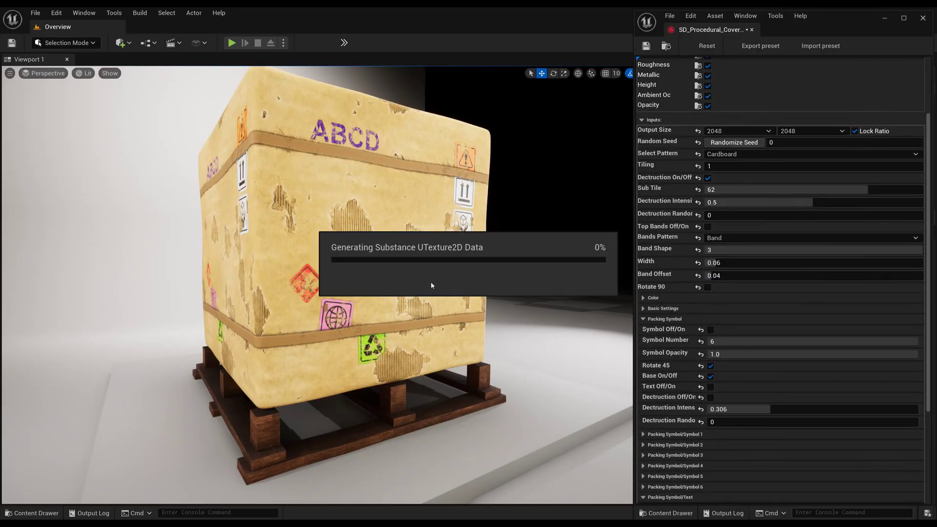
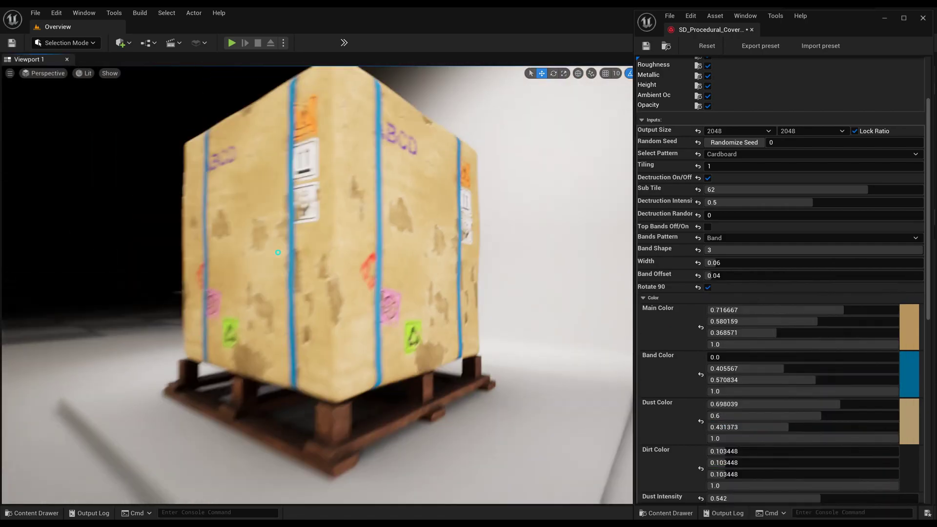
Step: Try band shape 1 on the cardboard cover with a band tiling of 1
{"action": "right_click_drag", "start_coordinate": [285, 274], "coordinate": [284, 274]}
{"action": "left_click_drag", "start_coordinate": [484, 280], "coordinate": [470, 279], "text": "alt"}
{"action": "left_click_drag", "start_coordinate": [479, 245], "coordinate": [373, 229], "text": "alt"}
{"action": "left_click_drag", "start_coordinate": [780, 263], "coordinate": [664, 251]}
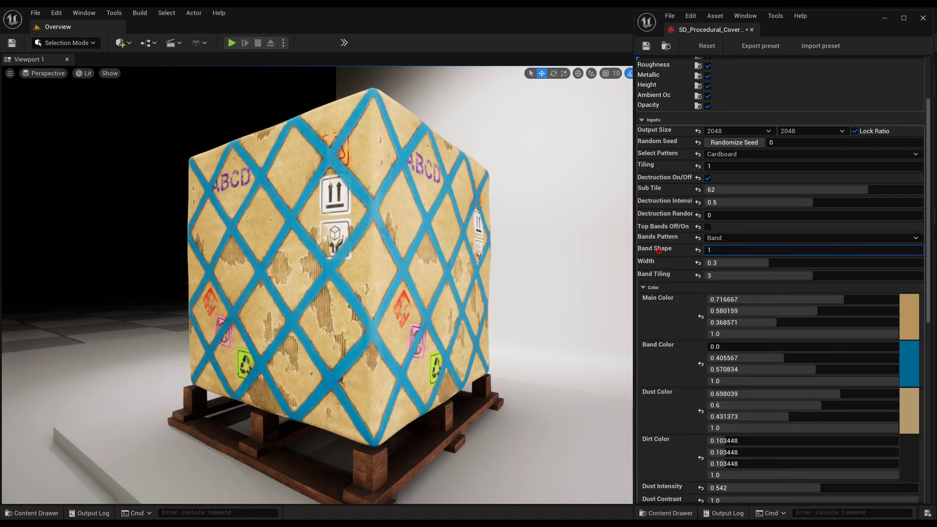
{"action": "left_click_drag", "start_coordinate": [738, 273], "coordinate": [717, 274]}
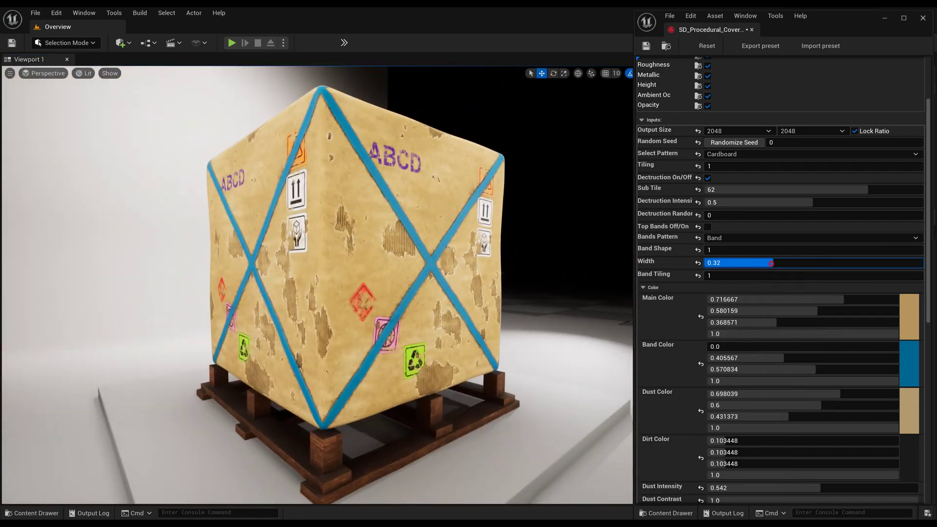
Step: Set the bands to shape 2, width 0.056 and offset 0.184, and the cardboard destruction to intensity 0.489 and random value 14
{"action": "left_click_drag", "start_coordinate": [716, 249], "coordinate": [720, 263]}
{"action": "mouse_move", "coordinate": [727, 275]}
{"action": "left_mouse_down"}
{"action": "mouse_move", "coordinate": [816, 275]}
{"action": "mouse_move", "coordinate": [726, 278]}
{"action": "left_mouse_up"}
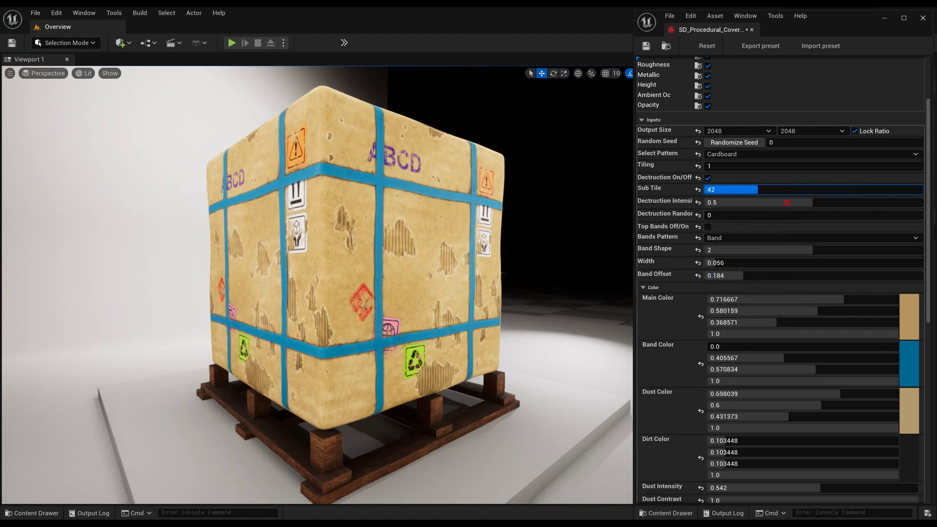
{"action": "left_click_drag", "start_coordinate": [767, 190], "coordinate": [839, 215]}
Step: Adjust the dirt intensity and dust intensity in the cover's colour settings
{"action": "scroll", "coordinate": [709, 288], "scroll_direction": "down", "scroll_amount": 3}
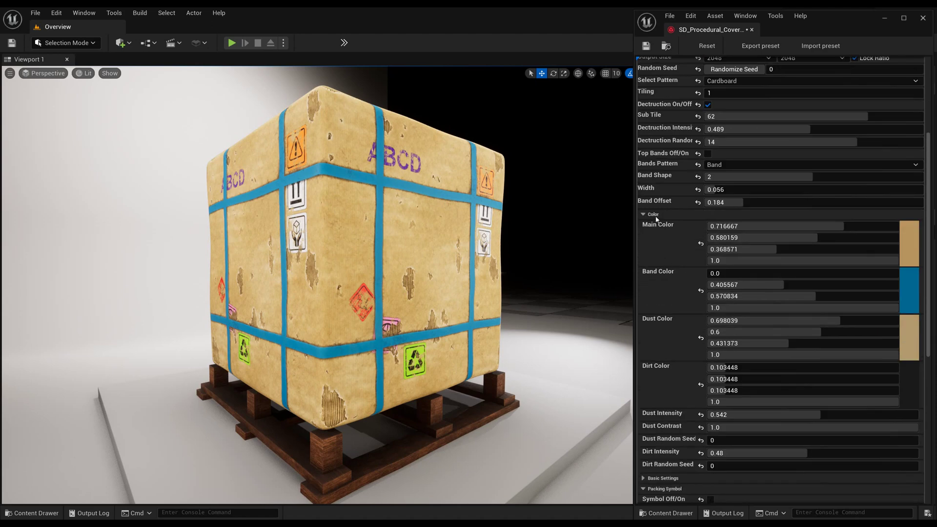
{"action": "scroll", "coordinate": [732, 365], "scroll_direction": "down", "scroll_amount": 2}
{"action": "left_click_drag", "start_coordinate": [727, 394], "coordinate": [780, 397]}
{"action": "mouse_move", "coordinate": [820, 356]}
{"action": "left_mouse_down"}
{"action": "mouse_move", "coordinate": [859, 358]}
{"action": "mouse_move", "coordinate": [836, 360]}
{"action": "left_mouse_up"}
{"action": "left_click", "coordinate": [653, 155]}
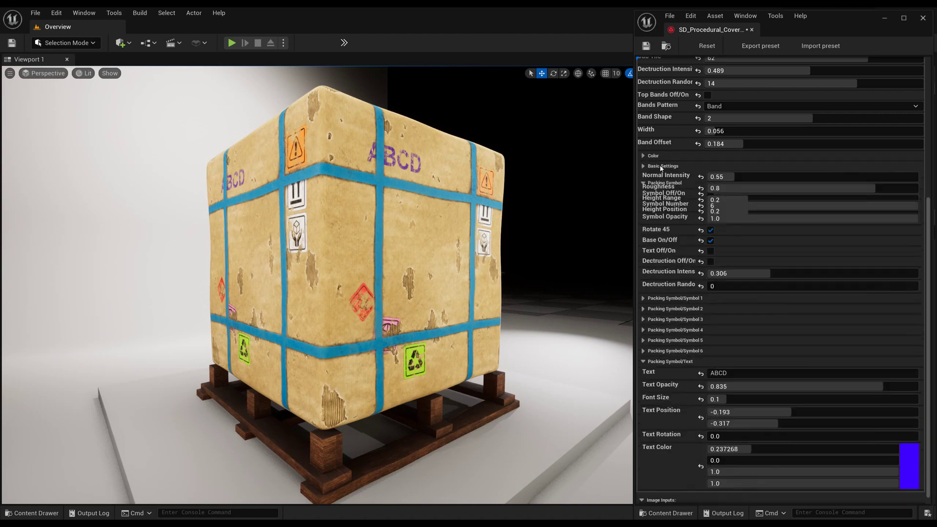
Step: Move the packing text to position -0.097, -0.004 and set its opacity to 0.752
{"action": "scroll", "coordinate": [664, 332], "scroll_direction": "down", "scroll_amount": 1}
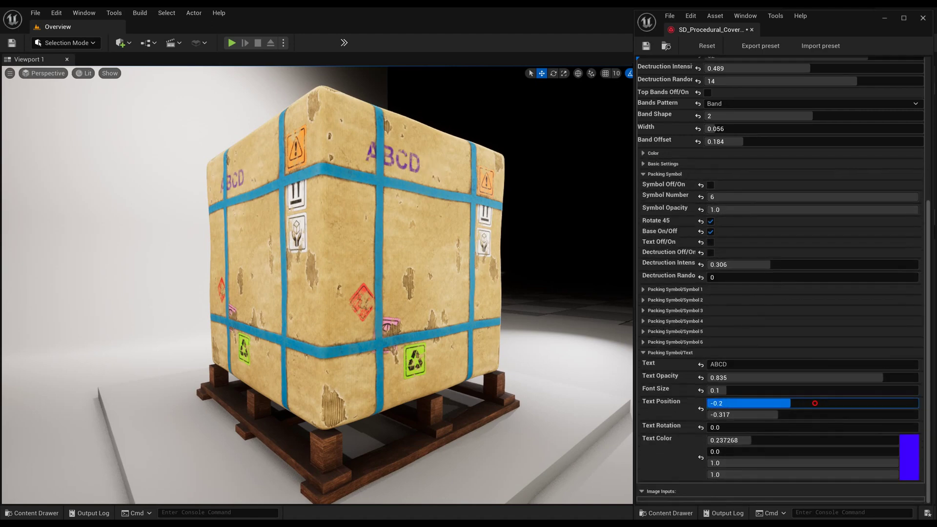
{"action": "left_click_drag", "start_coordinate": [814, 403], "coordinate": [807, 404]}
{"action": "left_click_drag", "start_coordinate": [779, 414], "coordinate": [745, 415]}
{"action": "left_click_drag", "start_coordinate": [829, 377], "coordinate": [852, 377]}
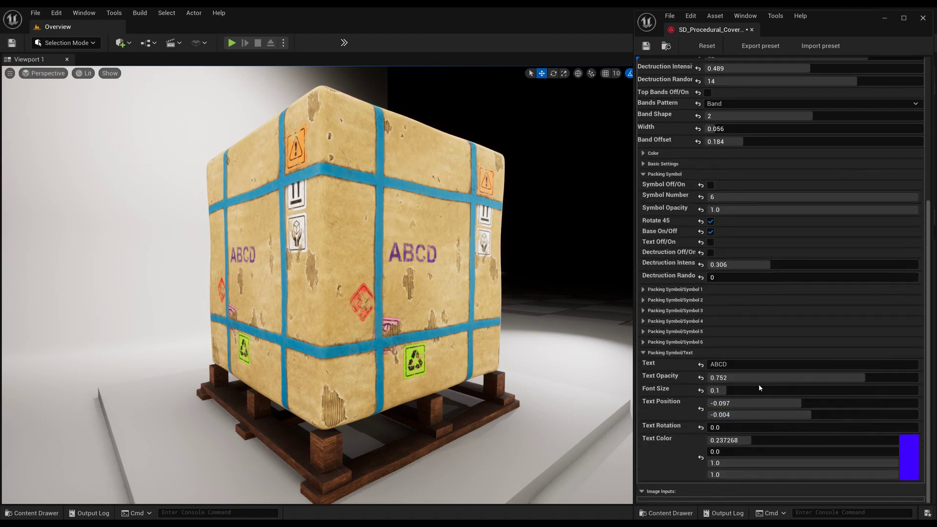
Step: Change the packing text's colour to azure blue and set its font size to 0.189
{"action": "left_click", "coordinate": [909, 458]}
{"action": "left_click_drag", "start_coordinate": [790, 356], "coordinate": [736, 344]}
{"action": "left_click", "coordinate": [839, 506]}
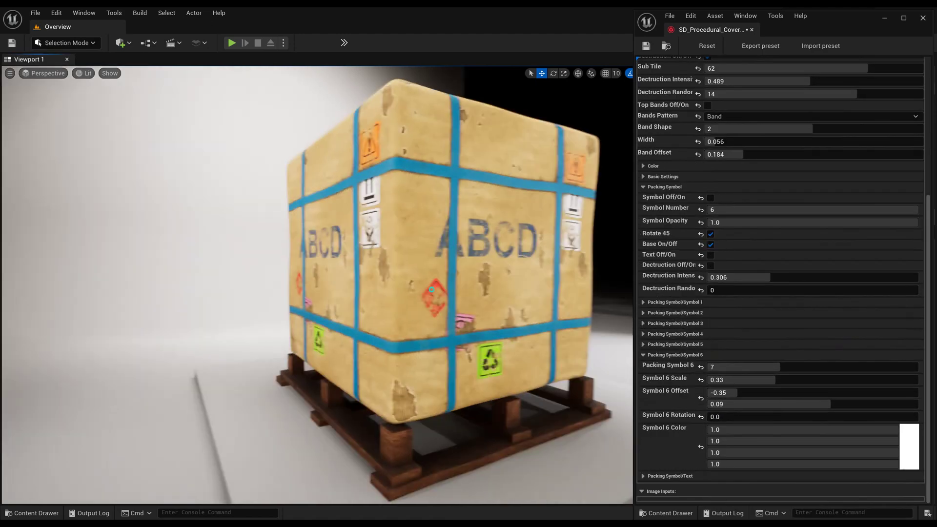
Step: Set Packing Symbol 6 to 11 with offset 0.38 and -0.409, and set the symbol destruction intensity to 0.232
{"action": "right_click_drag", "start_coordinate": [431, 289], "coordinate": [517, 326]}
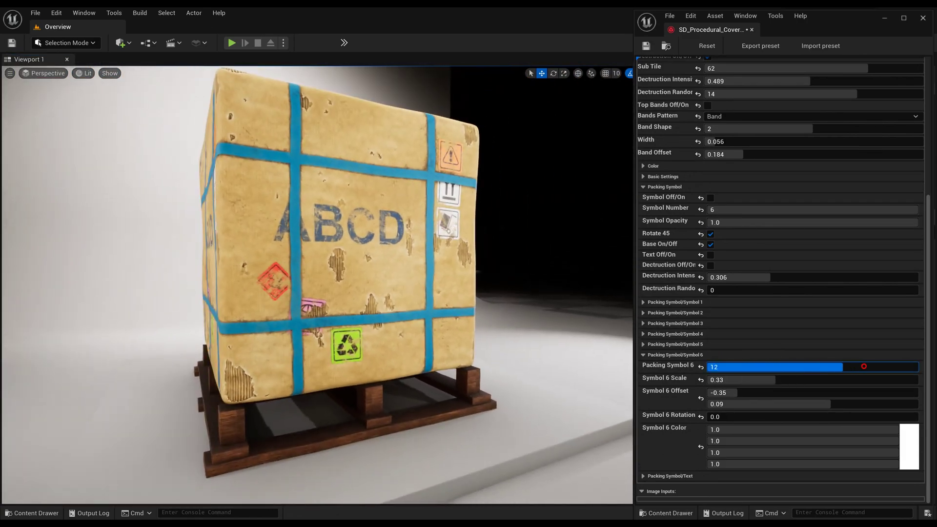
{"action": "left_click_drag", "start_coordinate": [867, 388], "coordinate": [874, 389]}
{"action": "left_click_drag", "start_coordinate": [811, 404], "coordinate": [712, 401]}
{"action": "left_click_drag", "start_coordinate": [794, 278], "coordinate": [578, 287]}
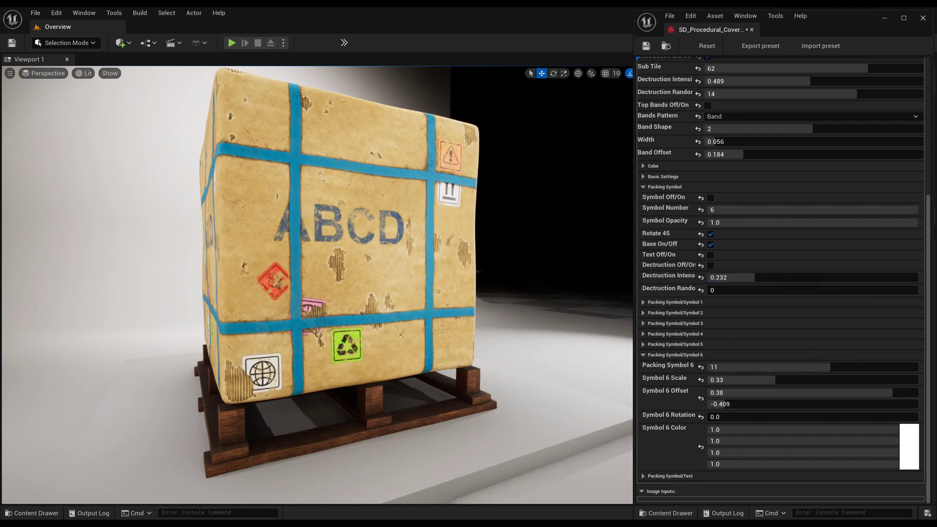
Step: Change Symbol 6's colour to bright green (0.0, 1.0, 0.067703)
{"action": "left_click", "coordinate": [909, 443]}
{"action": "left_click", "coordinate": [828, 331]}
{"action": "left_click_drag", "start_coordinate": [740, 342], "coordinate": [739, 399]}
{"action": "left_click", "coordinate": [860, 506]}
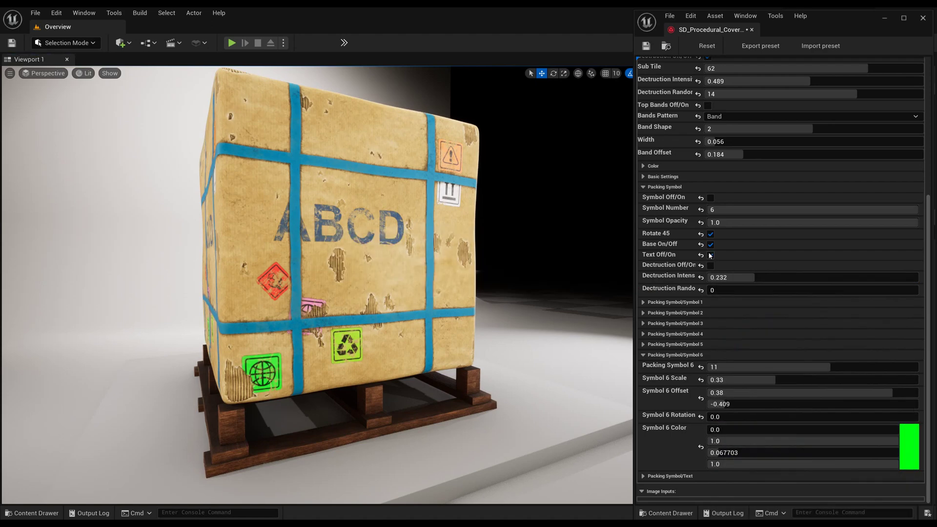
Step: Turn off the coloured base behind the packing symbols
{"action": "left_click", "coordinate": [713, 255]}
{"action": "left_click", "coordinate": [710, 245]}
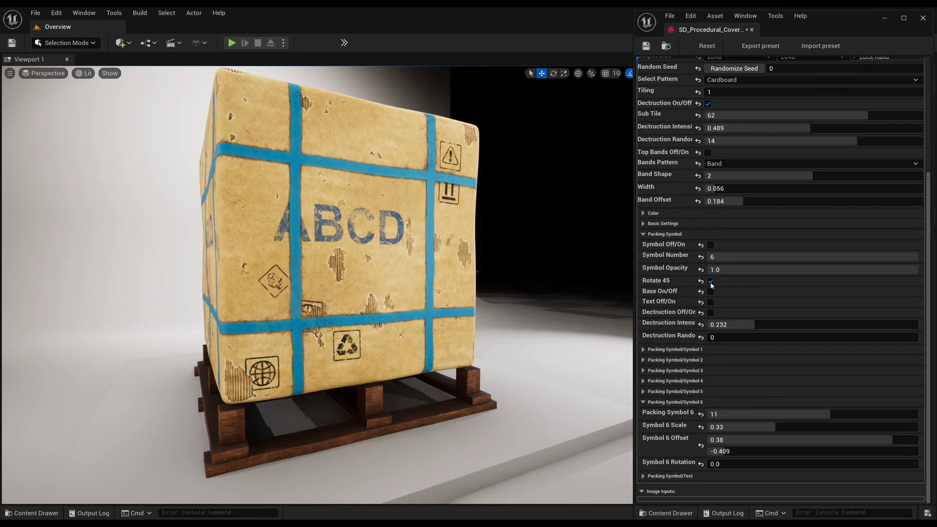
Step: Change the packing text's colour to white
{"action": "left_click", "coordinate": [662, 475]}
{"action": "scroll", "coordinate": [692, 385], "scroll_direction": "down", "scroll_amount": 3}
{"action": "left_click", "coordinate": [909, 476]}
{"action": "left_click_drag", "start_coordinate": [828, 361], "coordinate": [836, 460]}
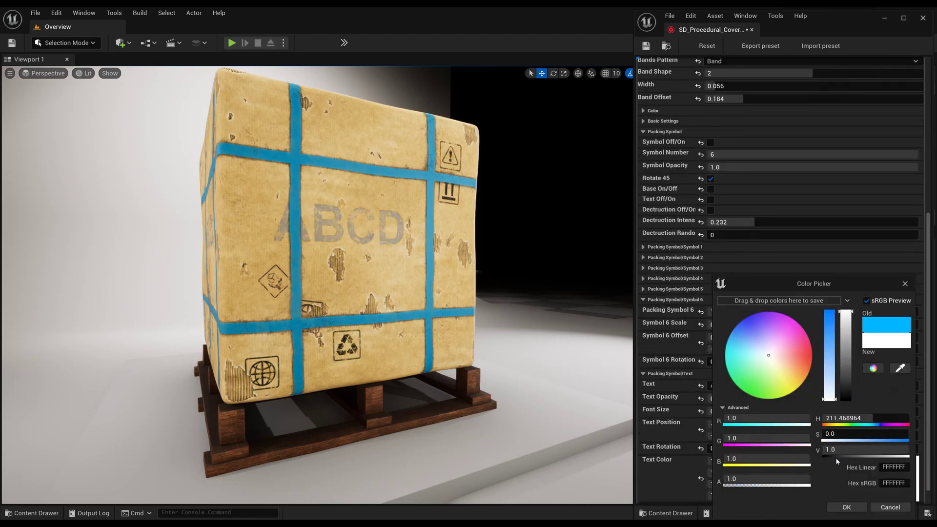
{"action": "left_click", "coordinate": [846, 506]}
Step: Set the packing text's opacity to 0.954 and its colour to black
{"action": "left_click_drag", "start_coordinate": [829, 398], "coordinate": [917, 398]}
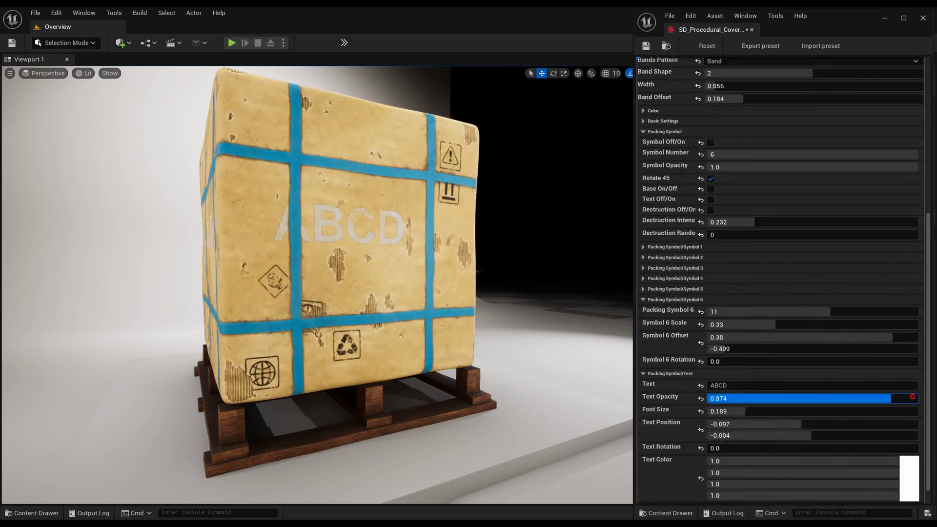
{"action": "left_click", "coordinate": [905, 474]}
{"action": "left_click_drag", "start_coordinate": [899, 455], "coordinate": [844, 456]}
{"action": "left_click", "coordinate": [837, 510]}
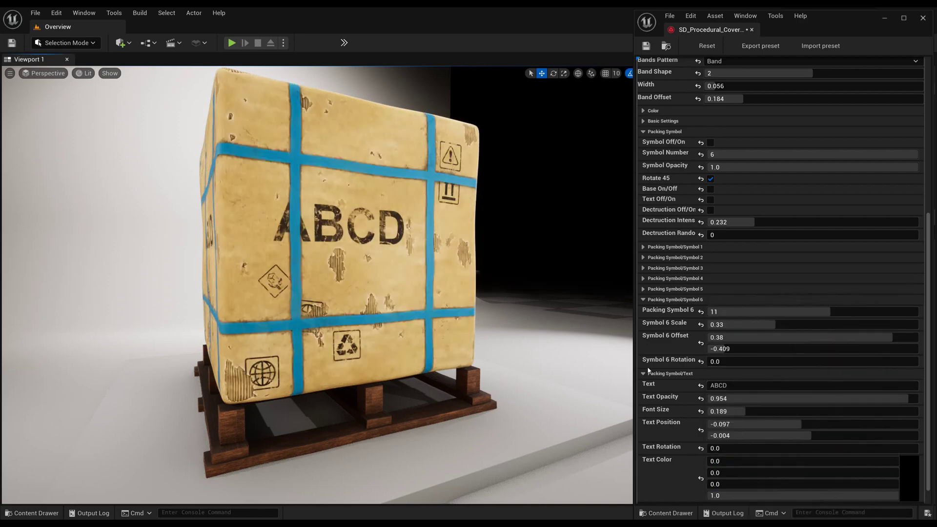
Step: Toggle the cardboard destruction and the top bands, restoring each setting
{"action": "scroll", "coordinate": [739, 322], "scroll_direction": "up", "scroll_amount": 2}
{"action": "right_click_drag", "start_coordinate": [356, 273], "coordinate": [380, 291]}
{"action": "left_click_drag", "start_coordinate": [380, 291], "coordinate": [361, 291], "text": "alt"}
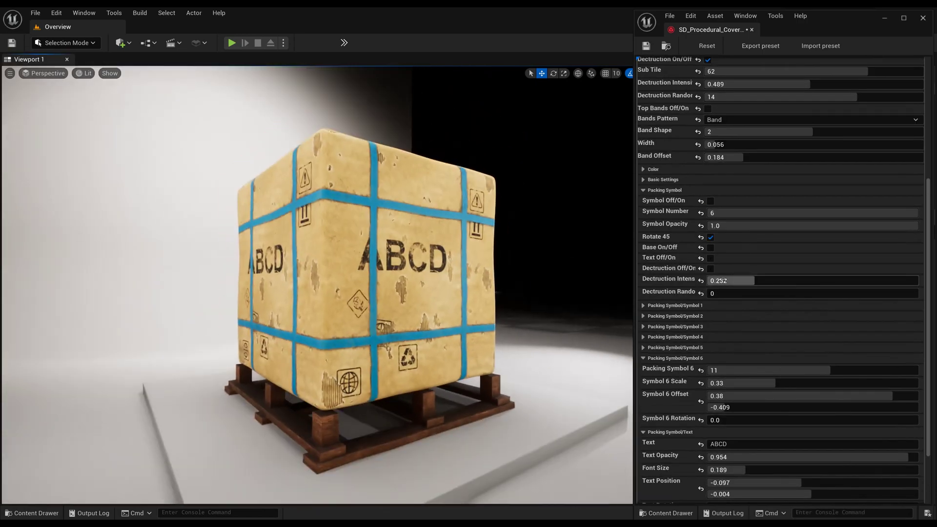
{"action": "scroll", "coordinate": [754, 288], "scroll_direction": "up", "scroll_amount": 5}
{"action": "left_click", "coordinate": [707, 191]}
{"action": "left_click", "coordinate": [708, 192]}
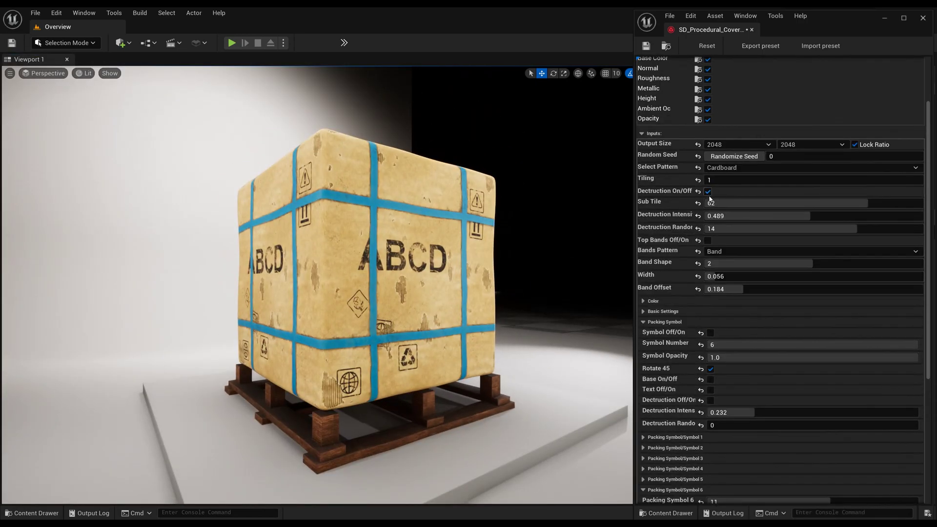
{"action": "left_click", "coordinate": [707, 240]}
{"action": "left_click", "coordinate": [708, 240]}
Step: Switch the bands pattern to Rope and set the rope shape to 2
{"action": "left_click", "coordinate": [722, 251]}
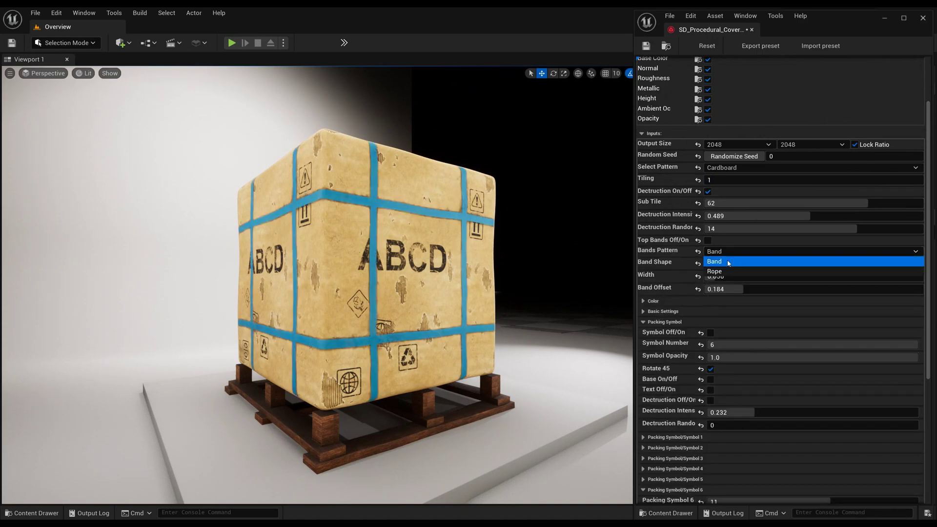
{"action": "left_click", "coordinate": [715, 267]}
{"action": "mouse_move", "coordinate": [410, 290]}
{"action": "right_mouse_down"}
{"action": "mouse_move", "coordinate": [434, 288]}
{"action": "mouse_move", "coordinate": [420, 296]}
{"action": "right_mouse_up"}
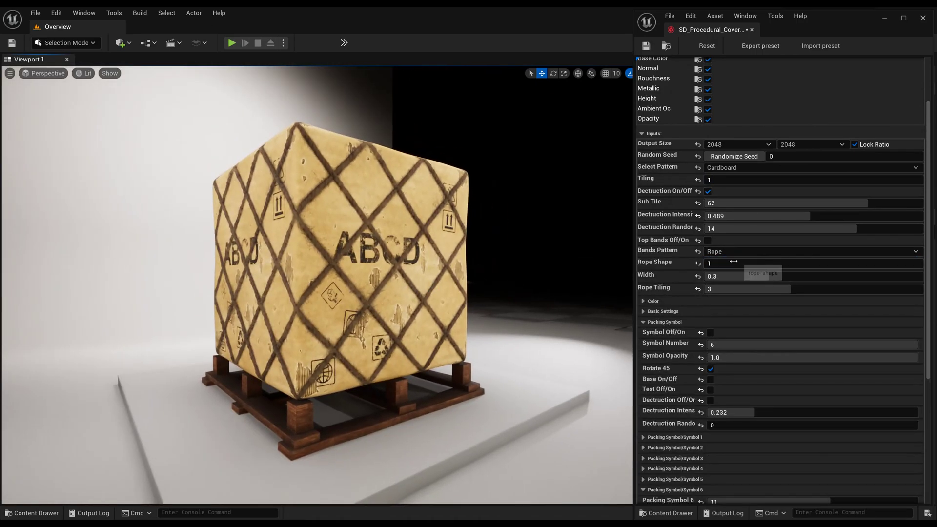
{"action": "left_click", "coordinate": [773, 267]}
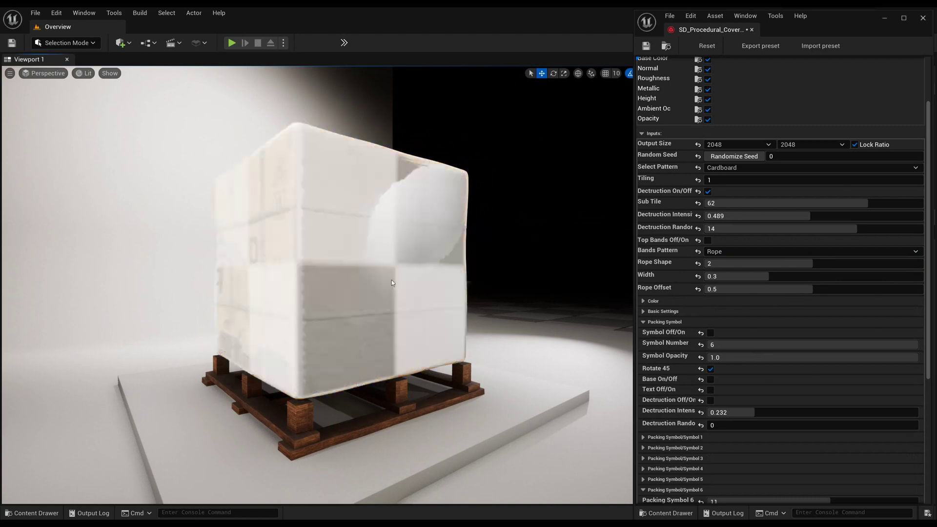
Step: Set the rope shape to 1, the width to 0.261, the offset to 0.091 and the rope tiling to 4
{"action": "left_click_drag", "start_coordinate": [811, 262], "coordinate": [840, 266]}
{"action": "left_click", "coordinate": [706, 300]}
{"action": "left_click_drag", "start_coordinate": [778, 280], "coordinate": [809, 280]}
{"action": "left_click_drag", "start_coordinate": [799, 290], "coordinate": [689, 292]}
{"action": "left_click_drag", "start_coordinate": [871, 266], "coordinate": [810, 266]}
{"action": "left_click_drag", "start_coordinate": [858, 289], "coordinate": [735, 277]}
{"action": "left_click_drag", "start_coordinate": [737, 289], "coordinate": [847, 291]}
Step: Switch the bands pattern to Band and change the cover pattern to Bubble Wrap
{"action": "left_click", "coordinate": [746, 251]}
{"action": "left_click", "coordinate": [734, 265]}
{"action": "left_click", "coordinate": [721, 171]}
{"action": "left_click", "coordinate": [732, 169]}
{"action": "left_click", "coordinate": [731, 169]}
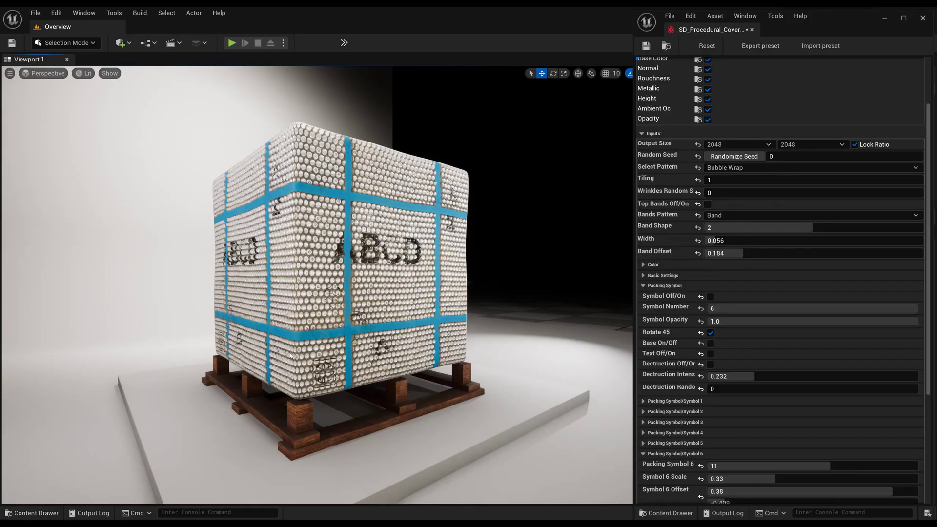
Step: Open the Substance_Edited_Template material for editing
{"action": "left_click", "coordinate": [41, 510]}
{"action": "left_click", "coordinate": [443, 395]}
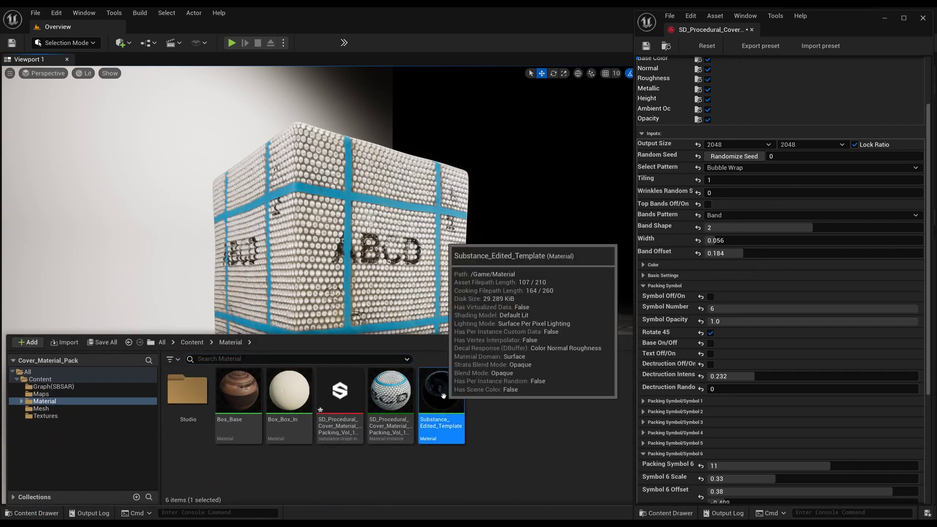
{"action": "double_click", "coordinate": [443, 395]}
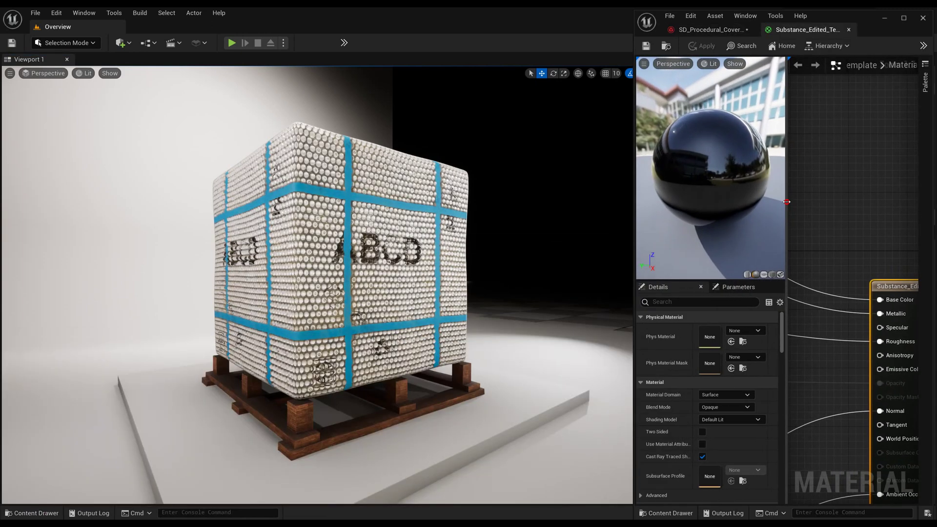
Step: Set the template material's blend mode to Translucent and apply the change
{"action": "scroll", "coordinate": [732, 425], "scroll_direction": "down", "scroll_amount": 1}
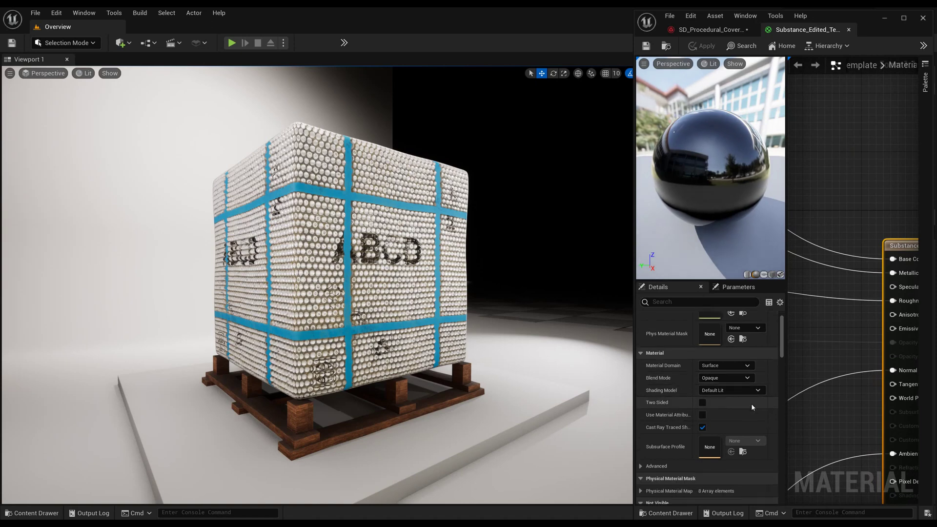
{"action": "left_click", "coordinate": [722, 378]}
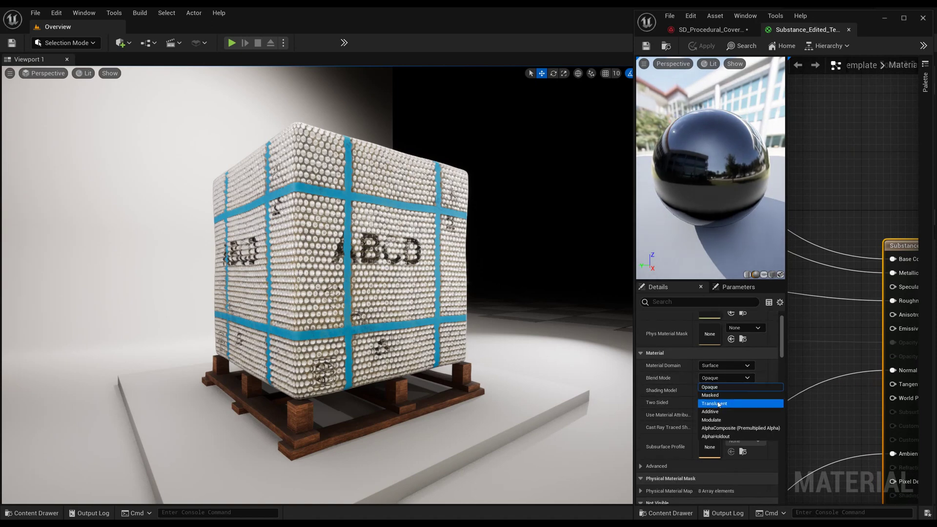
{"action": "left_click", "coordinate": [711, 403]}
{"action": "left_click_drag", "start_coordinate": [781, 331], "coordinate": [779, 369]}
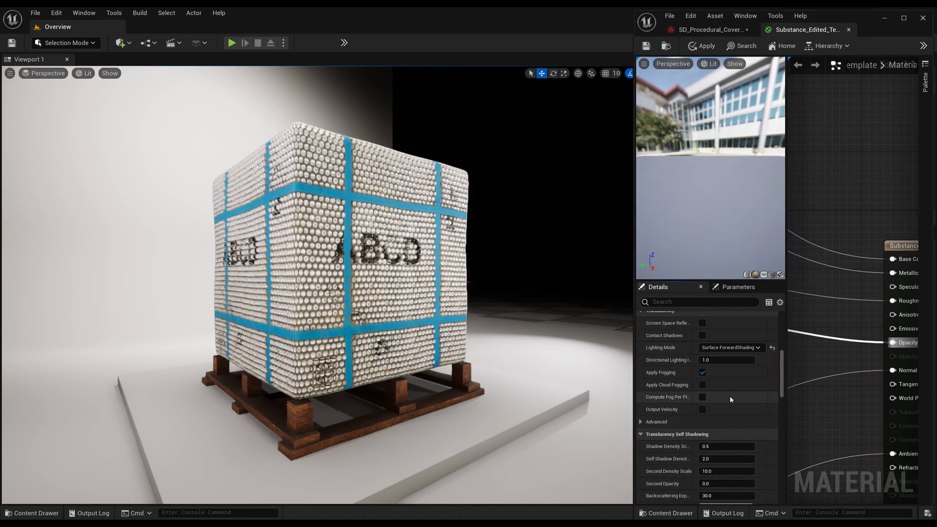
{"action": "left_click", "coordinate": [702, 46]}
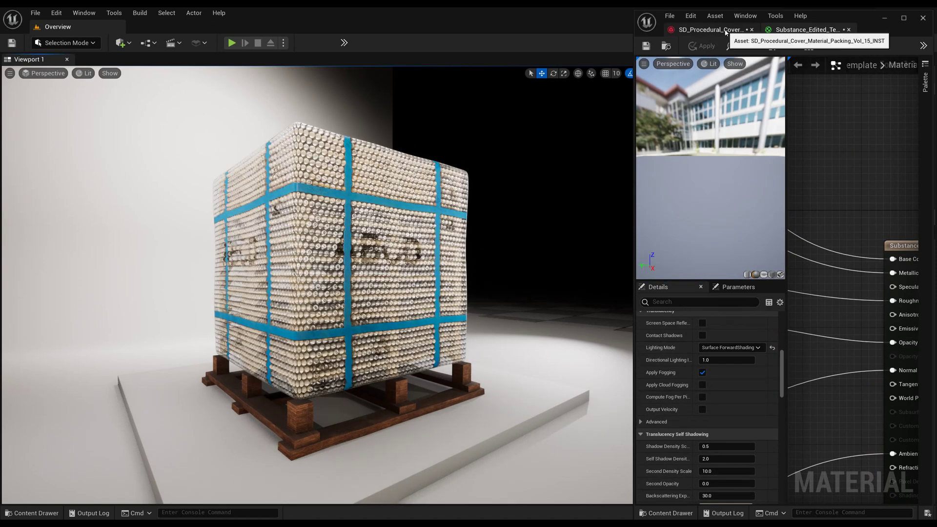
Step: Return to the Substance graph instance and turn off the packing symbols and the top bands
{"action": "left_click", "coordinate": [709, 29]}
{"action": "scroll", "coordinate": [706, 210], "scroll_direction": "down", "scroll_amount": 6}
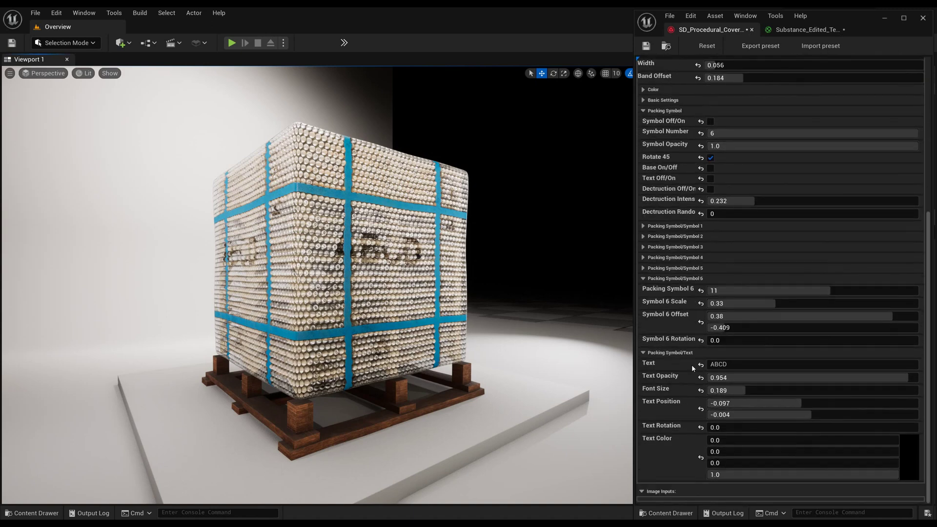
{"action": "scroll", "coordinate": [705, 292], "scroll_direction": "up", "scroll_amount": 1}
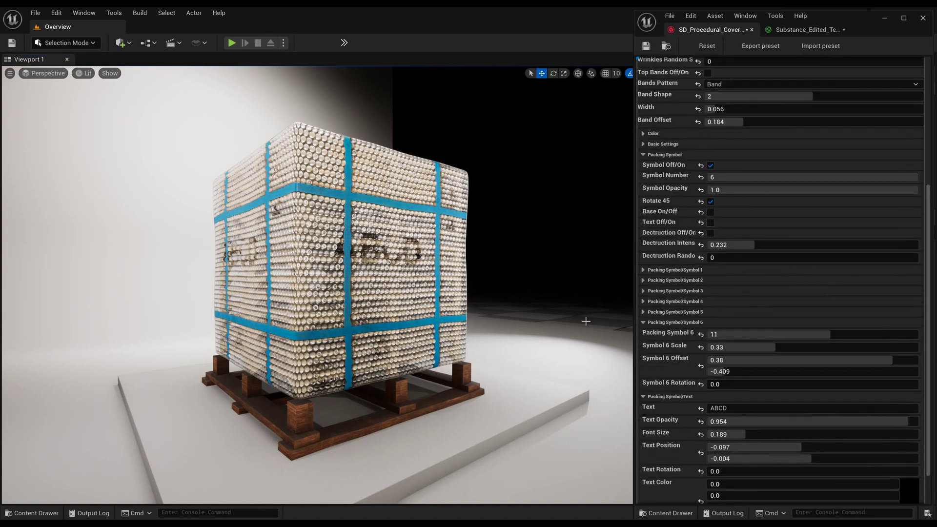
{"action": "scroll", "coordinate": [773, 234], "scroll_direction": "up", "scroll_amount": 5}
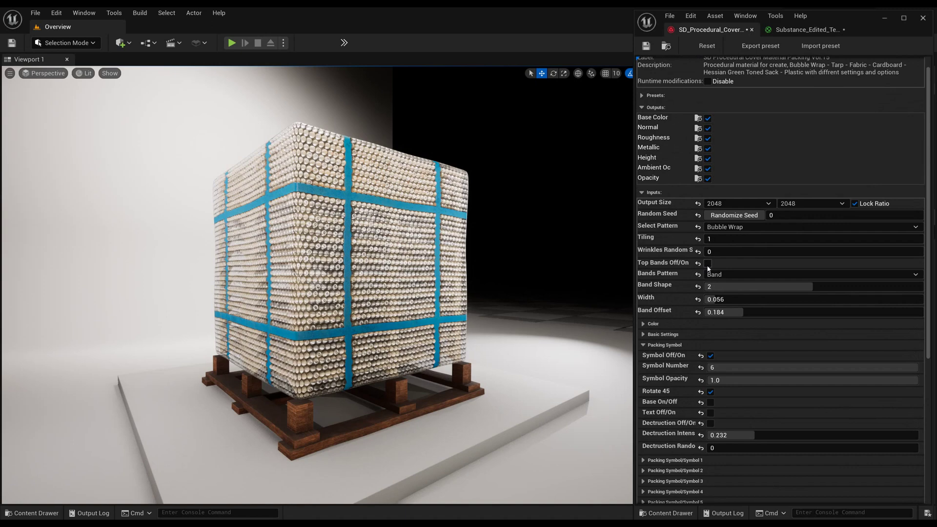
{"action": "left_click", "coordinate": [707, 264]}
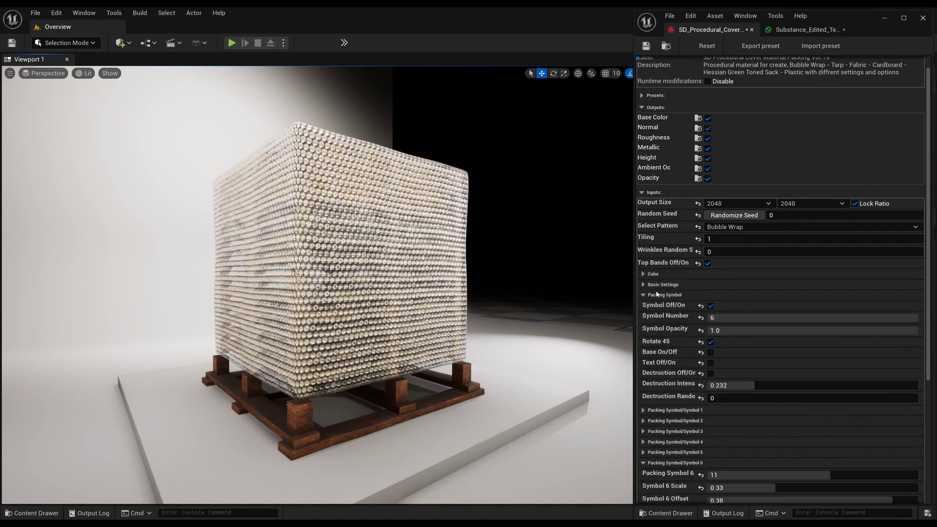
Step: Set both the dust intensity and the dirt intensity of the bubble wrap to 0
{"action": "left_click", "coordinate": [665, 274]}
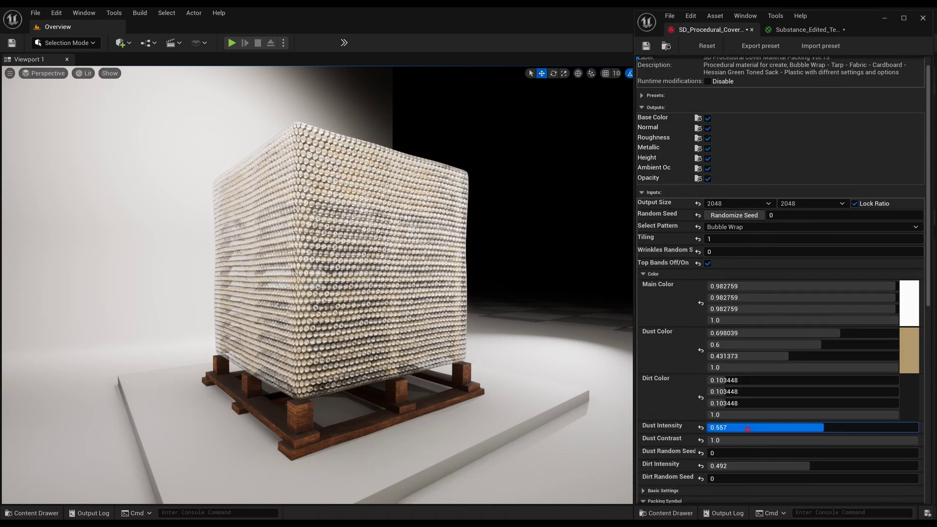
{"action": "left_click_drag", "start_coordinate": [747, 429], "coordinate": [707, 429]}
{"action": "left_click_drag", "start_coordinate": [781, 466], "coordinate": [550, 464]}
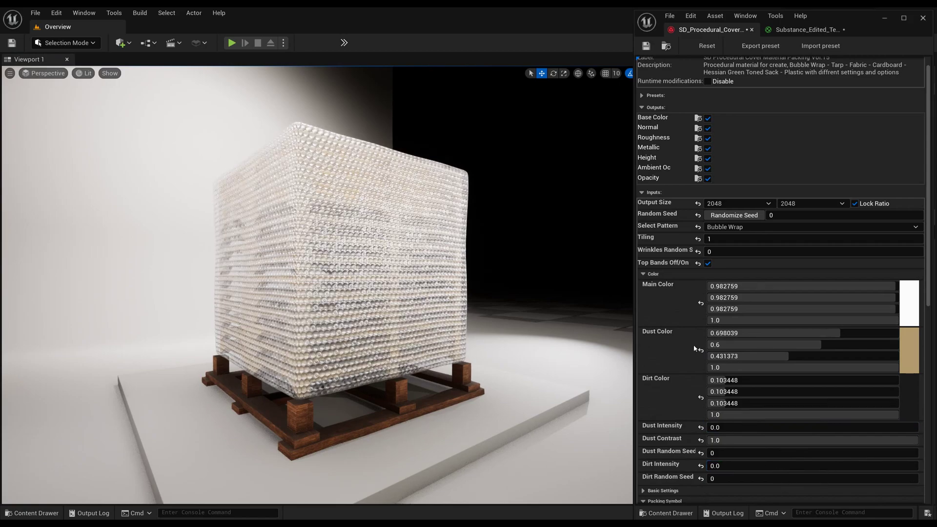
{"action": "left_click", "coordinate": [649, 273]}
Step: Set the Substance output size to 4096 by 4096 and view the bubble wrap up close
{"action": "right_click_drag", "start_coordinate": [395, 214], "coordinate": [546, 232]}
{"action": "right_click_drag", "start_coordinate": [435, 242], "coordinate": [367, 420]}
{"action": "left_click_drag", "start_coordinate": [366, 420], "coordinate": [362, 216]}
{"action": "right_click_drag", "start_coordinate": [362, 217], "coordinate": [405, 232]}
{"action": "left_click", "coordinate": [722, 203]}
{"action": "left_click", "coordinate": [717, 272]}
{"action": "right_click_drag", "start_coordinate": [296, 257], "coordinate": [155, 267]}
{"action": "left_click_drag", "start_coordinate": [154, 266], "coordinate": [221, 284]}
Step: Open the cover's SD_Procedural_Cover_Material_Packing material instance and widen its editor window
{"action": "left_click", "coordinate": [31, 513]}
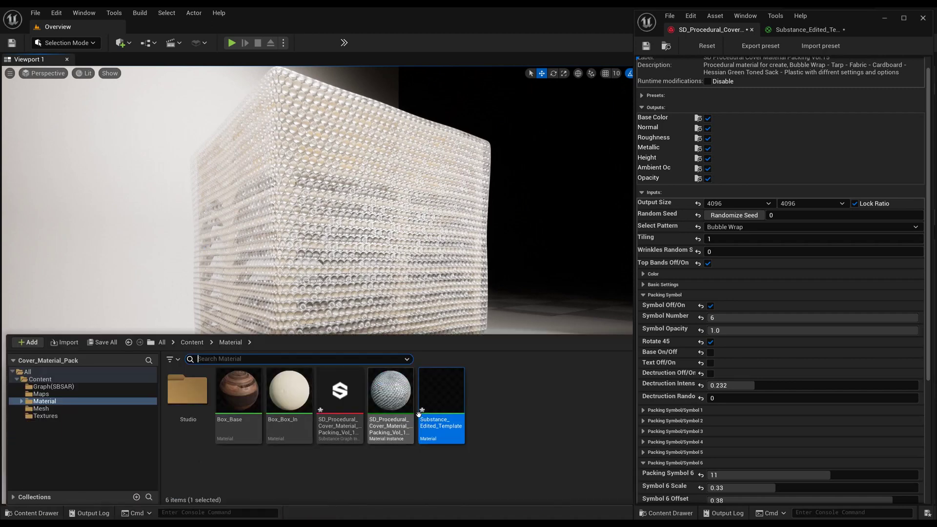
{"action": "double_click", "coordinate": [441, 398]}
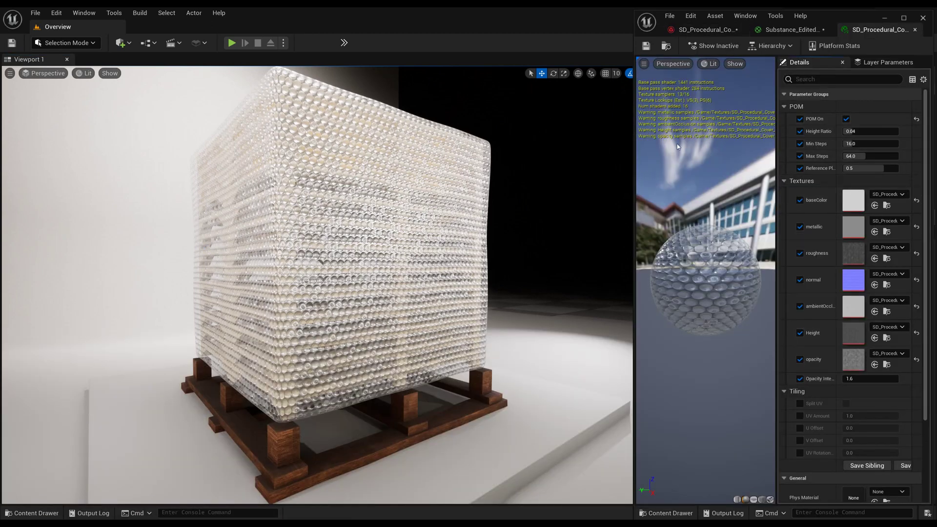
{"action": "left_click_drag", "start_coordinate": [831, 17], "coordinate": [823, 16]}
{"action": "left_click_drag", "start_coordinate": [627, 221], "coordinate": [600, 219]}
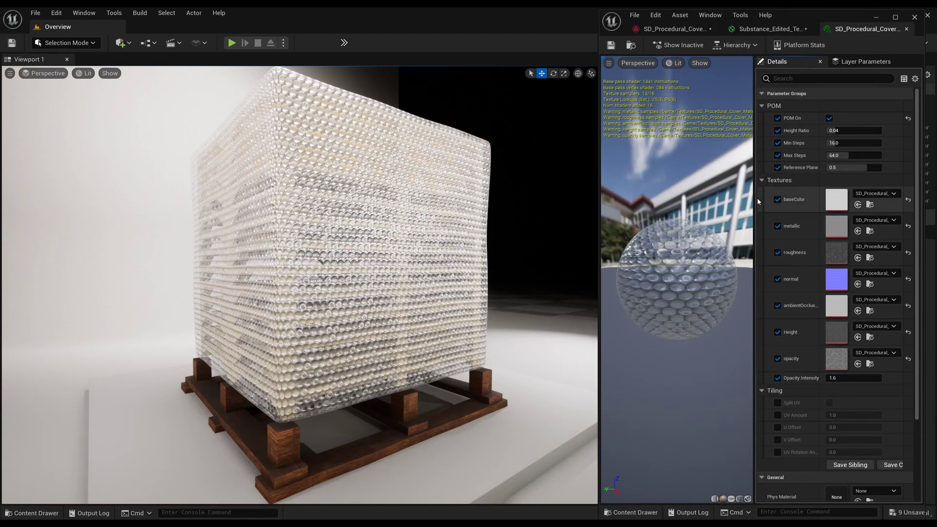
Step: Try other Height Ratio and Opacity Intensity values on the material instance, restoring them to 0.04 and 1.6
{"action": "left_click_drag", "start_coordinate": [835, 130], "coordinate": [843, 130]}
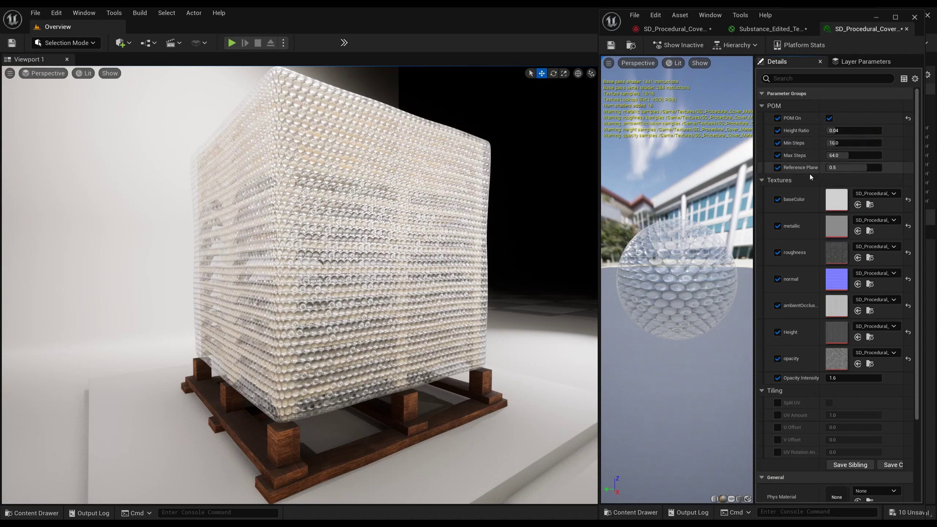
{"action": "scroll", "coordinate": [812, 195], "scroll_direction": "down", "scroll_amount": 3}
{"action": "mouse_move", "coordinate": [851, 319]}
{"action": "left_mouse_down"}
{"action": "mouse_move", "coordinate": [859, 319]}
{"action": "mouse_move", "coordinate": [845, 321]}
{"action": "left_mouse_up"}
{"action": "left_click", "coordinate": [907, 319]}
{"action": "scroll", "coordinate": [834, 349], "scroll_direction": "down", "scroll_amount": 3}
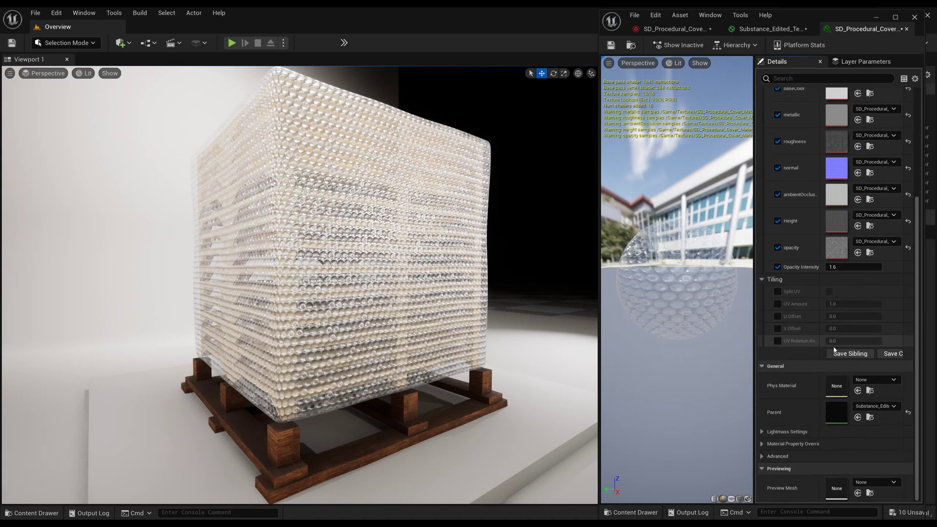
{"action": "scroll", "coordinate": [806, 298], "scroll_direction": "up", "scroll_amount": 6}
Step: Return to the Substance graph instance, try a tiling of 2 on the bubble wrap and restore it to 1
{"action": "left_click", "coordinate": [763, 29]}
{"action": "left_click", "coordinate": [686, 29]}
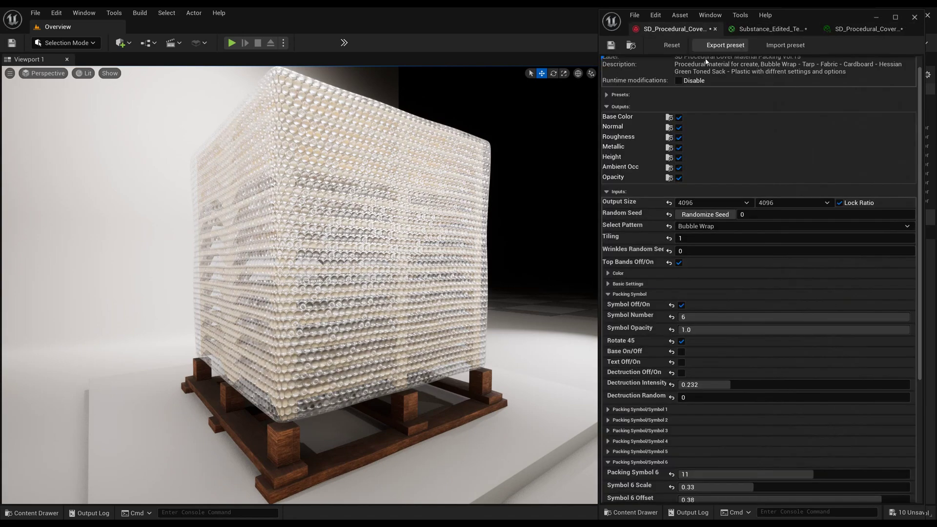
{"action": "left_click", "coordinate": [712, 202]}
{"action": "left_click", "coordinate": [699, 225]}
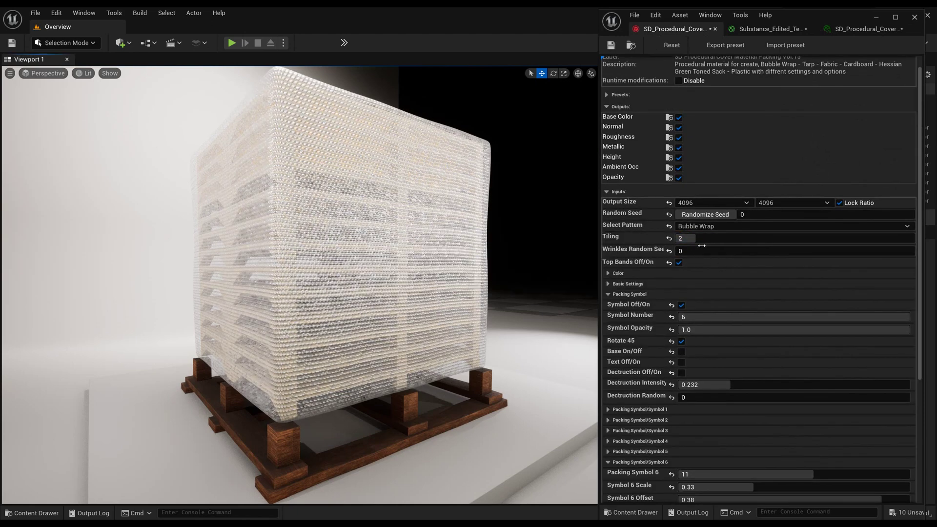
{"action": "left_click_drag", "start_coordinate": [686, 237], "coordinate": [675, 238]}
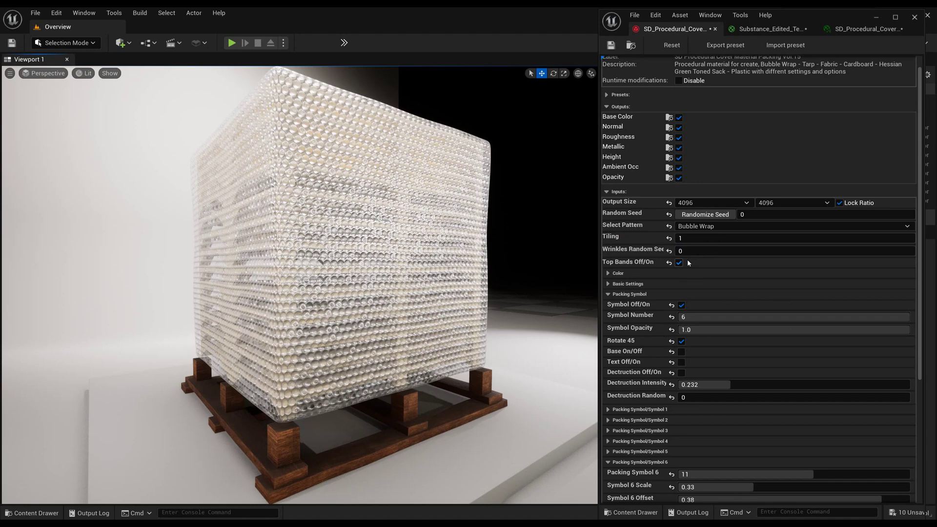
Step: Turn the top bands back on with the Rope pattern and set the rope shape to 2
{"action": "left_click", "coordinate": [679, 262]}
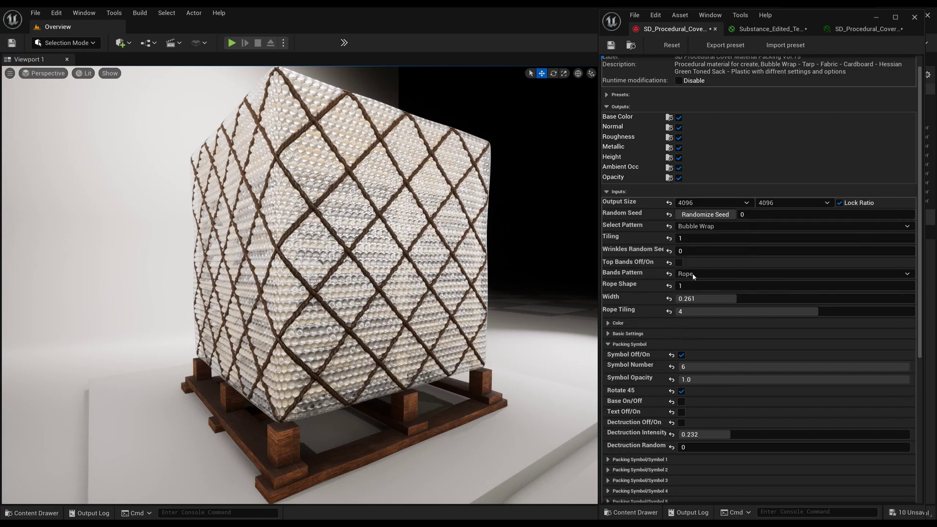
{"action": "left_click_drag", "start_coordinate": [751, 287], "coordinate": [794, 287]}
{"action": "left_click_drag", "start_coordinate": [434, 259], "coordinate": [344, 261], "text": "alt"}
Step: Try other opacity values in the bubble wrap's basic settings and reset the opacity to 0.35
{"action": "scroll", "coordinate": [641, 307], "scroll_direction": "down", "scroll_amount": 3}
{"action": "left_click", "coordinate": [626, 275]}
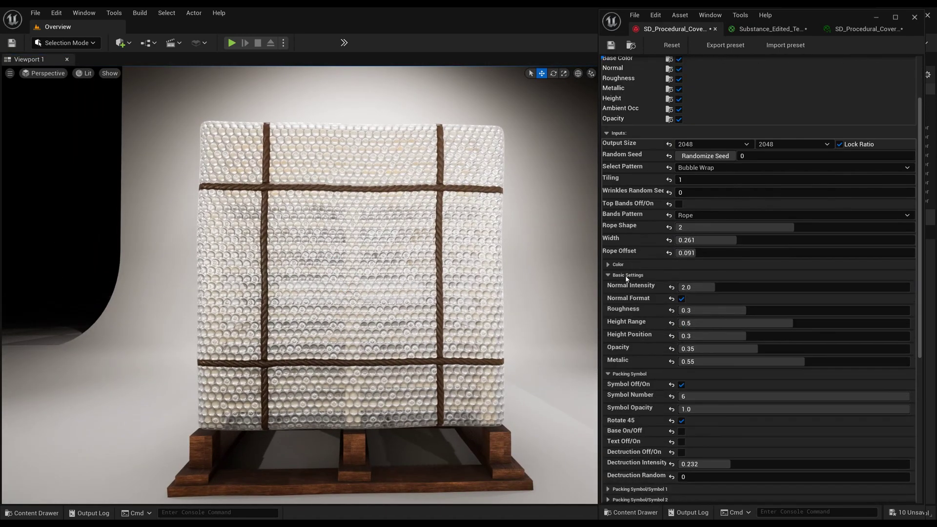
{"action": "left_click_drag", "start_coordinate": [687, 348], "coordinate": [759, 356]}
{"action": "left_click", "coordinate": [671, 348]}
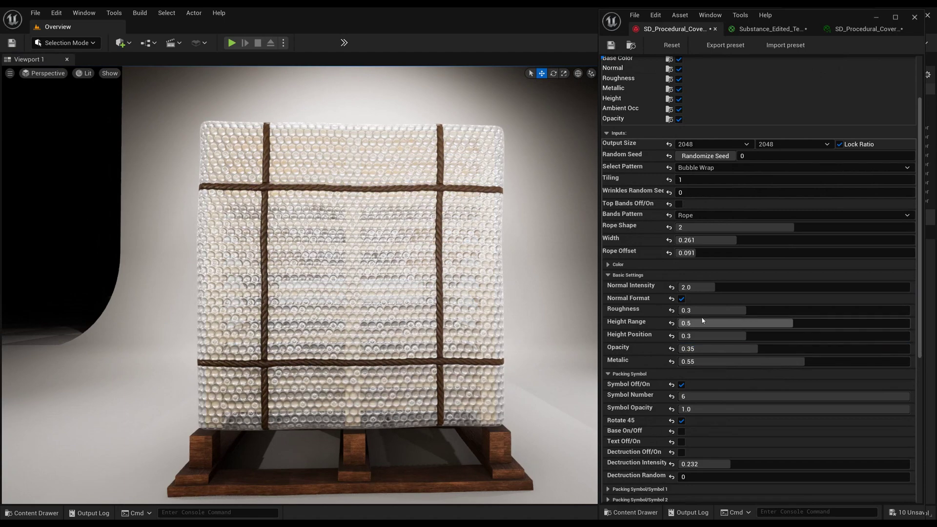
{"action": "left_click", "coordinate": [621, 275]}
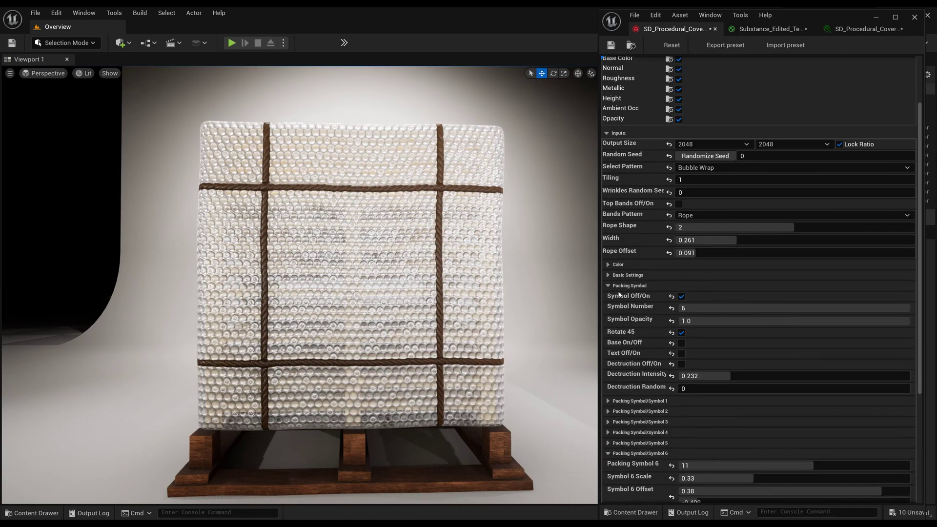
Step: Show three packing symbols with their coloured bases enabled and the packing text hidden
{"action": "left_click", "coordinate": [682, 297]}
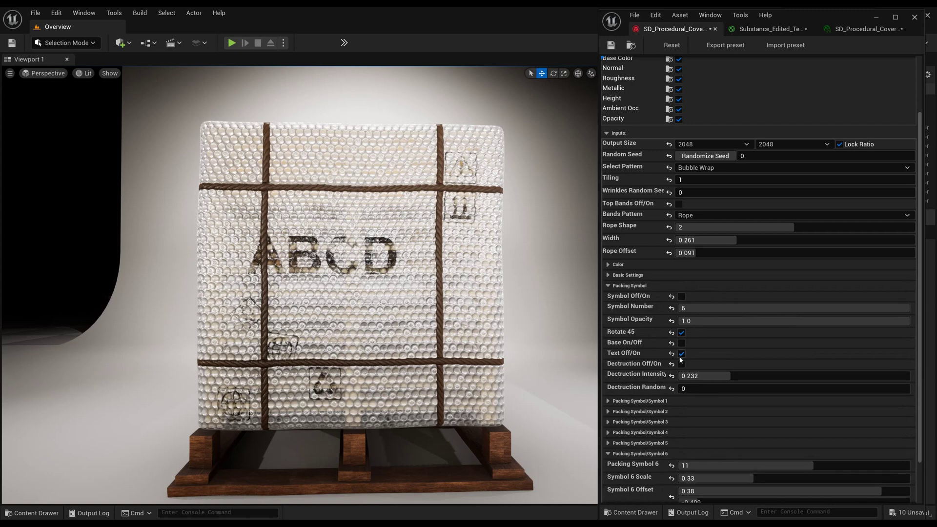
{"action": "mouse_move", "coordinate": [715, 311]}
{"action": "left_mouse_down"}
{"action": "mouse_move", "coordinate": [776, 308]}
{"action": "mouse_move", "coordinate": [707, 312]}
{"action": "left_mouse_up"}
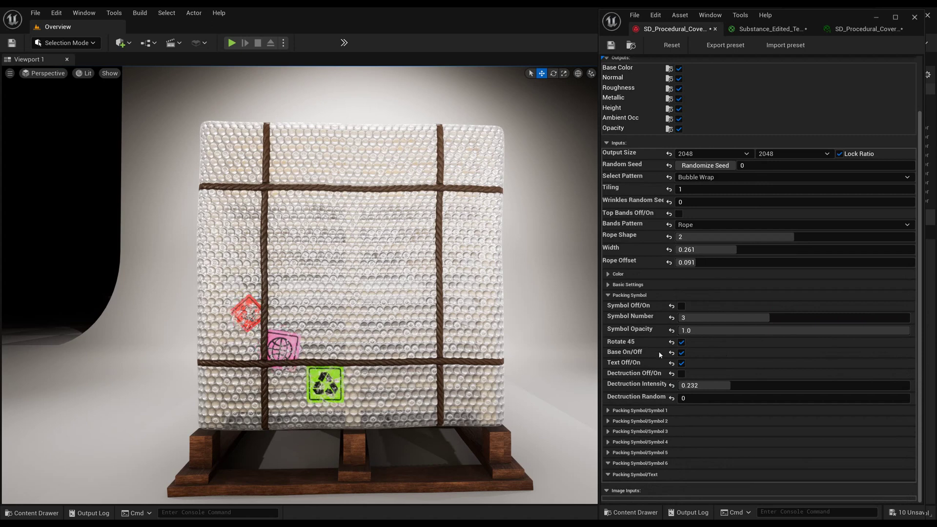
Step: Change packing symbol 3 to number 10 and move it up with a vertical offset of 0.107
{"action": "left_click", "coordinate": [621, 412]}
{"action": "scroll", "coordinate": [731, 371], "scroll_direction": "down", "scroll_amount": 2}
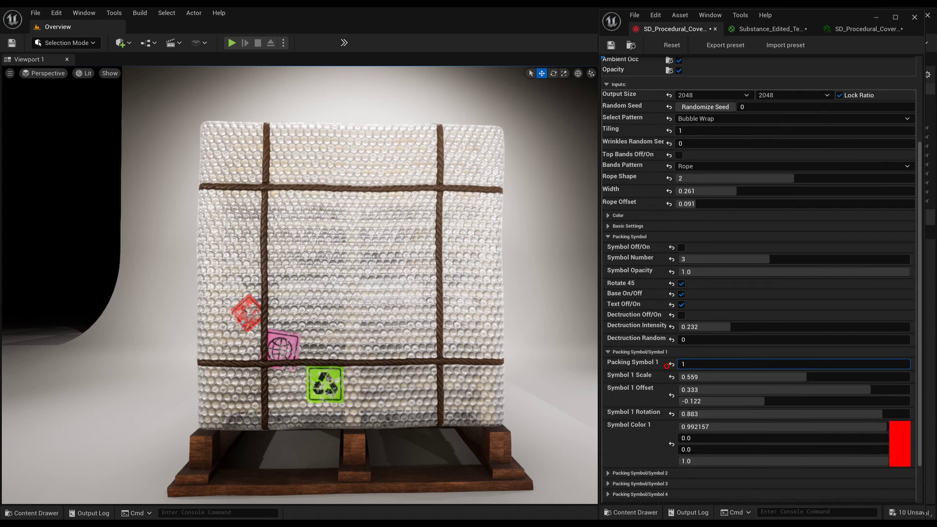
{"action": "left_click", "coordinate": [634, 351]}
{"action": "left_click", "coordinate": [634, 429]}
{"action": "scroll", "coordinate": [683, 410], "scroll_direction": "down", "scroll_amount": 4}
{"action": "left_click_drag", "start_coordinate": [761, 333], "coordinate": [829, 335]}
{"action": "left_click_drag", "start_coordinate": [712, 370], "coordinate": [818, 370]}
Step: Change the cover pattern to Hessian Green Toned Sack and view the box from its corner
{"action": "scroll", "coordinate": [648, 281], "scroll_direction": "up", "scroll_amount": 6}
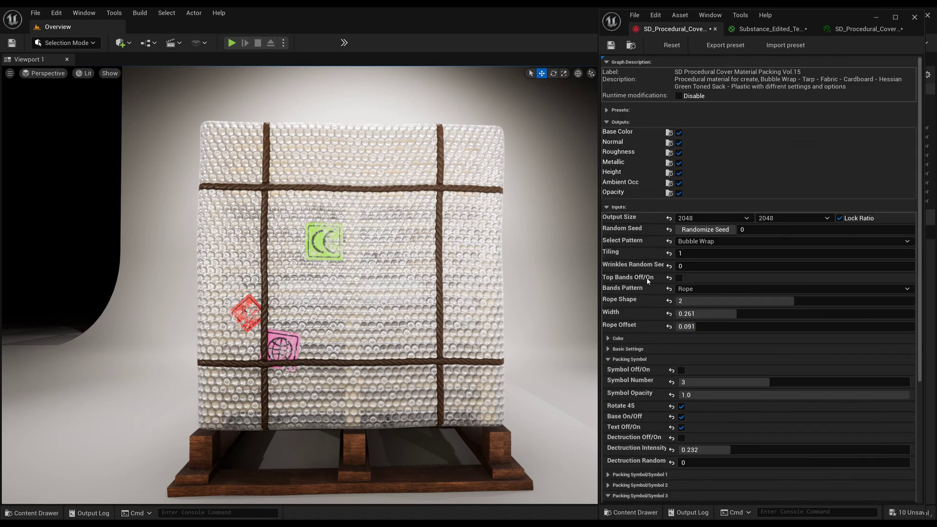
{"action": "left_click", "coordinate": [717, 242]}
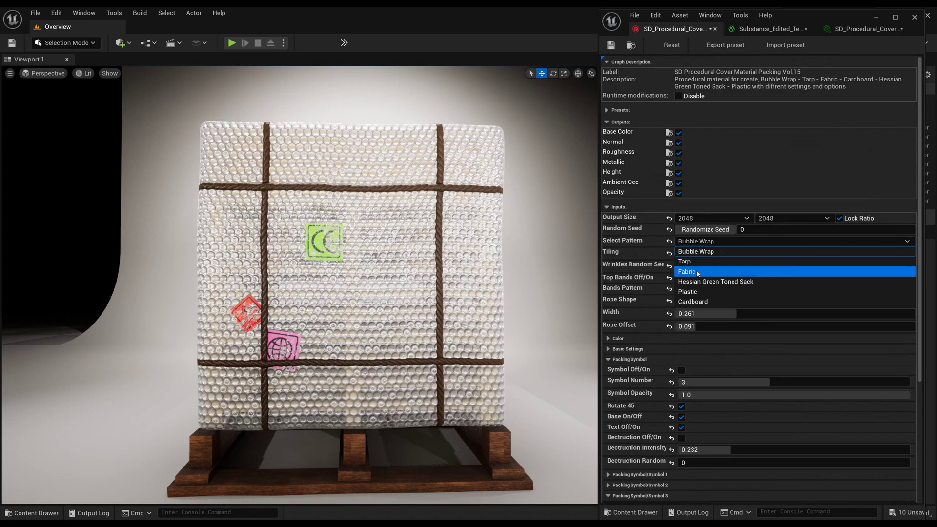
{"action": "left_click", "coordinate": [720, 283]}
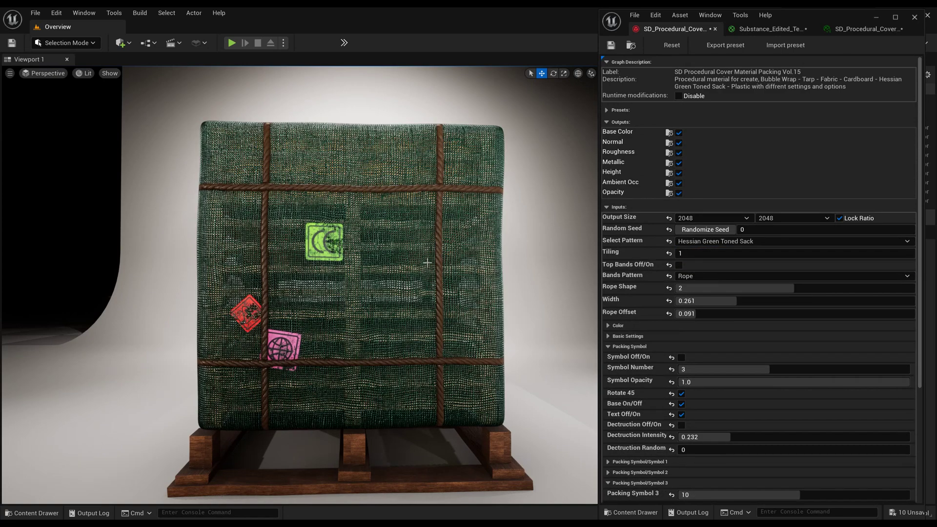
{"action": "left_click_drag", "start_coordinate": [429, 274], "coordinate": [456, 273], "text": "alt"}
Step: Turn off the packing symbols and switch the bands pattern to Band
{"action": "scroll", "coordinate": [692, 321], "scroll_direction": "down", "scroll_amount": 4}
{"action": "left_click", "coordinate": [681, 253]}
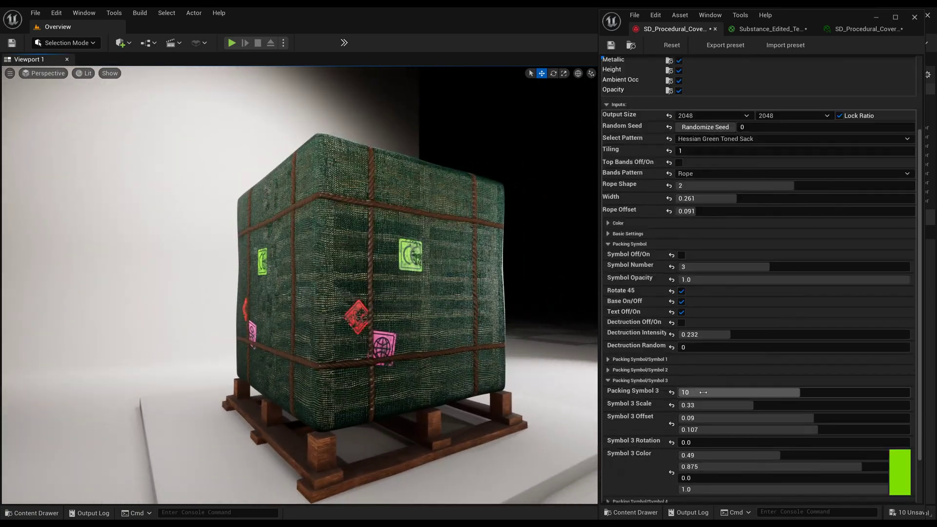
{"action": "scroll", "coordinate": [672, 274], "scroll_direction": "down", "scroll_amount": 2}
{"action": "scroll", "coordinate": [642, 282], "scroll_direction": "up", "scroll_amount": 6}
{"action": "left_click", "coordinate": [693, 276]}
{"action": "left_click", "coordinate": [693, 291]}
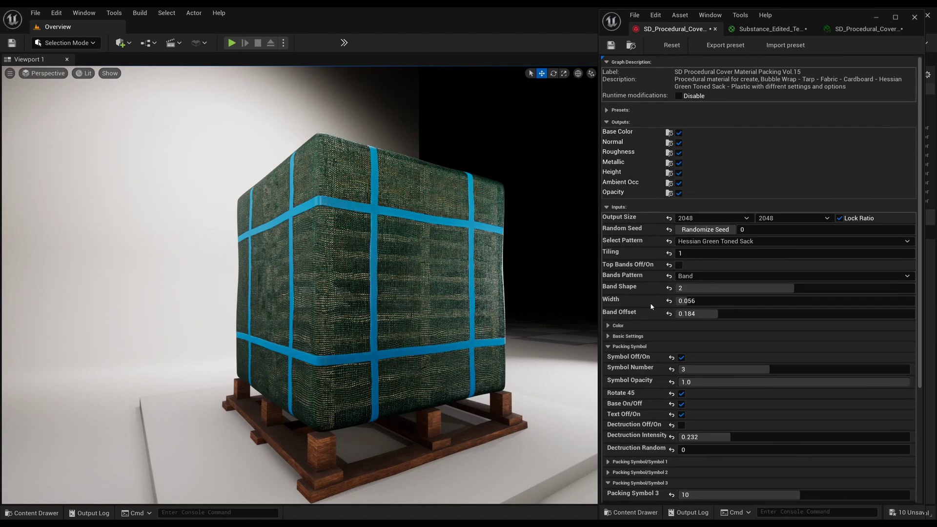
Step: Change the band colour to an orange-tan, hex sRGB C7A974, and accept it
{"action": "left_click", "coordinate": [617, 325]}
{"action": "left_click", "coordinate": [900, 401]}
{"action": "mouse_move", "coordinate": [815, 369]}
{"action": "left_mouse_down"}
{"action": "mouse_move", "coordinate": [816, 378]}
{"action": "mouse_move", "coordinate": [709, 390]}
{"action": "mouse_move", "coordinate": [774, 385]}
{"action": "mouse_move", "coordinate": [783, 375]}
{"action": "left_mouse_up"}
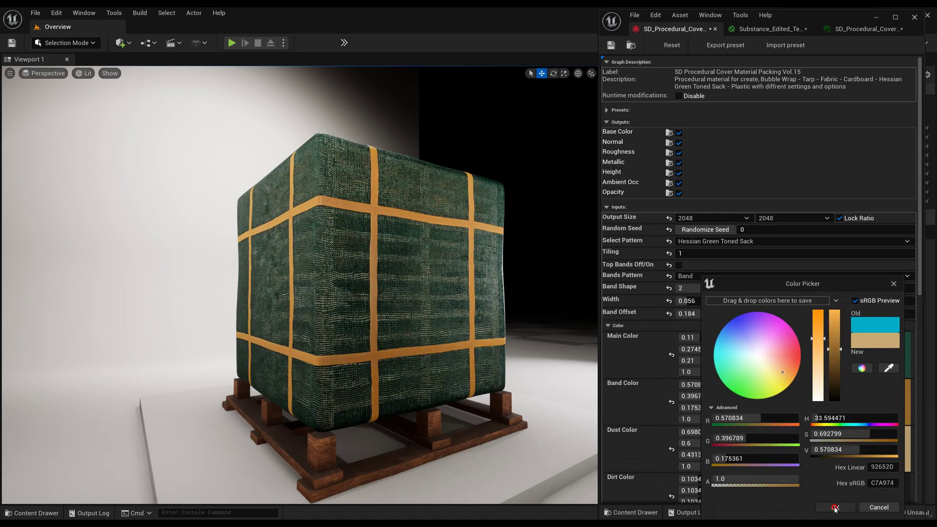
{"action": "left_click", "coordinate": [834, 507]}
{"action": "right_click", "coordinate": [389, 298]}
{"action": "key", "text": "Escape"}
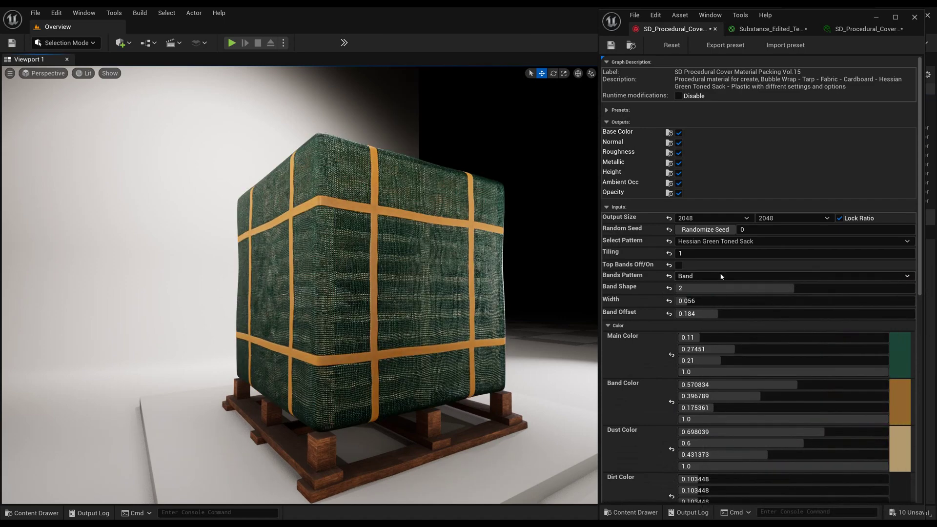
Step: Change the cover pattern to Fabric and inspect the woven surface and bands up close
{"action": "left_click", "coordinate": [712, 241]}
{"action": "left_click", "coordinate": [712, 268]}
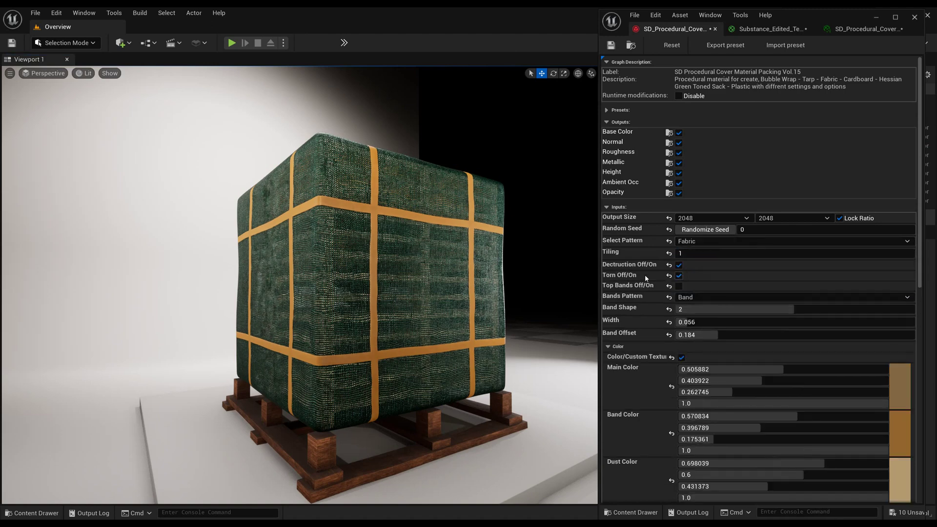
{"action": "right_click_drag", "start_coordinate": [433, 239], "coordinate": [507, 210]}
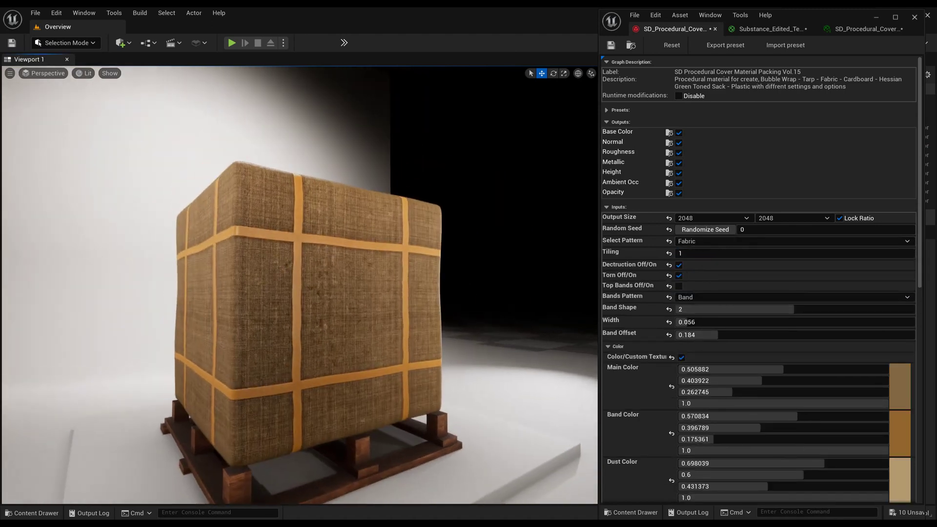
{"action": "right_click_drag", "start_coordinate": [286, 265], "coordinate": [442, 254]}
{"action": "left_click", "coordinate": [355, 297]}
{"action": "left_click", "coordinate": [491, 237]}
{"action": "right_click_drag", "start_coordinate": [490, 237], "coordinate": [442, 281]}
Step: Set the Substance_Edited_Template material's blend mode to Opaque, apply it, and frame the covered box
{"action": "left_click", "coordinate": [765, 28]}
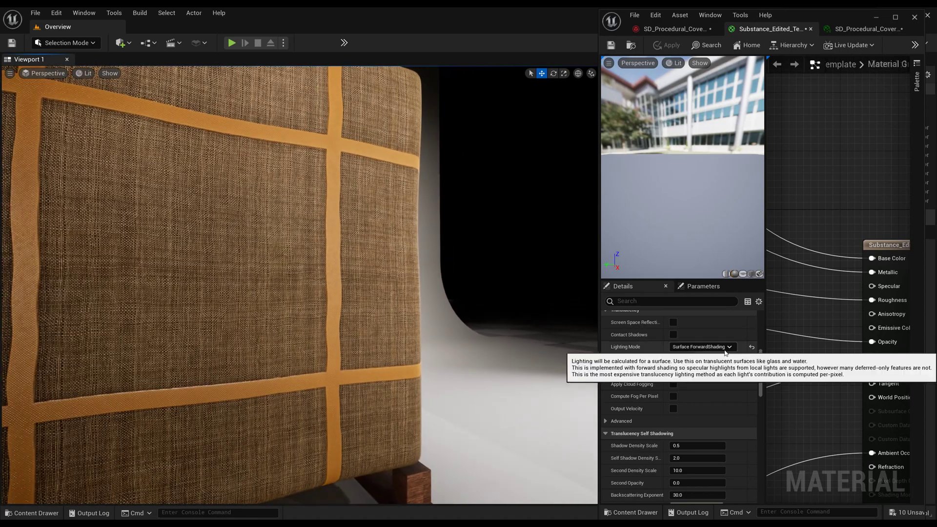
{"action": "left_click_drag", "start_coordinate": [760, 375], "coordinate": [761, 325]}
{"action": "left_click", "coordinate": [43, 510]}
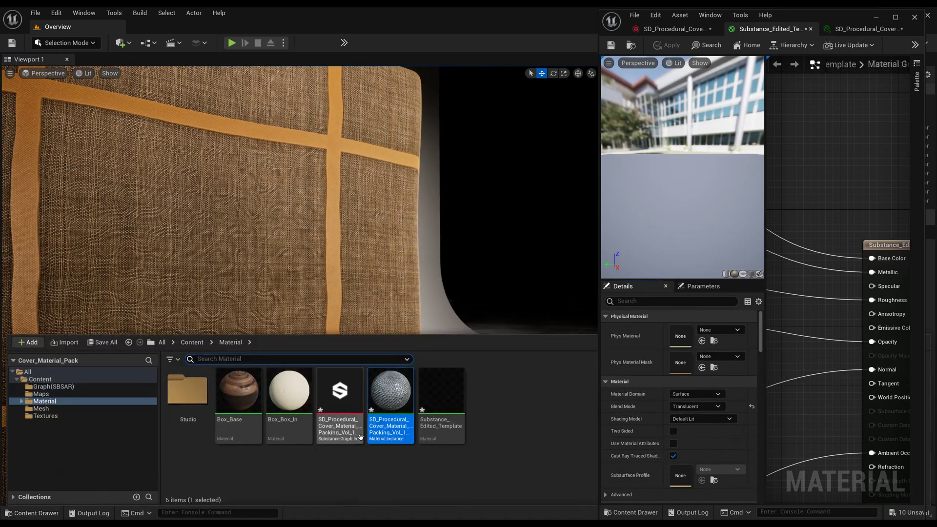
{"action": "left_click", "coordinate": [696, 406]}
{"action": "left_click", "coordinate": [693, 416]}
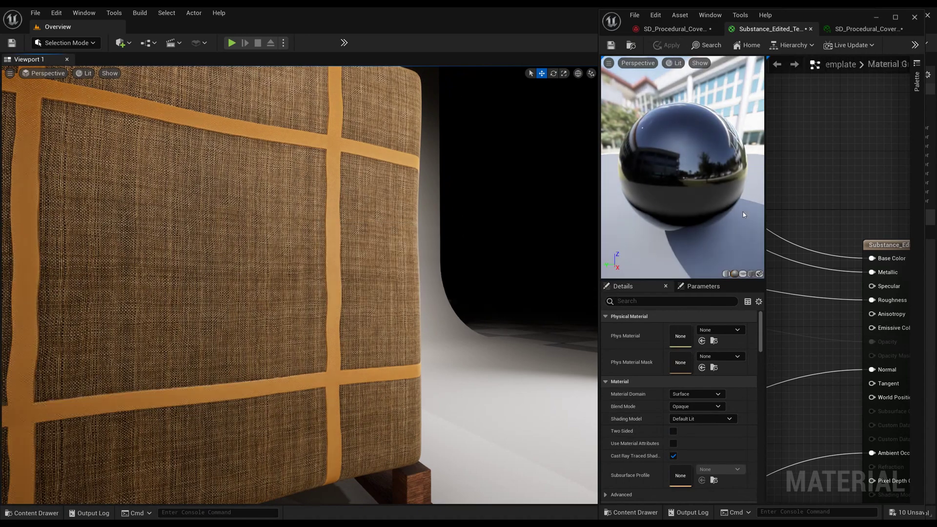
{"action": "right_click", "coordinate": [395, 230]}
{"action": "key", "text": "f"}
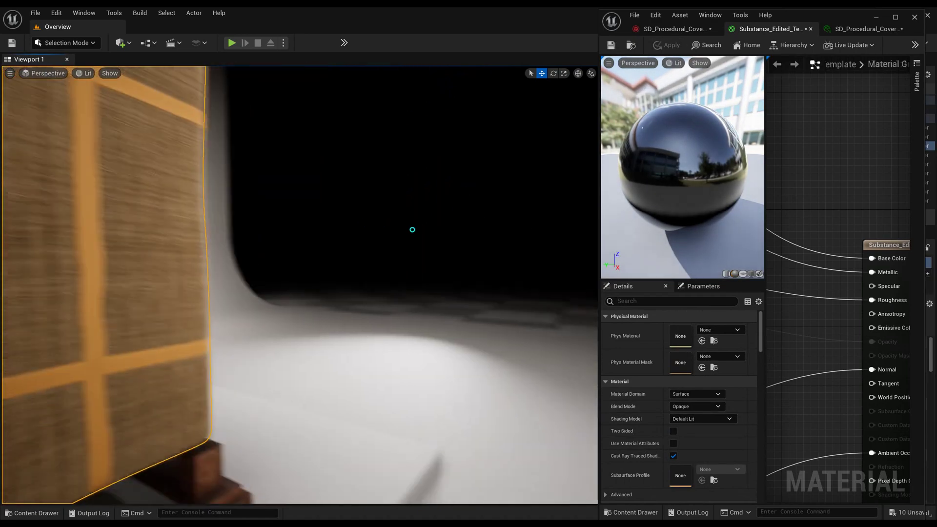
Step: Turn off the bands on the fabric cover and view the plain box
{"action": "left_click", "coordinate": [675, 28]}
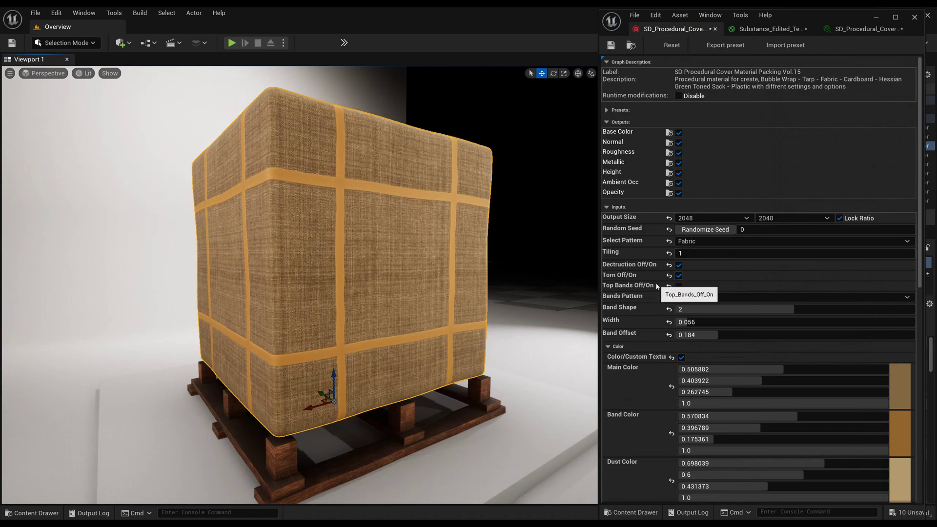
{"action": "left_click", "coordinate": [678, 286]}
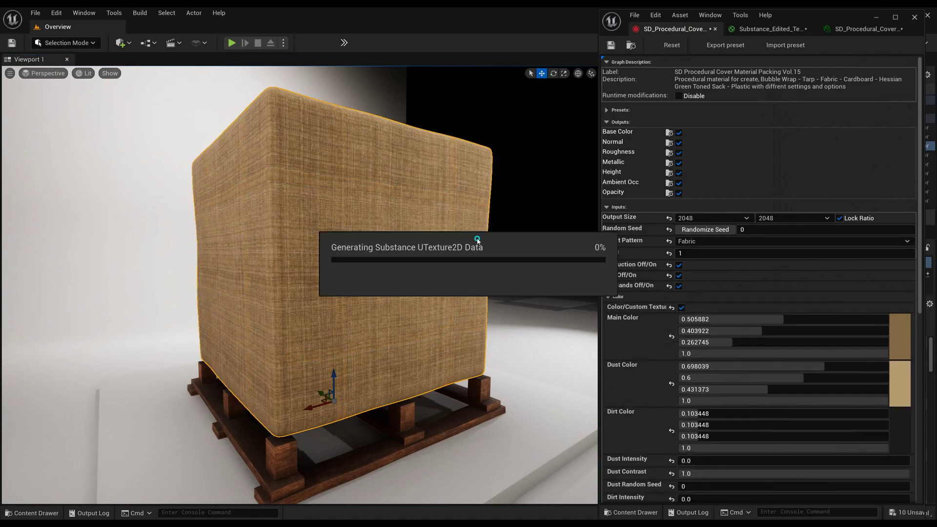
{"action": "right_click_drag", "start_coordinate": [444, 246], "coordinate": [392, 240]}
{"action": "left_click", "coordinate": [552, 215]}
{"action": "left_click_drag", "start_coordinate": [393, 240], "coordinate": [378, 227], "text": "alt"}
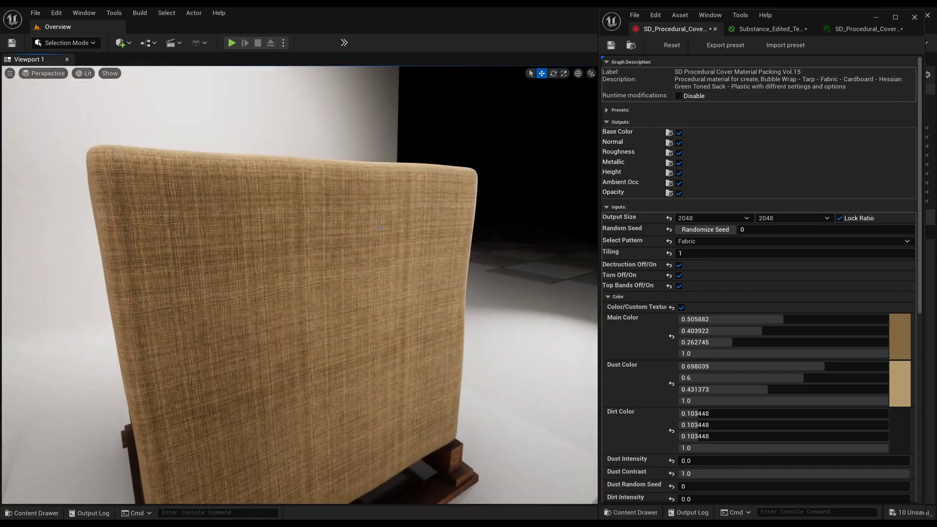
Step: Switch on the fabric cover's destruction effect and look at the box from several angles
{"action": "left_click", "coordinate": [679, 265]}
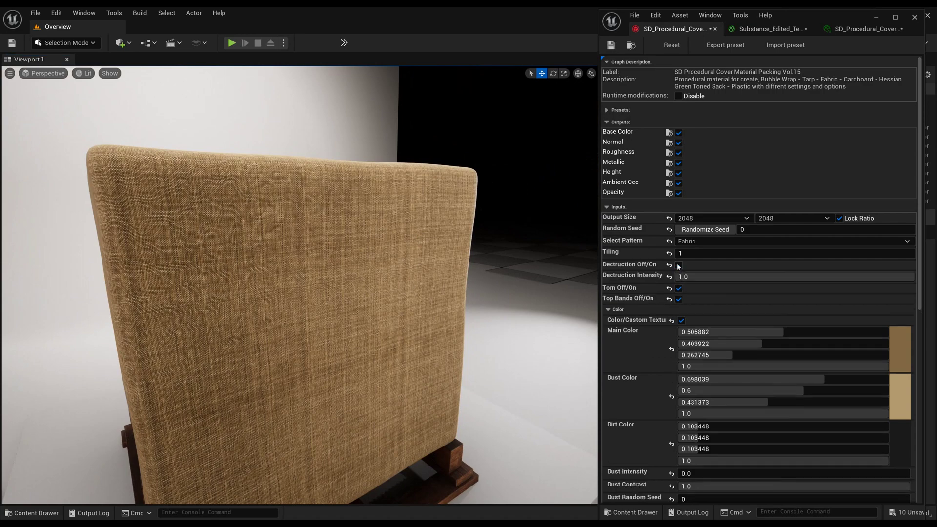
{"action": "middle_click_drag", "start_coordinate": [385, 236], "coordinate": [385, 320]}
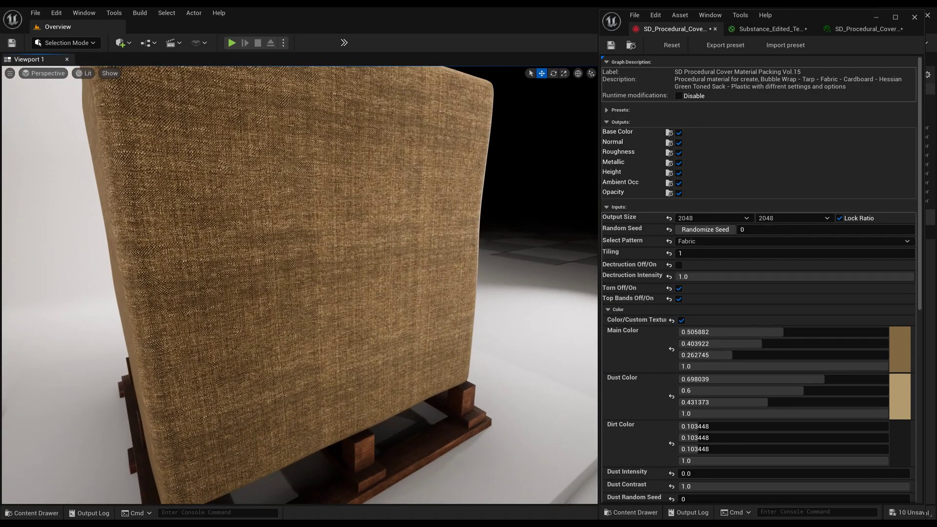
{"action": "mouse_move", "coordinate": [305, 322]}
{"action": "left_mouse_down", "text": "alt"}
{"action": "mouse_move", "coordinate": [320, 371]}
{"action": "mouse_move", "coordinate": [352, 373]}
{"action": "mouse_move", "coordinate": [299, 360]}
{"action": "mouse_move", "coordinate": [303, 339]}
{"action": "left_mouse_up", "text": "alt"}
{"action": "right_click_drag", "start_coordinate": [302, 338], "coordinate": [530, 189]}
{"action": "left_click_drag", "start_coordinate": [530, 188], "coordinate": [535, 193], "text": "alt"}
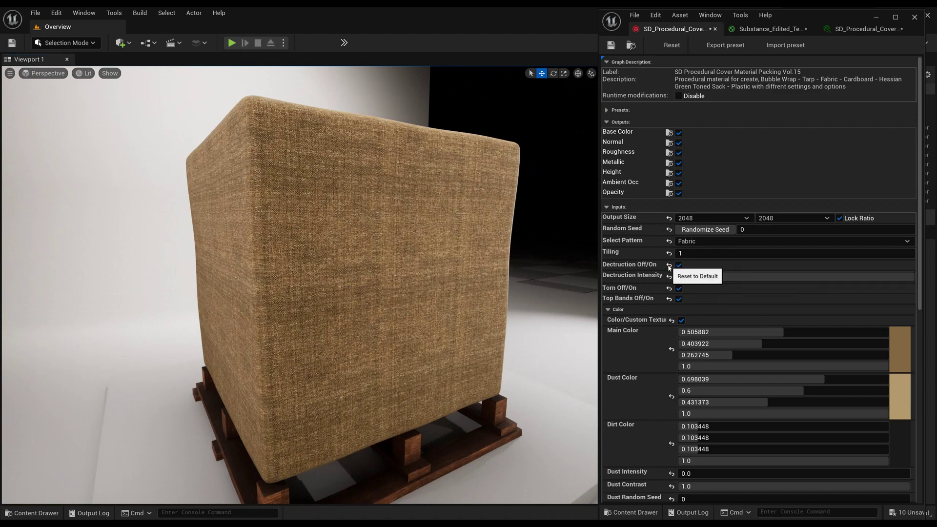
{"action": "left_click", "coordinate": [669, 265]}
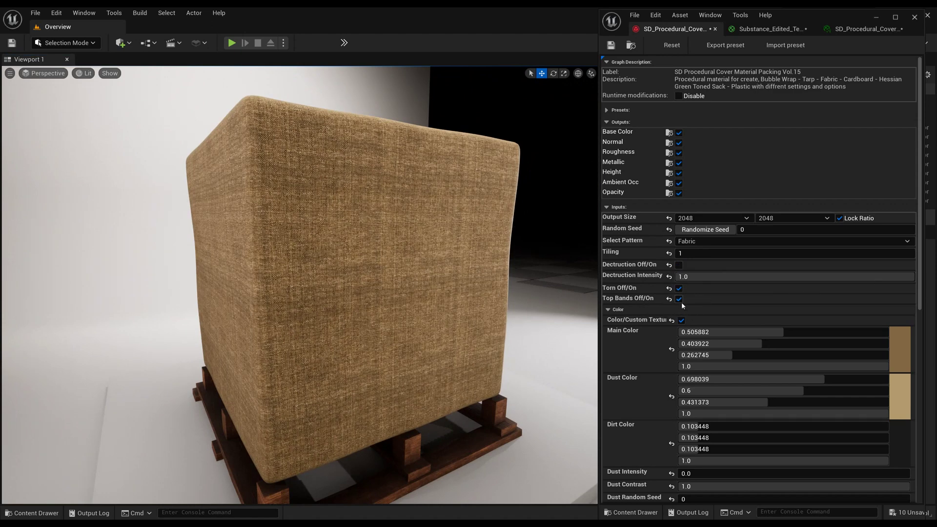
{"action": "scroll", "coordinate": [626, 318], "scroll_direction": "down", "scroll_amount": 2}
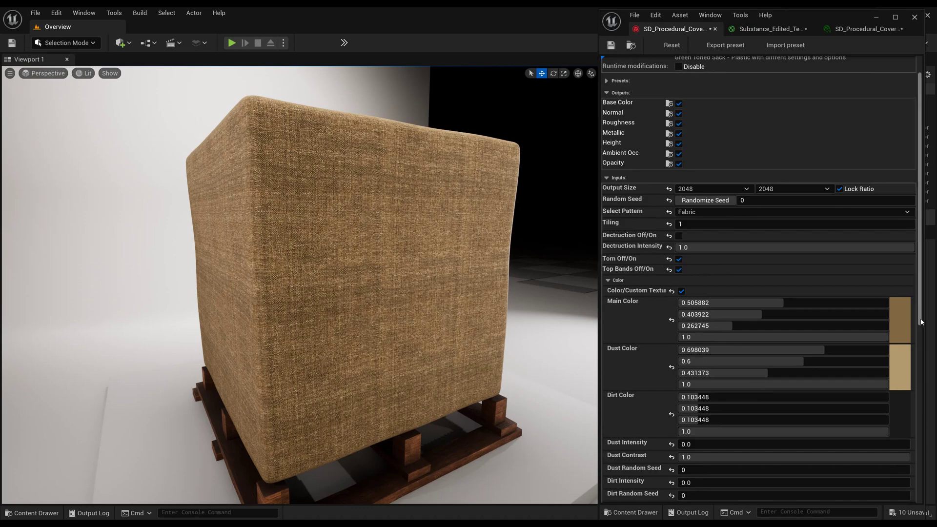
{"action": "left_click", "coordinate": [901, 321]}
{"action": "left_click_drag", "start_coordinate": [795, 350], "coordinate": [768, 361]}
{"action": "left_click", "coordinate": [895, 503]}
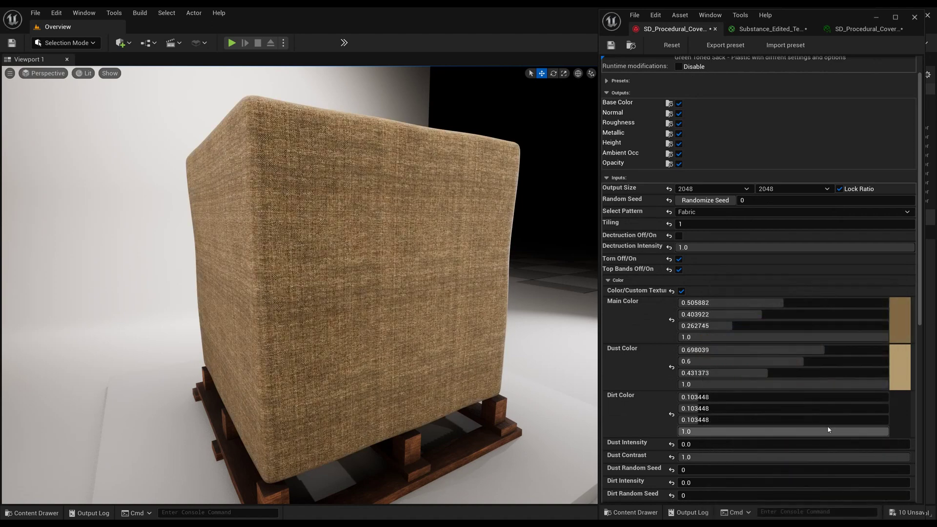
Step: Set the fabric's dust intensity to 0.469, dirt intensity to 0.325 and destruction intensity to 1.0
{"action": "scroll", "coordinate": [666, 330], "scroll_direction": "down", "scroll_amount": 3}
{"action": "left_click_drag", "start_coordinate": [751, 372], "coordinate": [785, 372]}
{"action": "mouse_move", "coordinate": [693, 410]}
{"action": "left_mouse_down"}
{"action": "mouse_move", "coordinate": [820, 410]}
{"action": "mouse_move", "coordinate": [751, 410]}
{"action": "left_mouse_up"}
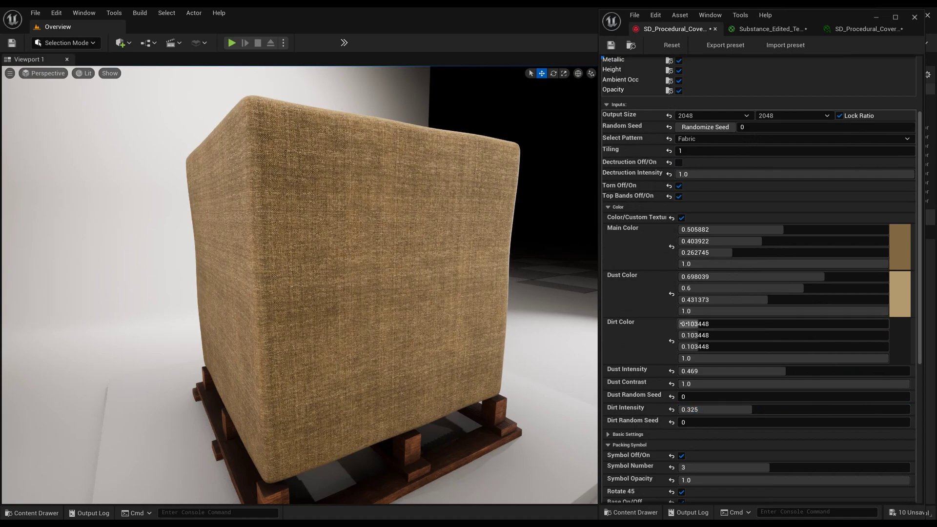
{"action": "scroll", "coordinate": [639, 326], "scroll_direction": "up", "scroll_amount": 3}
{"action": "left_click_drag", "start_coordinate": [881, 248], "coordinate": [914, 248]}
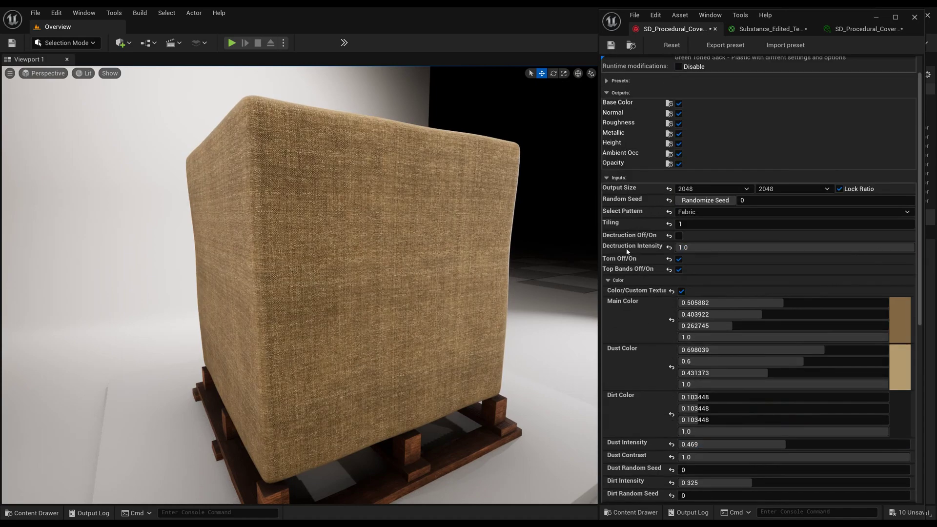
Step: Turn on the fabric's torn effect and apply the Translucent blend mode to the template material to preview the holes
{"action": "left_click", "coordinate": [678, 259]}
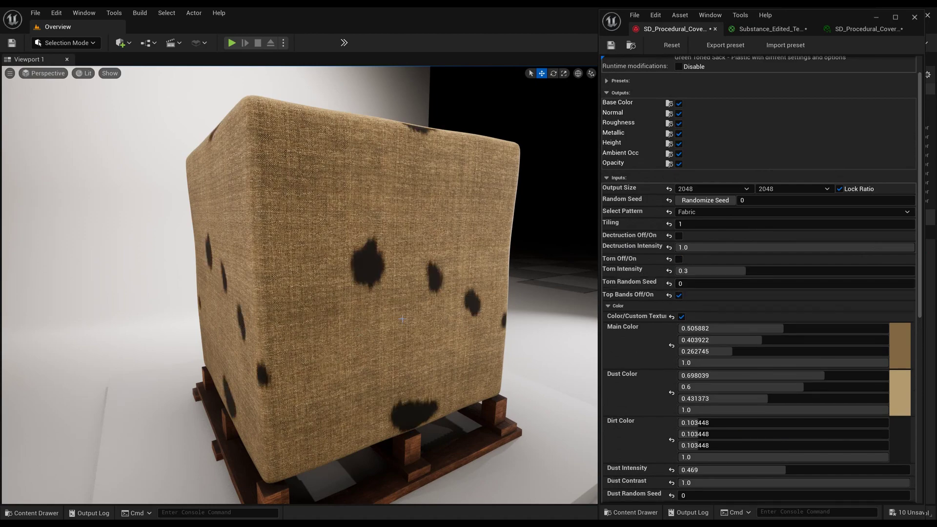
{"action": "right_click_drag", "start_coordinate": [317, 284], "coordinate": [318, 263]}
{"action": "left_click", "coordinate": [32, 513]}
{"action": "double_click", "coordinate": [451, 383]}
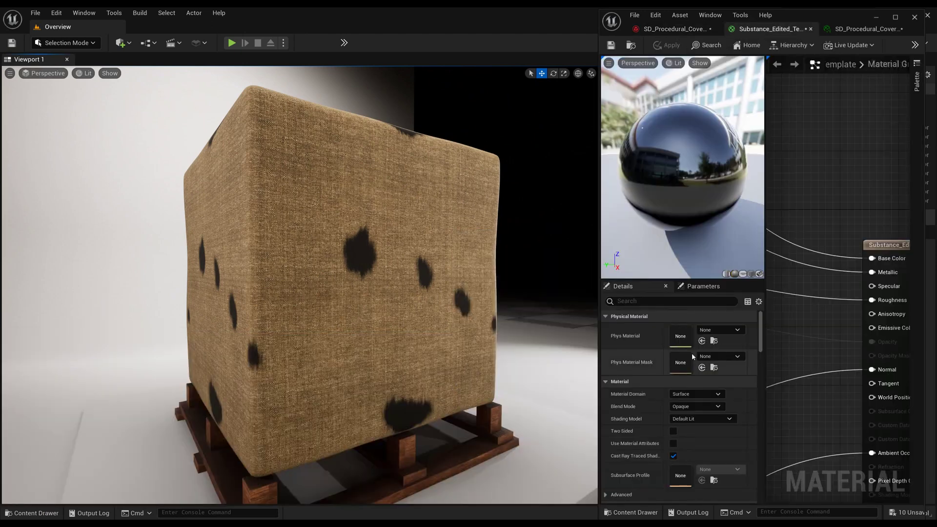
{"action": "left_click", "coordinate": [696, 406]}
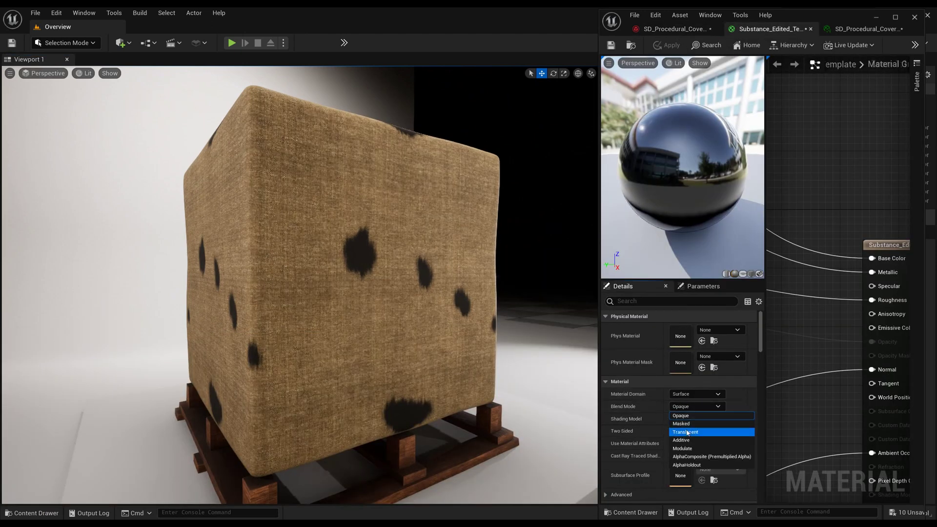
{"action": "left_click", "coordinate": [687, 433]}
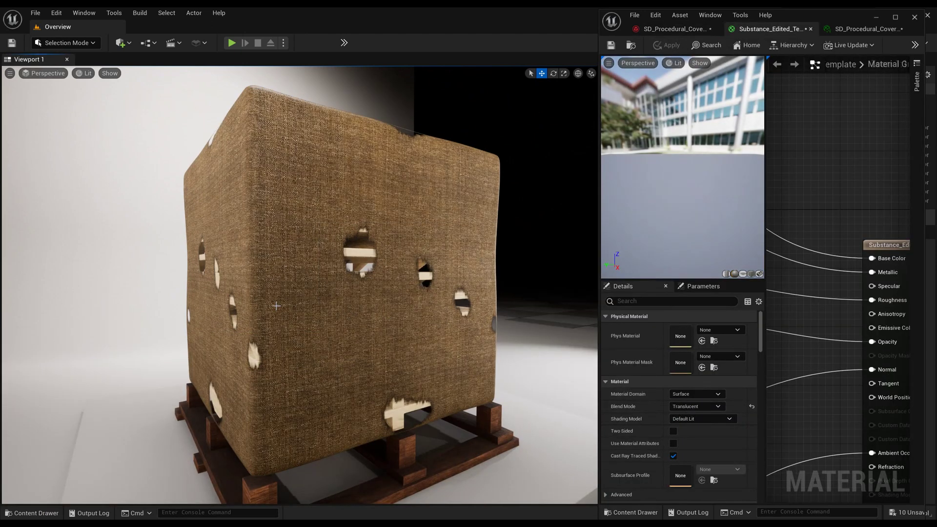
Step: Reset the template material to Opaque and turn off the torn effect after trying other torn intensity and random seed values
{"action": "left_click", "coordinate": [751, 406]}
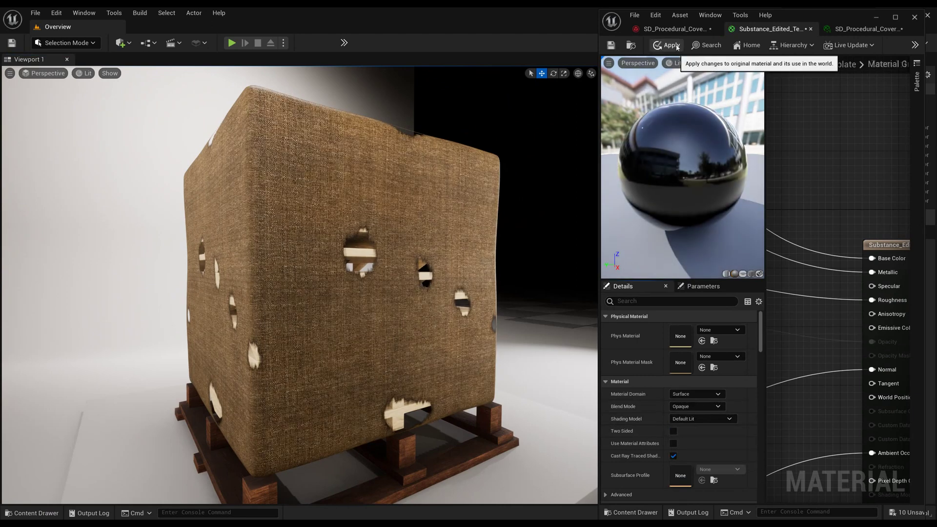
{"action": "left_click", "coordinate": [672, 30]}
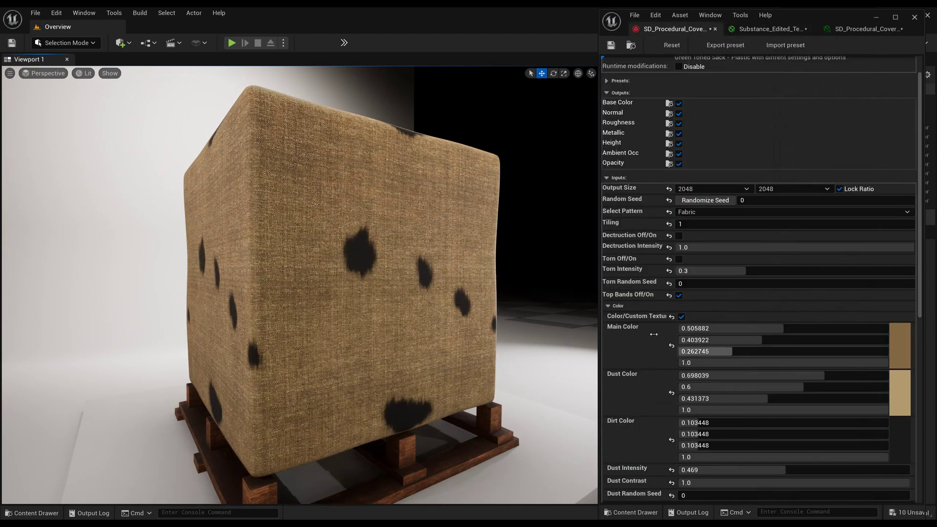
{"action": "left_click_drag", "start_coordinate": [898, 272], "coordinate": [787, 272]}
{"action": "left_click_drag", "start_coordinate": [688, 283], "coordinate": [709, 283]}
{"action": "left_click", "coordinate": [678, 259]}
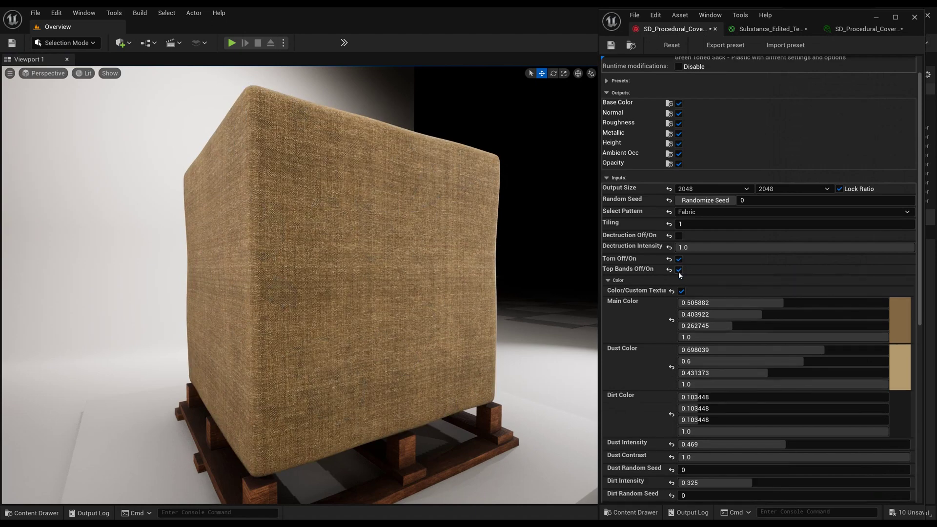
Step: Switch the fabric from colour to custom texture and assign the camouflage texture from the Textures folder as the custom image
{"action": "scroll", "coordinate": [650, 276], "scroll_direction": "down", "scroll_amount": 3}
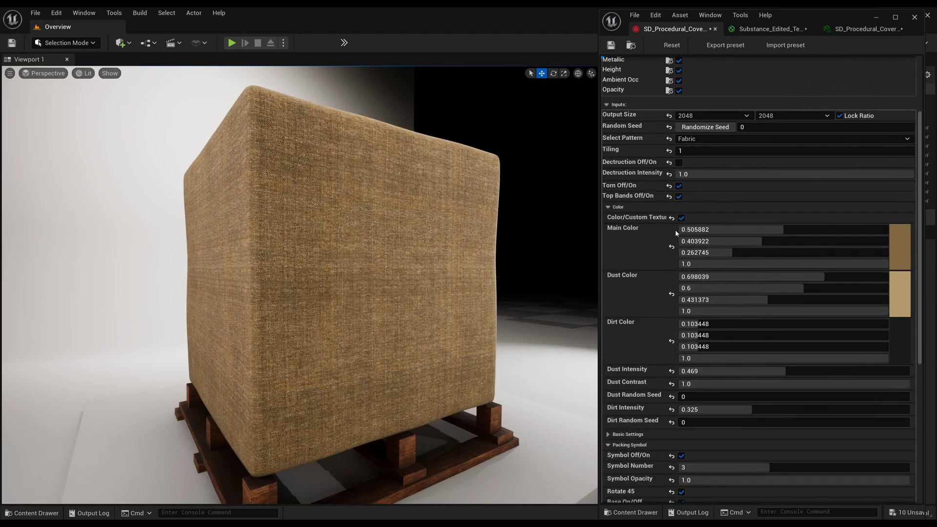
{"action": "left_click", "coordinate": [681, 217]}
{"action": "scroll", "coordinate": [648, 286], "scroll_direction": "down", "scroll_amount": 10}
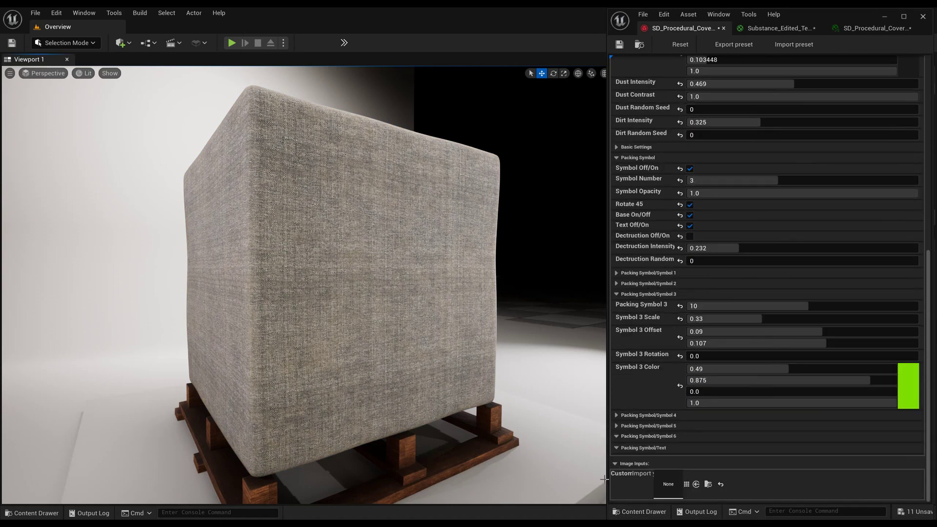
{"action": "left_click", "coordinate": [32, 513]}
{"action": "left_click", "coordinate": [47, 409]}
{"action": "left_click", "coordinate": [294, 388]}
{"action": "left_click_drag", "start_coordinate": [294, 387], "coordinate": [667, 483]}
{"action": "left_click", "coordinate": [539, 206]}
{"action": "mouse_move", "coordinate": [410, 267]}
{"action": "right_mouse_down"}
{"action": "mouse_move", "coordinate": [404, 260]}
{"action": "mouse_move", "coordinate": [415, 282]}
{"action": "right_mouse_up"}
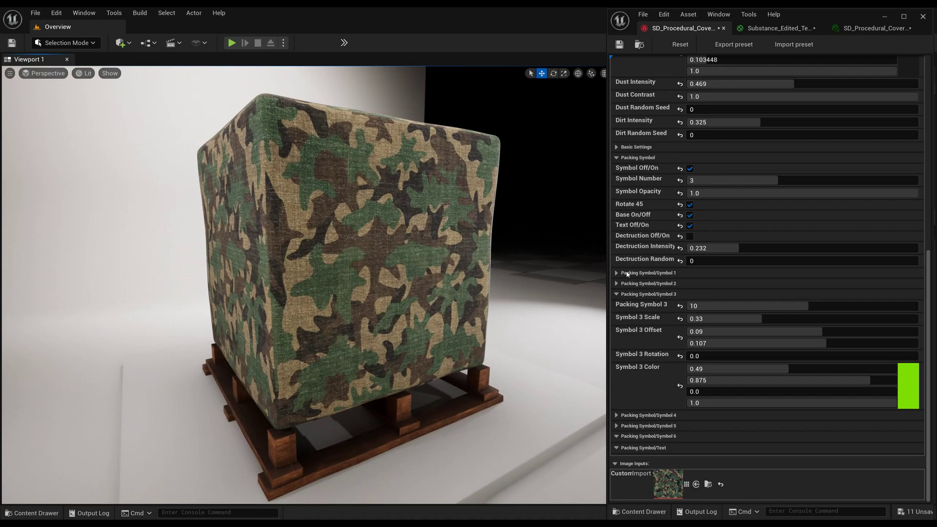
{"action": "scroll", "coordinate": [647, 283], "scroll_direction": "up", "scroll_amount": 2}
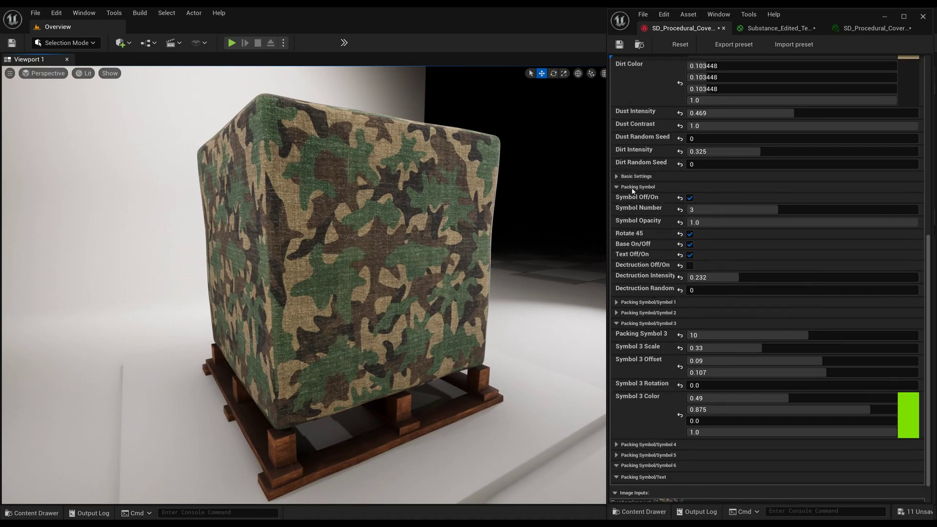
{"action": "scroll", "coordinate": [633, 190], "scroll_direction": "up", "scroll_amount": 14}
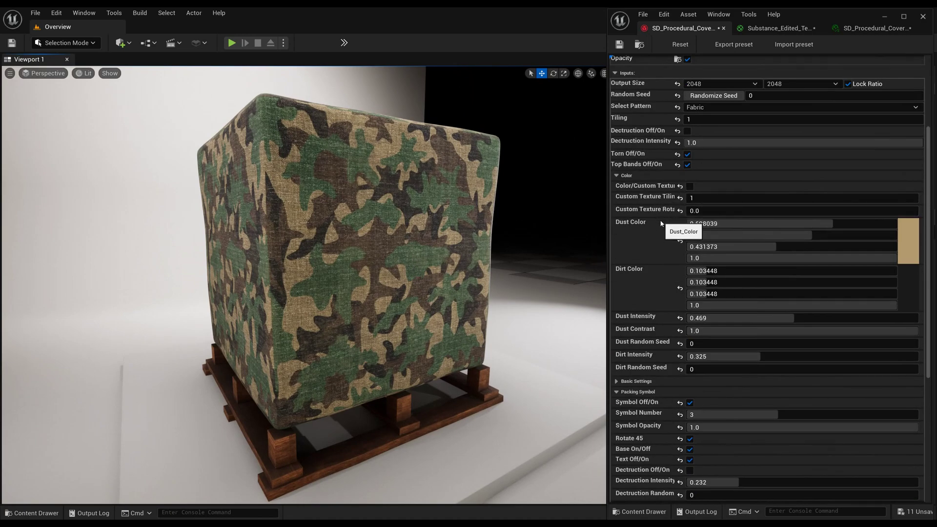
{"action": "left_click_drag", "start_coordinate": [706, 200], "coordinate": [683, 215]}
Step: Show the packing symbols on the camouflage cover and remove their coloured bases
{"action": "scroll", "coordinate": [650, 237], "scroll_direction": "down", "scroll_amount": 4}
{"action": "scroll", "coordinate": [630, 267], "scroll_direction": "down", "scroll_amount": 5}
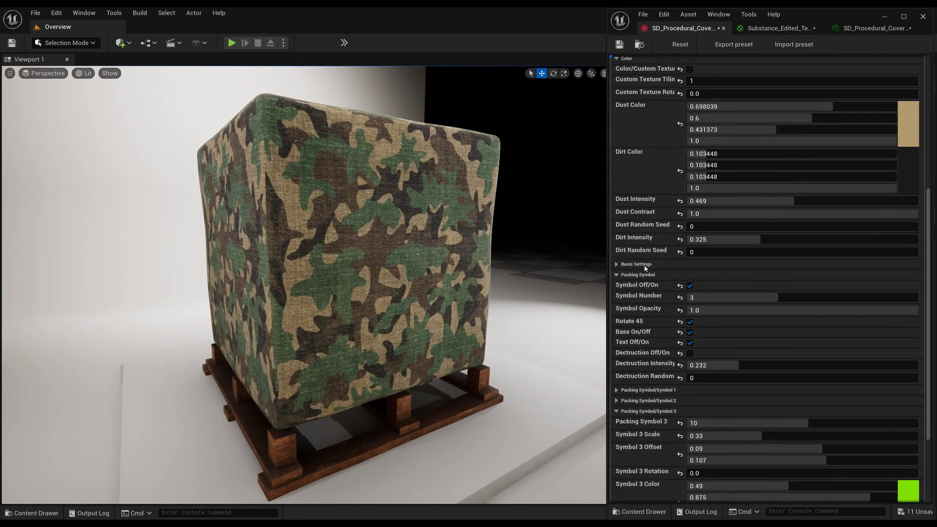
{"action": "scroll", "coordinate": [662, 254], "scroll_direction": "down", "scroll_amount": 2}
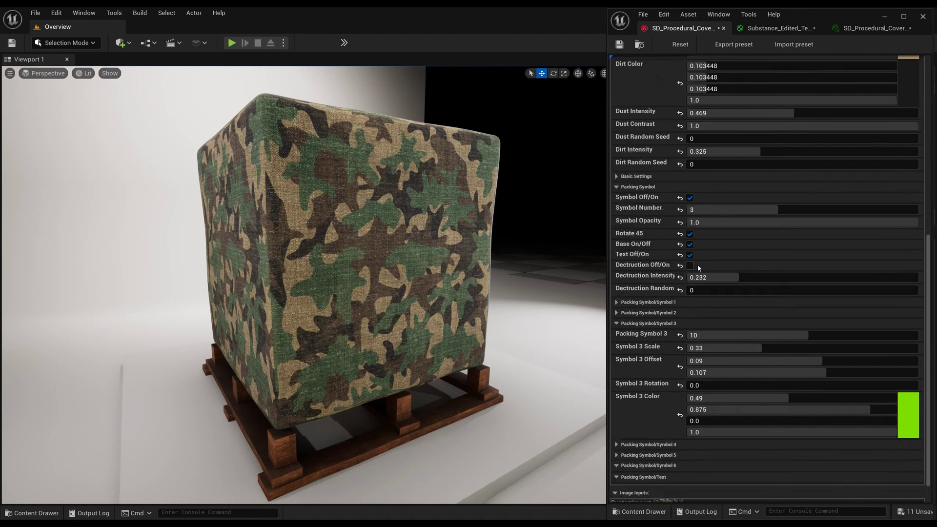
{"action": "left_click", "coordinate": [690, 198]}
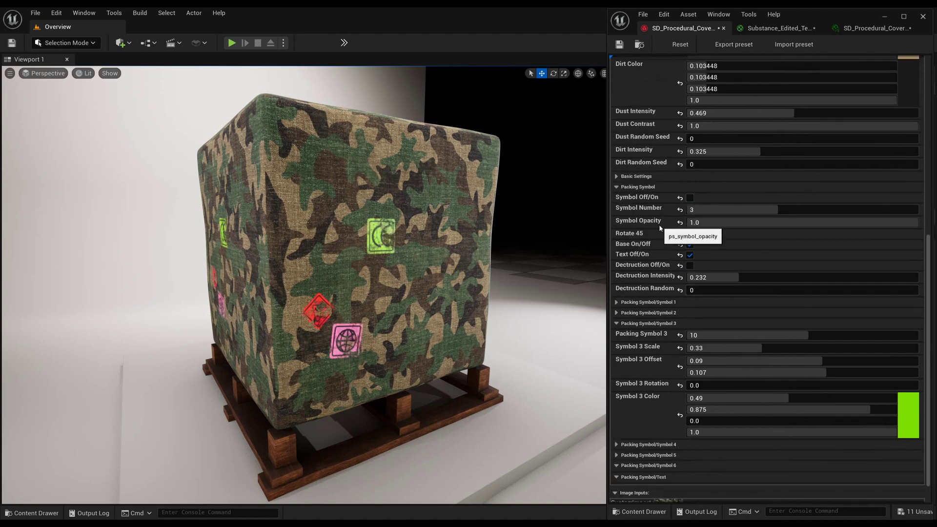
{"action": "left_click", "coordinate": [690, 262]}
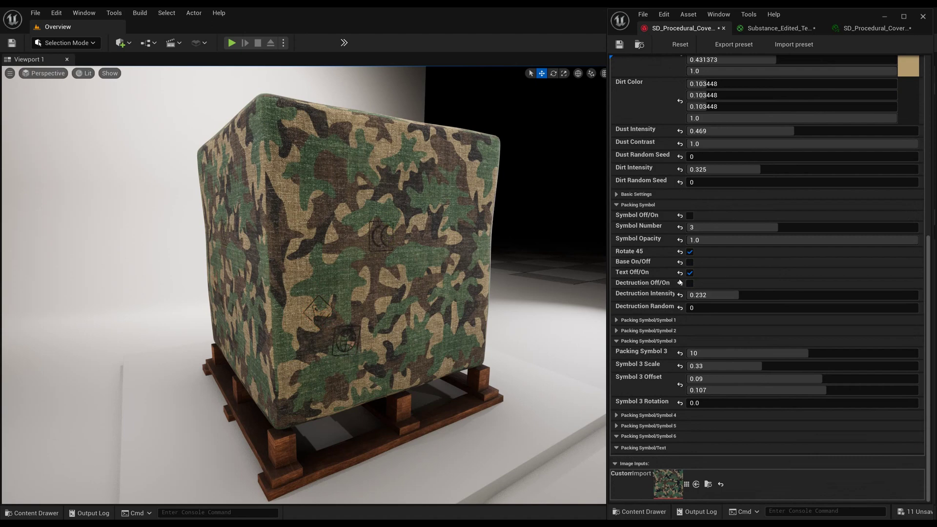
Step: Turn on the packing text, change its wording to ARMY and set the font size to 0.184
{"action": "left_click", "coordinate": [690, 273]}
{"action": "scroll", "coordinate": [712, 312], "scroll_direction": "down", "scroll_amount": 5}
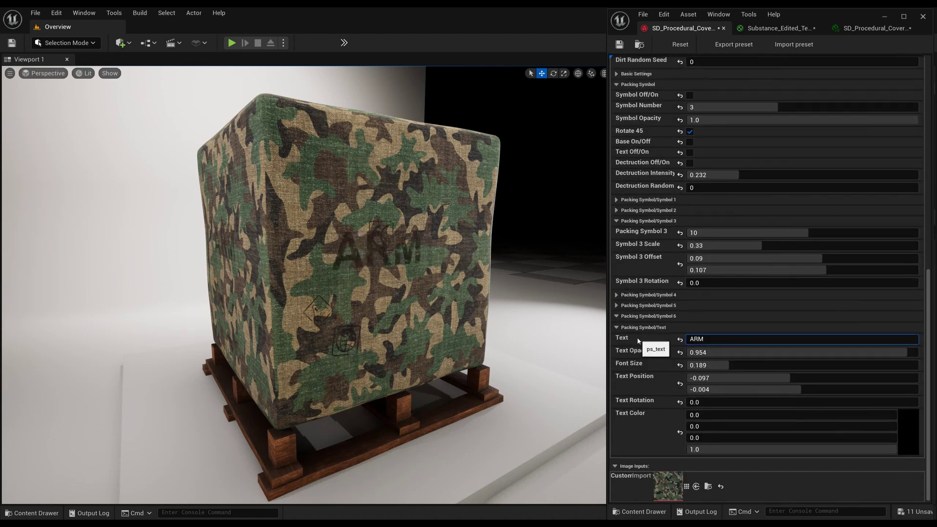
{"action": "left_click_drag", "start_coordinate": [720, 364], "coordinate": [723, 364]}
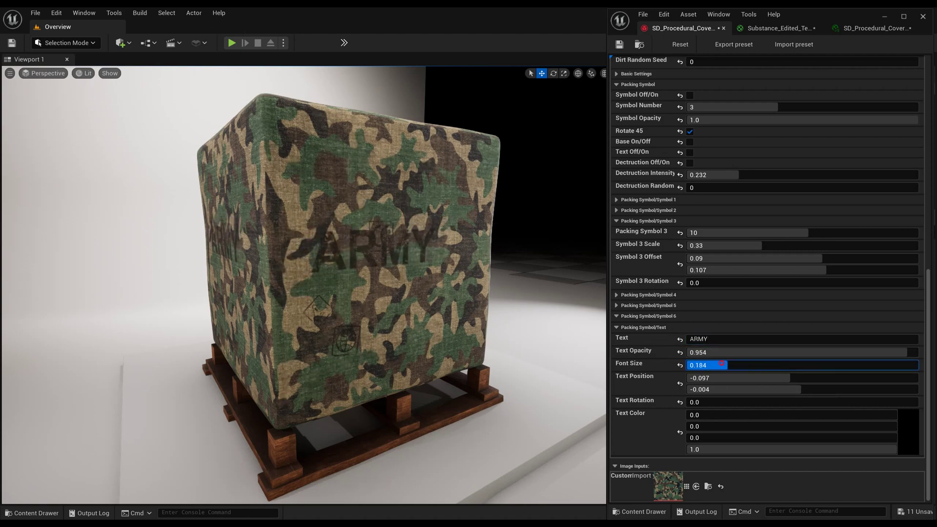
Step: Set the ARMY text's font size to 0.128 and its position to -0.263, -0.299
{"action": "left_click_drag", "start_coordinate": [758, 379], "coordinate": [752, 390]}
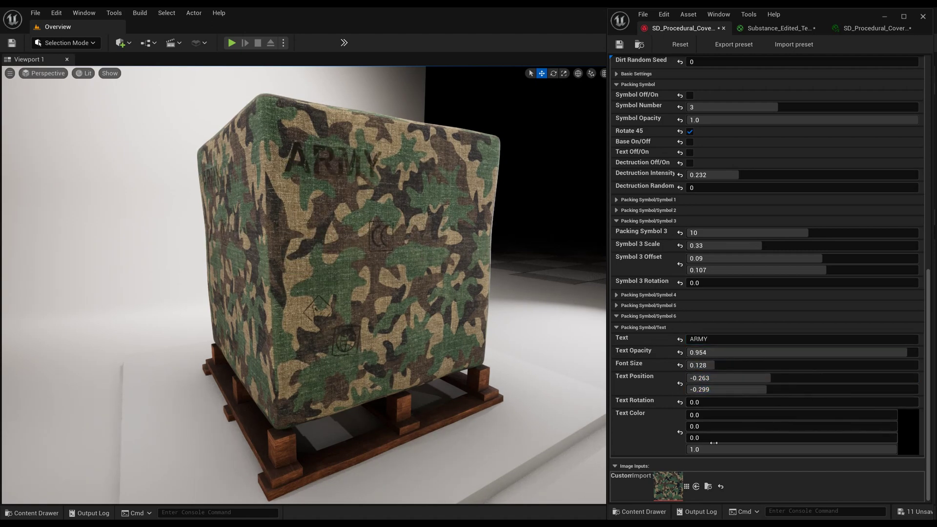
Step: Colour the ARMY text pure white after trying other hues, and set its opacity to 0.855
{"action": "left_click", "coordinate": [906, 425]}
{"action": "left_click_drag", "start_coordinate": [837, 356], "coordinate": [840, 334]}
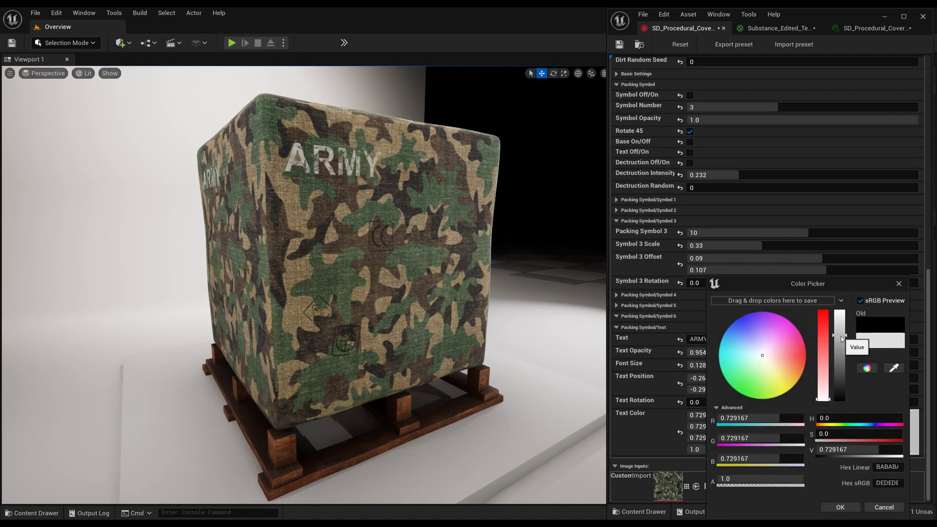
{"action": "left_click", "coordinate": [739, 371]}
{"action": "mouse_move", "coordinate": [739, 371]}
{"action": "left_mouse_down"}
{"action": "mouse_move", "coordinate": [725, 369]}
{"action": "mouse_move", "coordinate": [747, 373]}
{"action": "left_mouse_up"}
{"action": "left_click_drag", "start_coordinate": [837, 335], "coordinate": [838, 356]}
{"action": "left_click", "coordinate": [776, 344]}
{"action": "left_click_drag", "start_coordinate": [776, 344], "coordinate": [725, 362]}
{"action": "left_click_drag", "start_coordinate": [822, 349], "coordinate": [824, 401]}
{"action": "left_click_drag", "start_coordinate": [839, 357], "coordinate": [842, 286]}
{"action": "left_click", "coordinate": [840, 507]}
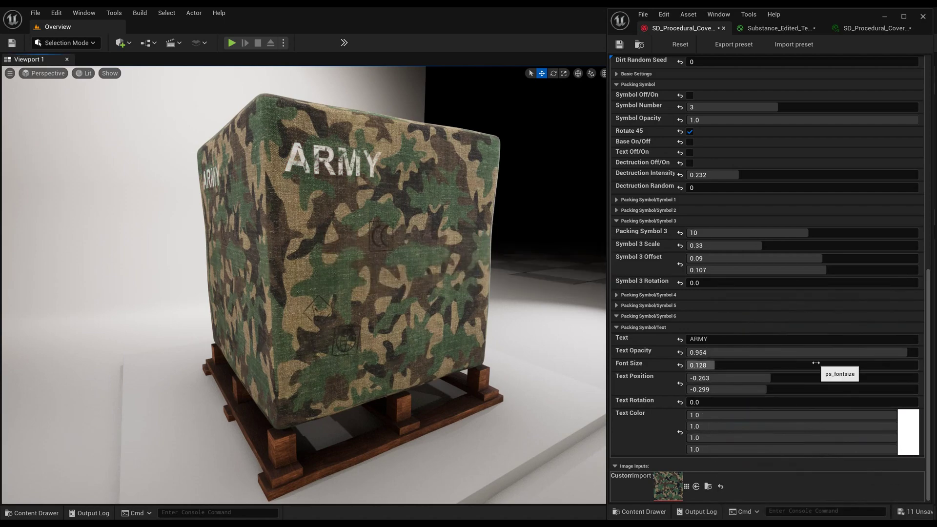
{"action": "left_click_drag", "start_coordinate": [882, 353], "coordinate": [902, 353]}
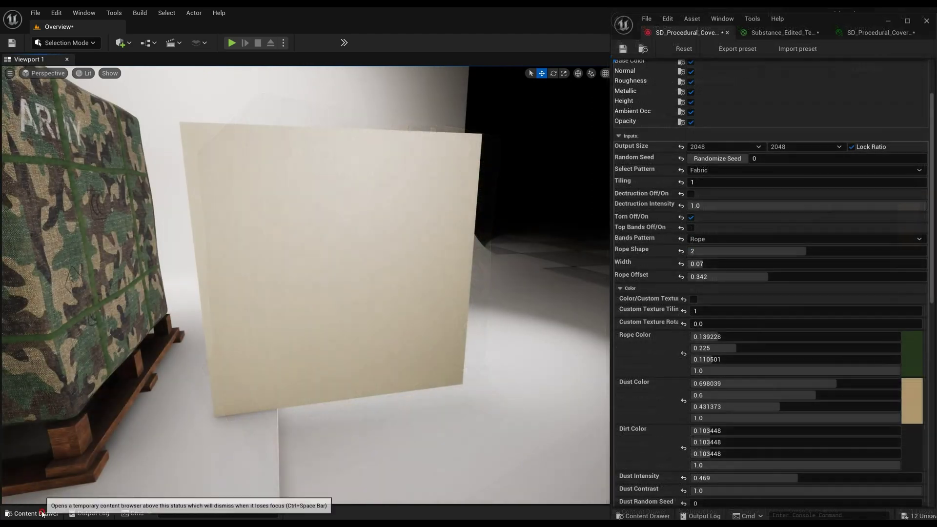
Step: Apply the procedural cover material to the upright plane beside the box and shift the plane along X to about -161.88
{"action": "left_click", "coordinate": [36, 513]}
{"action": "left_click_drag", "start_coordinate": [848, 21], "coordinate": [699, 52]}
{"action": "left_click", "coordinate": [284, 181]}
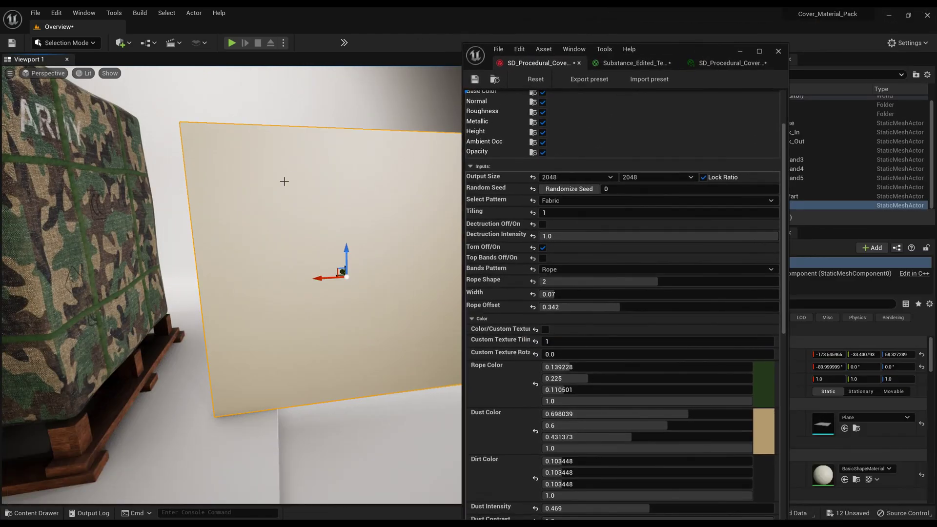
{"action": "left_click", "coordinate": [16, 511]}
{"action": "left_click_drag", "start_coordinate": [389, 393], "coordinate": [370, 255]}
{"action": "mouse_move", "coordinate": [344, 284]}
{"action": "right_mouse_down"}
{"action": "mouse_move", "coordinate": [328, 280]}
{"action": "mouse_move", "coordinate": [337, 267]}
{"action": "mouse_move", "coordinate": [301, 309]}
{"action": "mouse_move", "coordinate": [385, 281]}
{"action": "mouse_move", "coordinate": [344, 283]}
{"action": "right_mouse_up"}
{"action": "left_click_drag", "start_coordinate": [326, 265], "coordinate": [303, 268]}
{"action": "right_click_drag", "start_coordinate": [303, 269], "coordinate": [318, 293]}
{"action": "right_click_drag", "start_coordinate": [315, 294], "coordinate": [433, 278]}
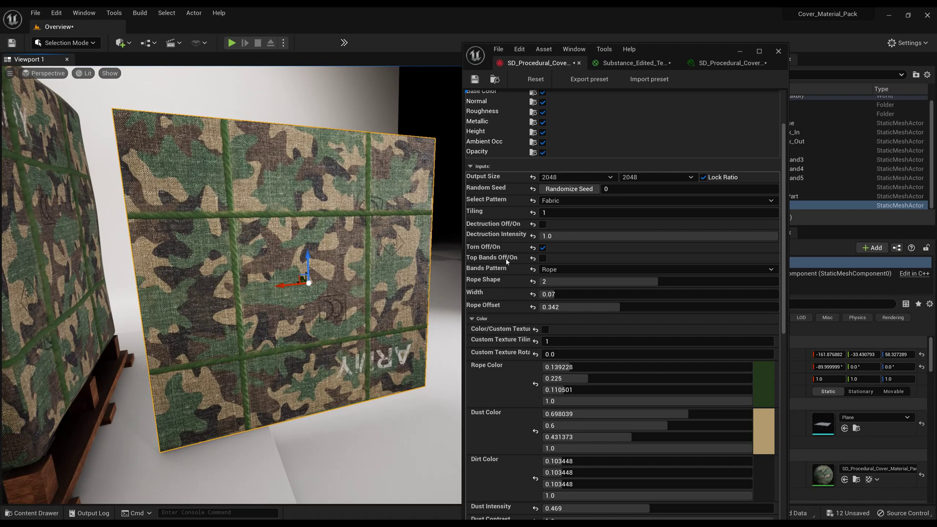
Step: Hide the rope bands, packing symbols and packing text on the camouflage fabric
{"action": "left_click_drag", "start_coordinate": [655, 58], "coordinate": [791, 33]}
{"action": "left_click", "coordinate": [705, 181]}
{"action": "left_click", "coordinate": [704, 181]}
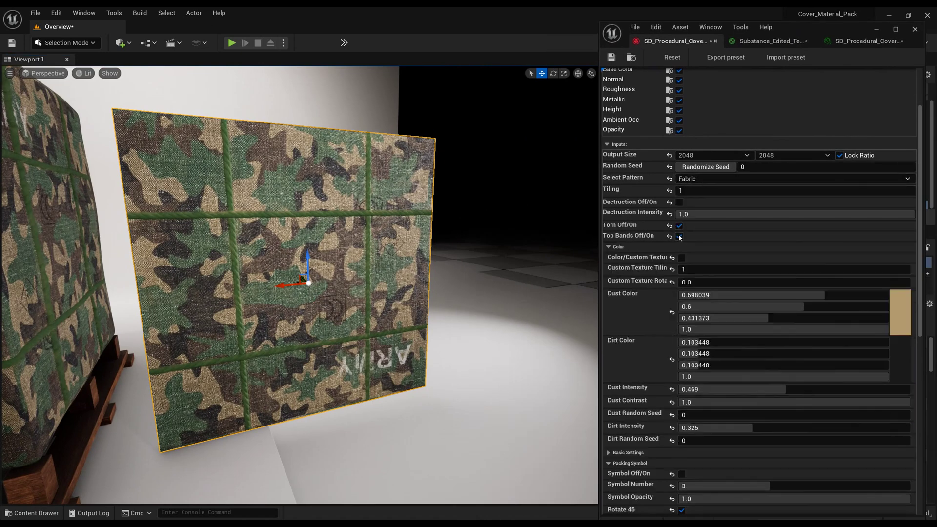
{"action": "scroll", "coordinate": [645, 333], "scroll_direction": "down", "scroll_amount": 10}
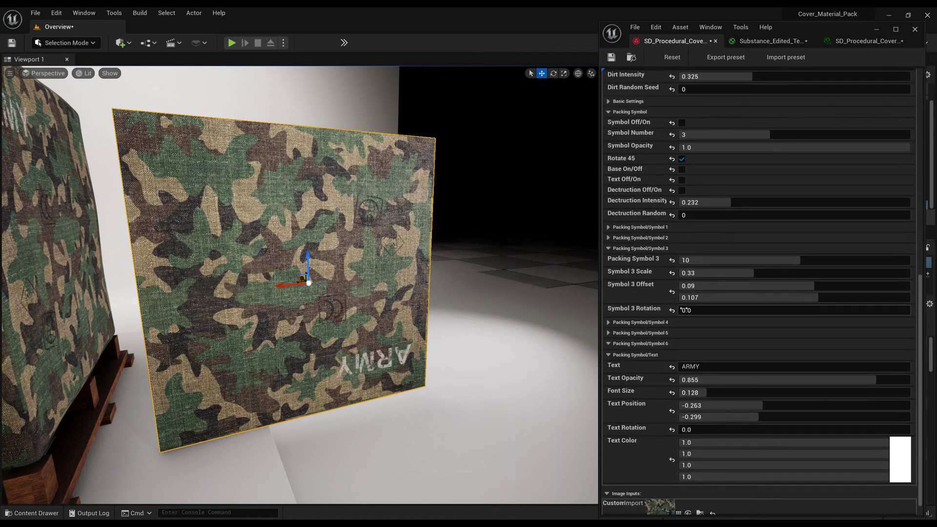
{"action": "left_click", "coordinate": [628, 111]}
{"action": "scroll", "coordinate": [657, 288], "scroll_direction": "up", "scroll_amount": 6}
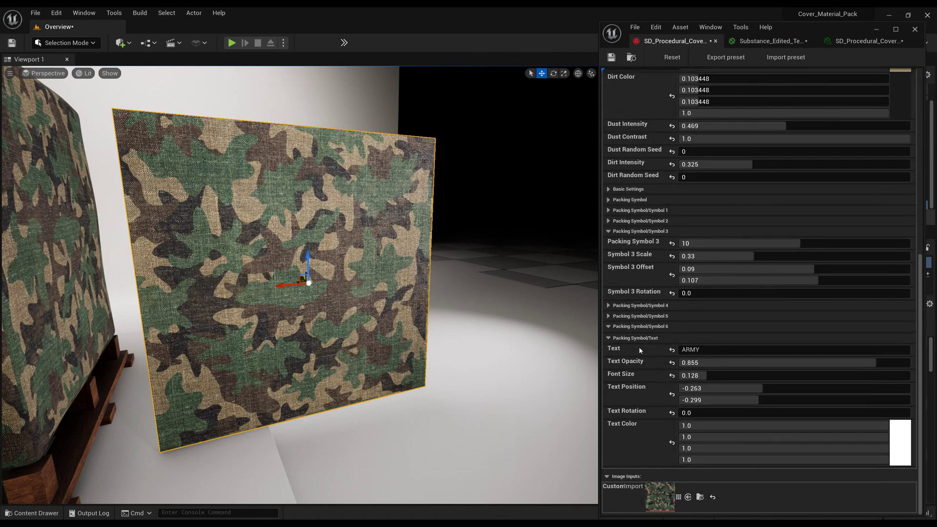
Step: Switch the fabric from custom texture back to colour and change the cover pattern to Tarp
{"action": "left_click", "coordinate": [681, 214]}
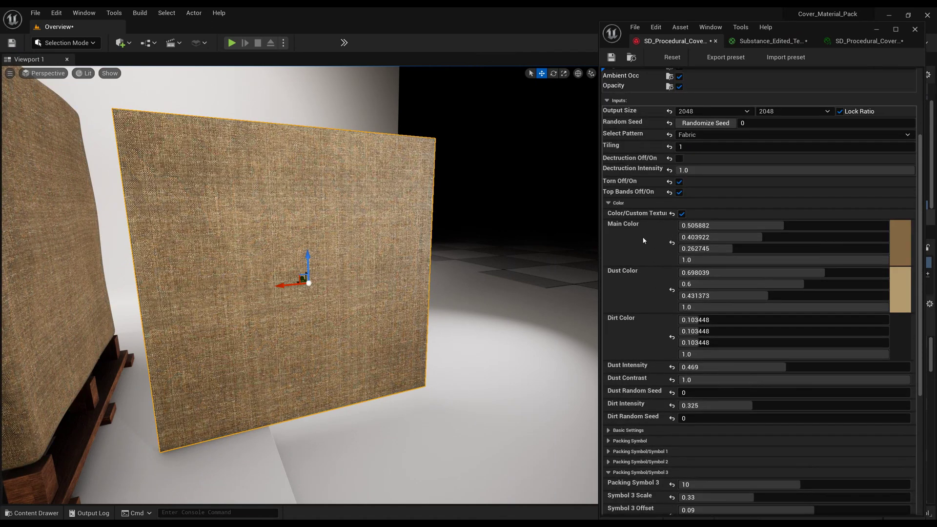
{"action": "scroll", "coordinate": [662, 267], "scroll_direction": "up", "scroll_amount": 5}
{"action": "left_click", "coordinate": [698, 253]}
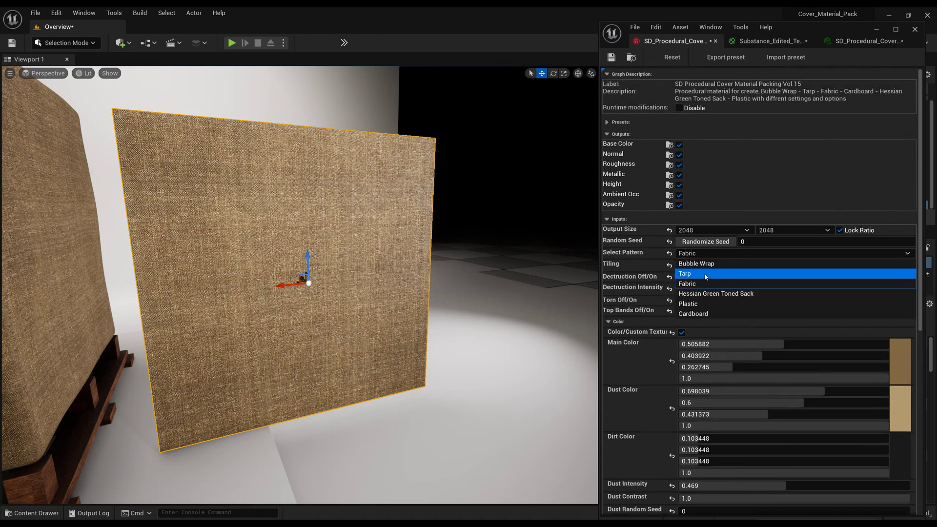
{"action": "left_click", "coordinate": [705, 274]}
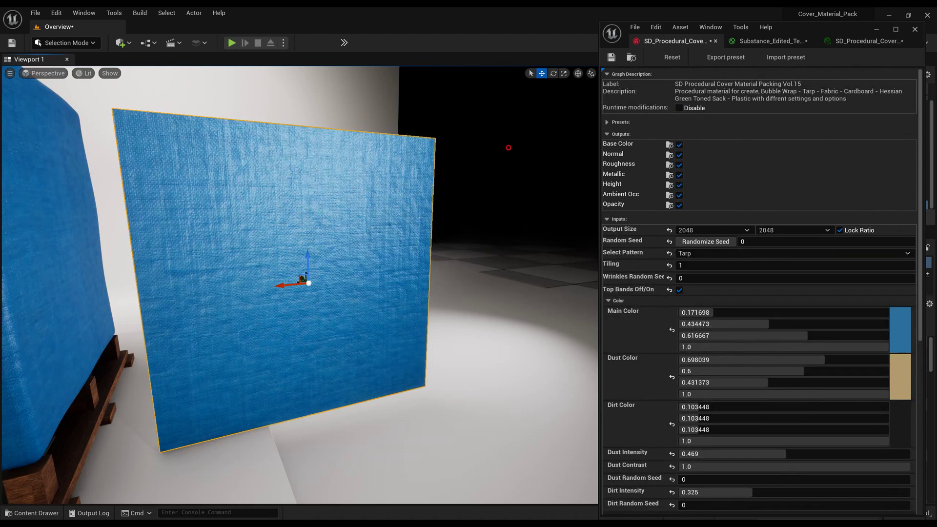
{"action": "right_click_drag", "start_coordinate": [429, 261], "coordinate": [488, 215]}
{"action": "left_click", "coordinate": [552, 167]}
{"action": "right_click_drag", "start_coordinate": [551, 167], "coordinate": [428, 218]}
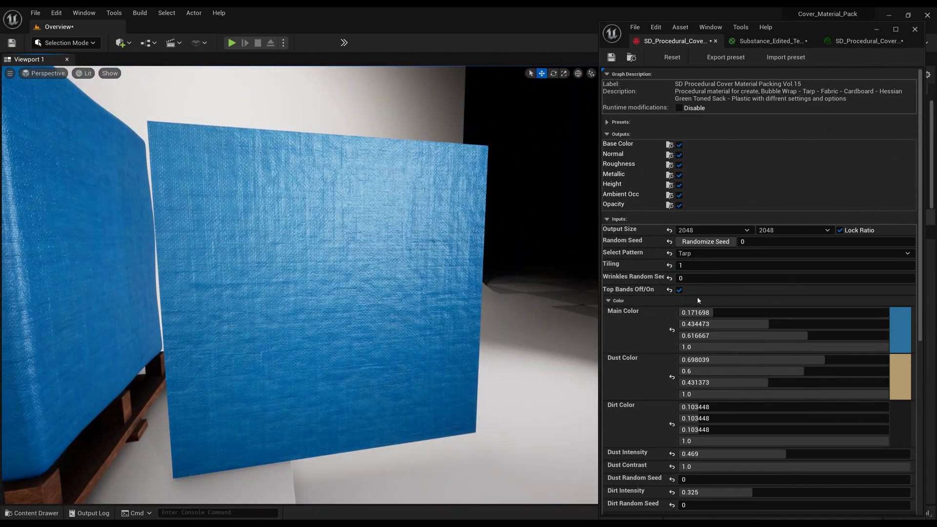
Step: Try the Cardboard and Fabric patterns on the cover and return it to Tarp
{"action": "left_click", "coordinate": [695, 253]}
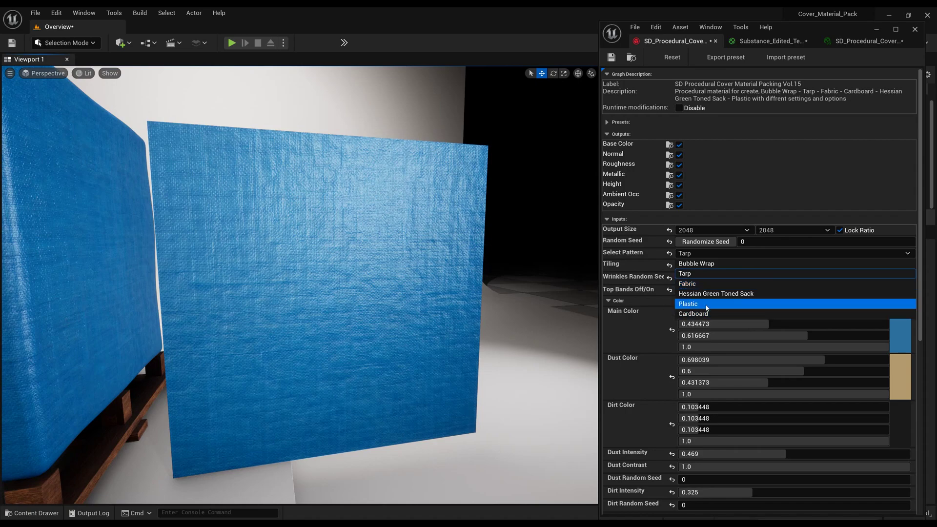
{"action": "left_click", "coordinate": [703, 314]}
{"action": "left_click", "coordinate": [698, 253]}
{"action": "left_click", "coordinate": [698, 284]}
{"action": "left_click", "coordinate": [703, 253]}
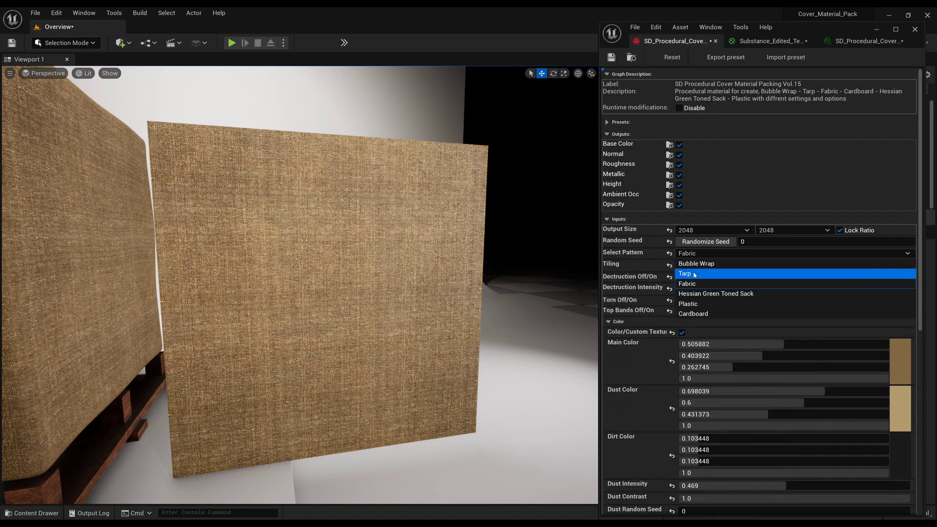
{"action": "left_click", "coordinate": [695, 275]}
Step: Try bands on the tarp using the Band pattern with band shape 3, and hide them again
{"action": "left_click", "coordinate": [678, 291]}
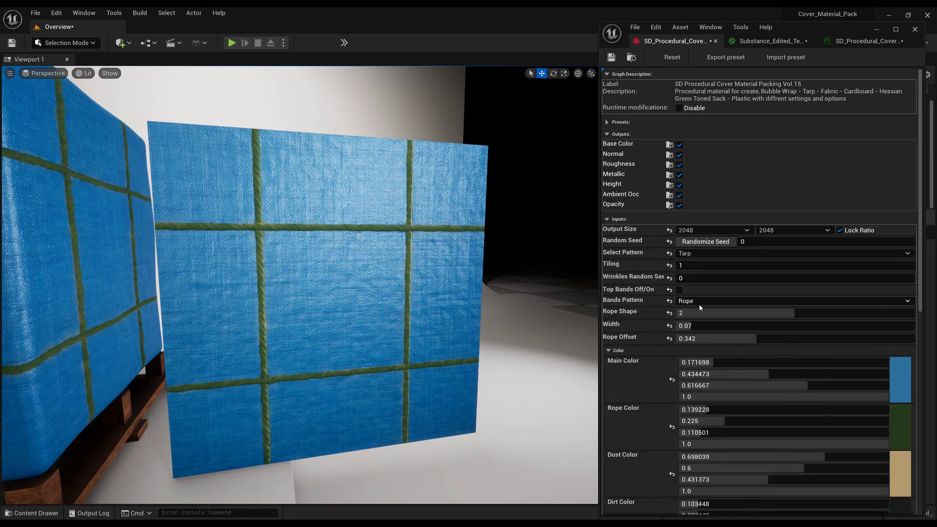
{"action": "left_click", "coordinate": [695, 304]}
{"action": "left_click", "coordinate": [700, 320]}
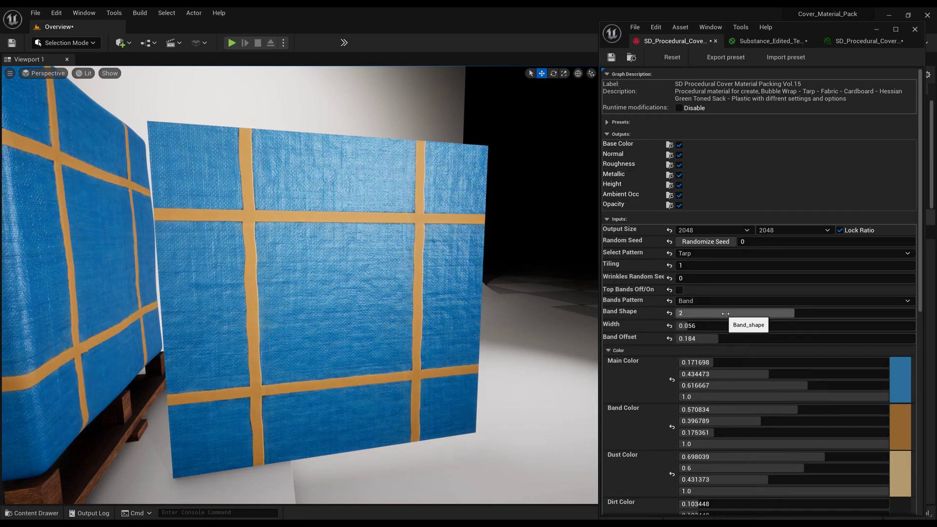
{"action": "left_click_drag", "start_coordinate": [726, 314], "coordinate": [761, 314]}
{"action": "left_click", "coordinate": [679, 351]}
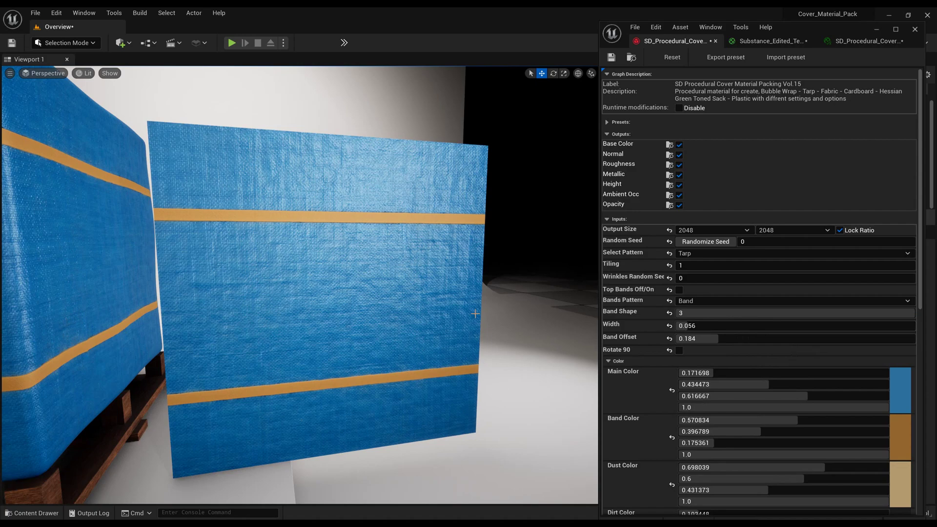
{"action": "left_click_drag", "start_coordinate": [476, 313], "coordinate": [528, 300], "text": "alt"}
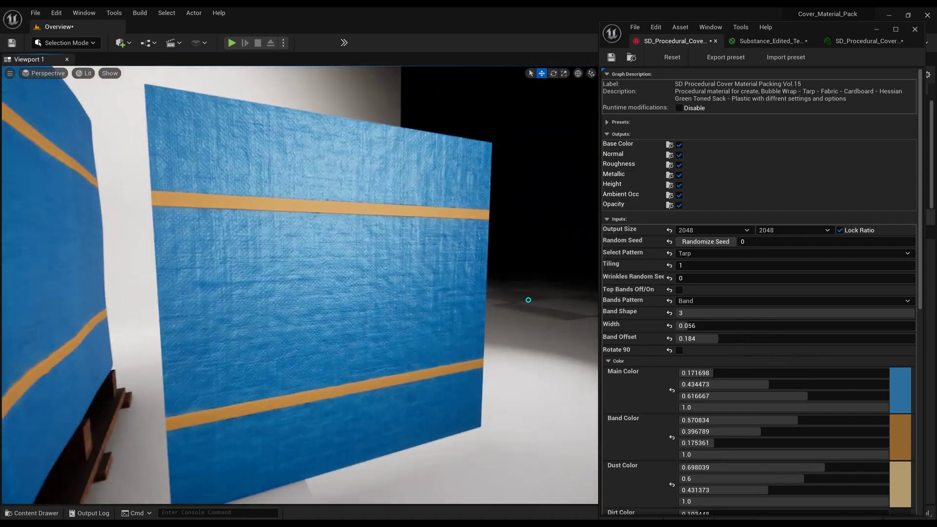
{"action": "right_click_drag", "start_coordinate": [528, 300], "coordinate": [546, 302]}
{"action": "left_click", "coordinate": [679, 290]}
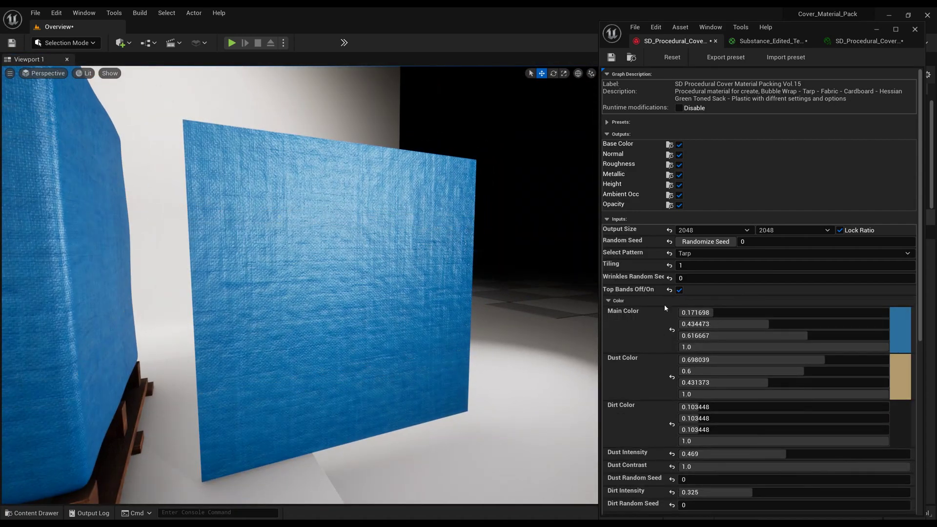
Step: Change the cover pattern to Bubble Wrap and apply the Translucent blend mode to the template material
{"action": "left_click", "coordinate": [693, 253]}
{"action": "left_click", "coordinate": [693, 260]}
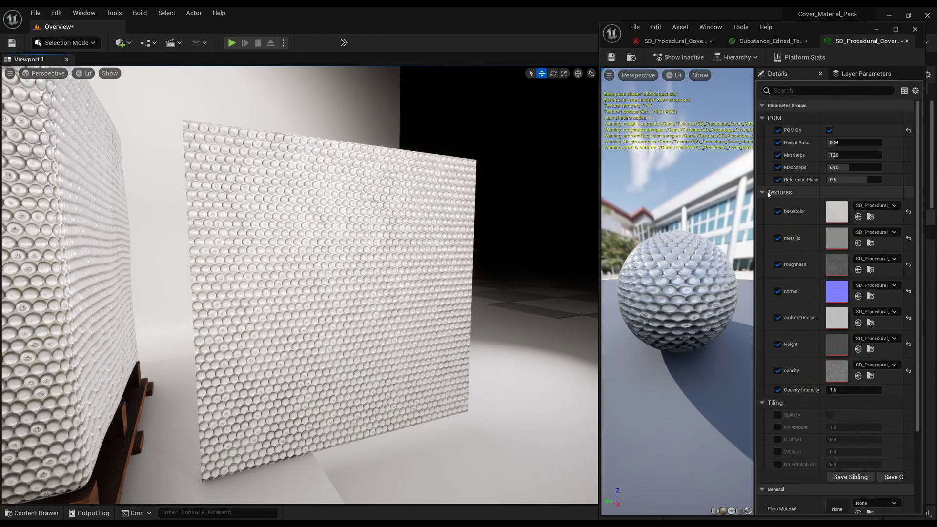
{"action": "left_click", "coordinate": [765, 40]}
{"action": "left_click", "coordinate": [695, 418]}
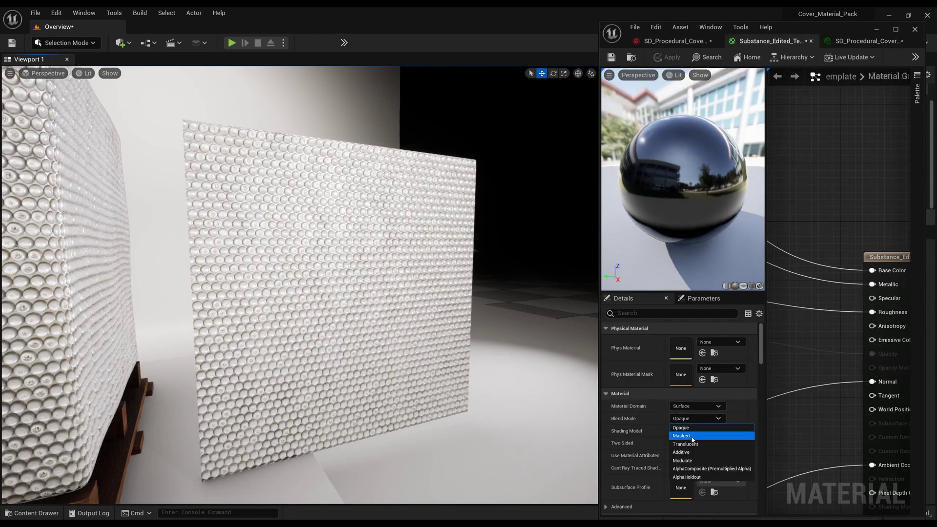
{"action": "left_click", "coordinate": [688, 441]}
{"action": "left_click", "coordinate": [664, 57]}
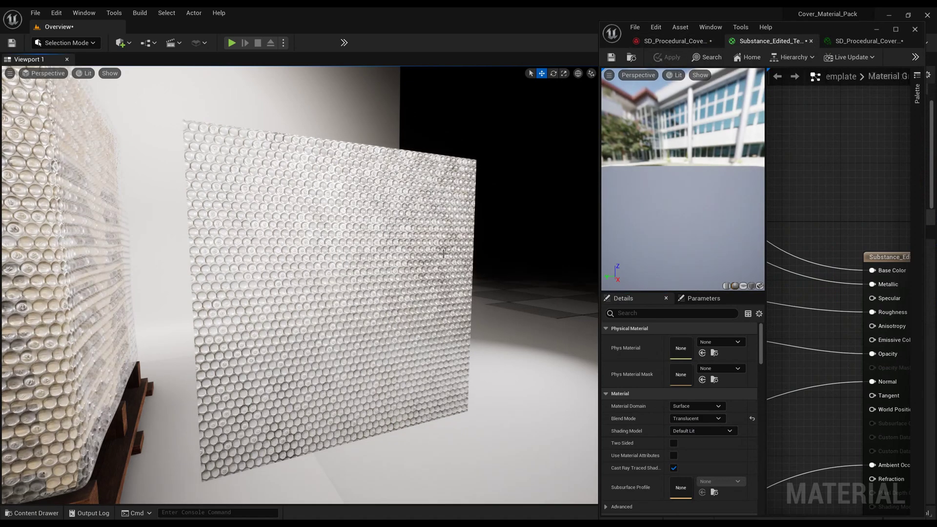
Step: Set both the dust intensity and the dirt intensity of the bubble wrap to 0
{"action": "left_click", "coordinate": [673, 42]}
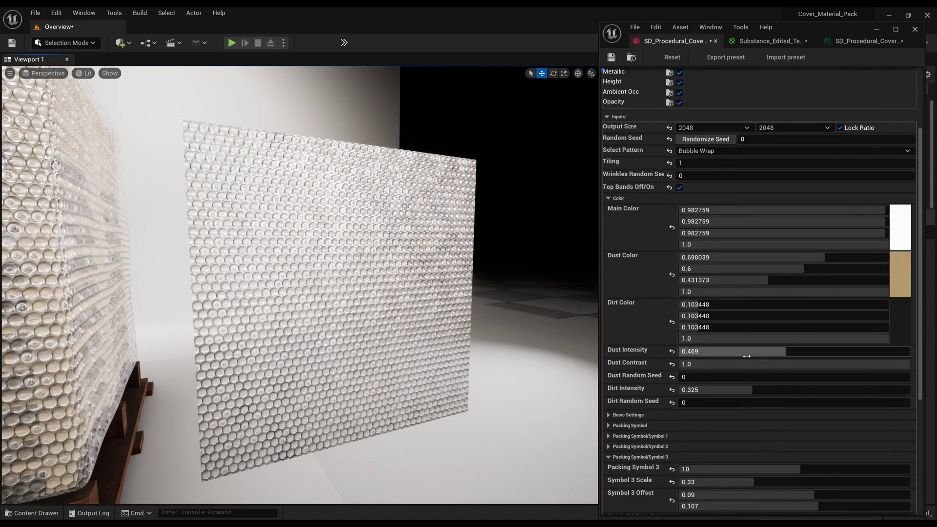
{"action": "left_click_drag", "start_coordinate": [744, 352], "coordinate": [744, 353]}
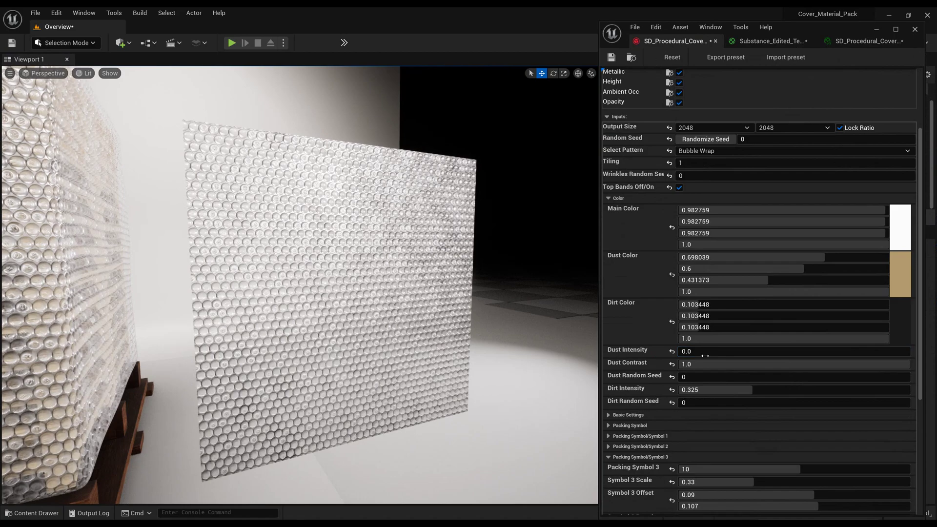
{"action": "left_click_drag", "start_coordinate": [727, 389], "coordinate": [681, 390]}
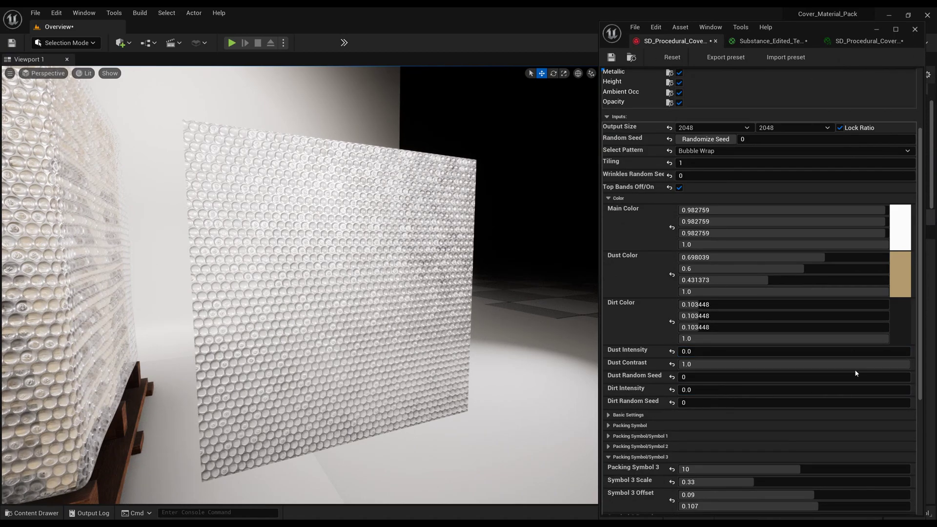
{"action": "left_click_drag", "start_coordinate": [568, 180], "coordinate": [311, 287], "text": "alt"}
{"action": "right_click_drag", "start_coordinate": [312, 287], "coordinate": [437, 270]}
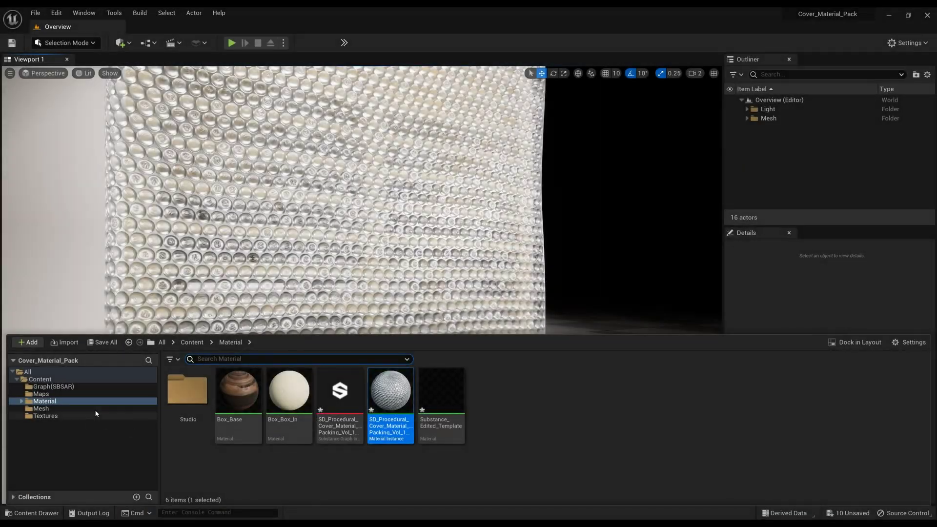
Step: Turn off POM in the cover's material instance, save the asset and close its editor
{"action": "double_click", "coordinate": [391, 390]}
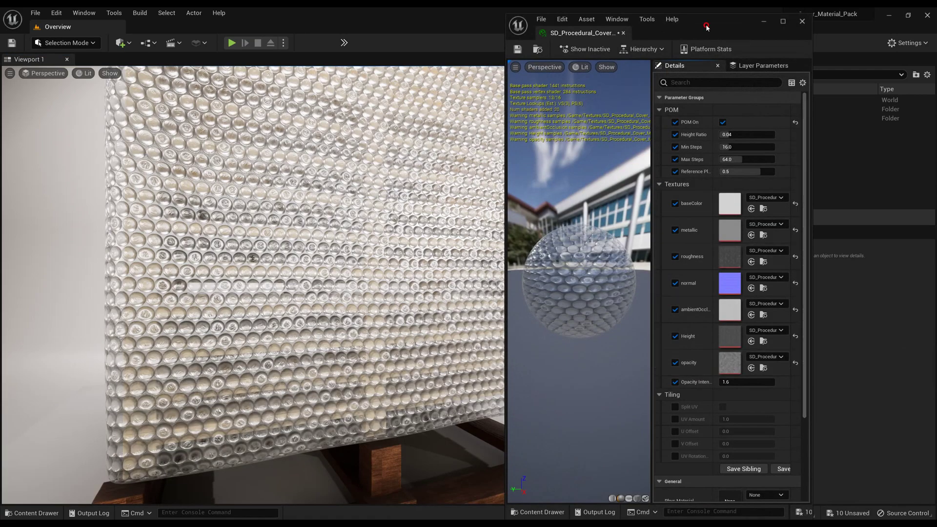
{"action": "left_click_drag", "start_coordinate": [706, 27], "coordinate": [831, 26]}
{"action": "mouse_move", "coordinate": [861, 135]}
{"action": "left_mouse_down"}
{"action": "mouse_move", "coordinate": [878, 135]}
{"action": "mouse_move", "coordinate": [864, 134]}
{"action": "left_mouse_up"}
{"action": "left_click", "coordinate": [920, 135]}
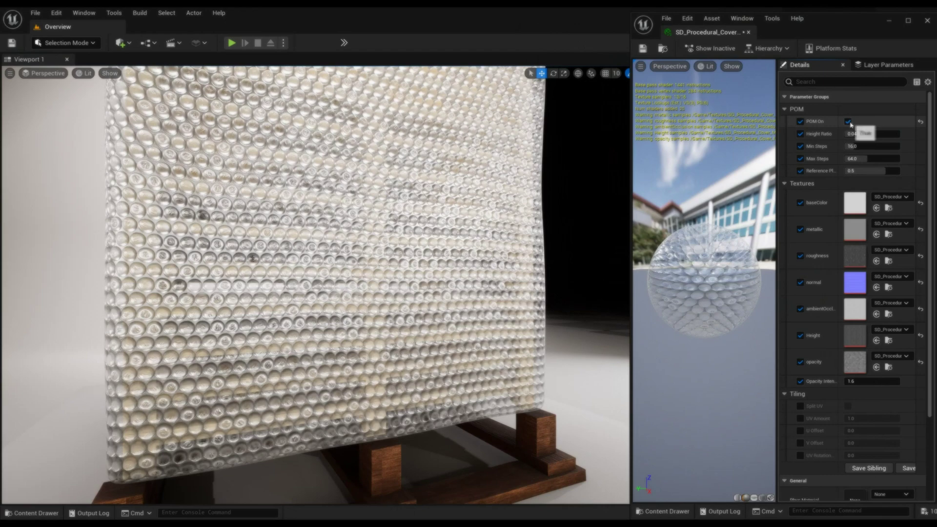
{"action": "left_click", "coordinate": [848, 121]}
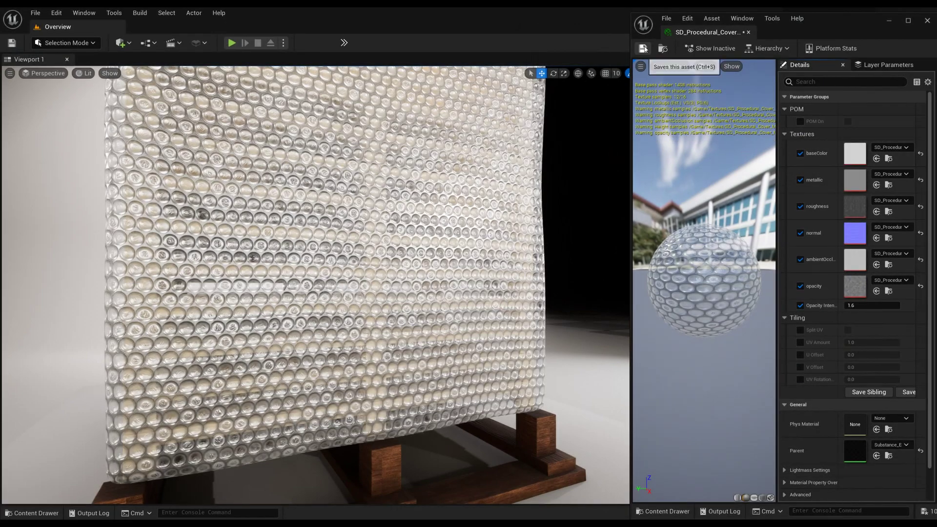
{"action": "left_click", "coordinate": [927, 20]}
Step: Switch to Modeling Mode and start the Displace tool on the Box_Box_Out mesh
{"action": "left_click", "coordinate": [73, 43]}
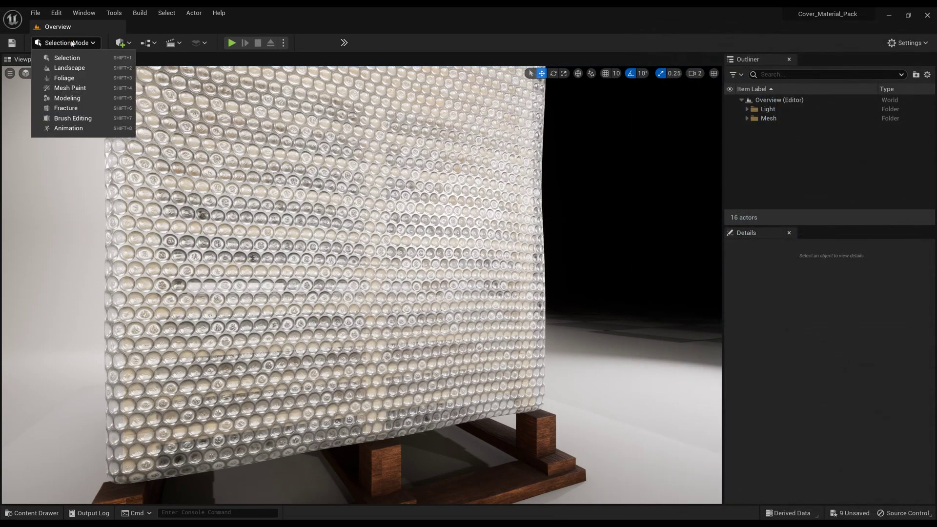
{"action": "left_click", "coordinate": [67, 98]}
{"action": "scroll", "coordinate": [21, 270], "scroll_direction": "down", "scroll_amount": 5}
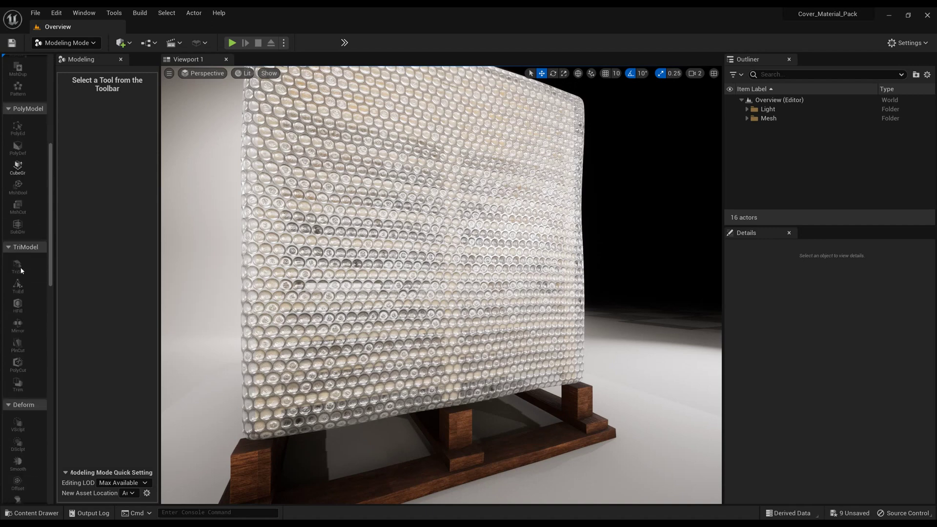
{"action": "left_click", "coordinate": [322, 243]}
{"action": "scroll", "coordinate": [19, 258], "scroll_direction": "down", "scroll_amount": 2}
{"action": "left_click", "coordinate": [17, 365]}
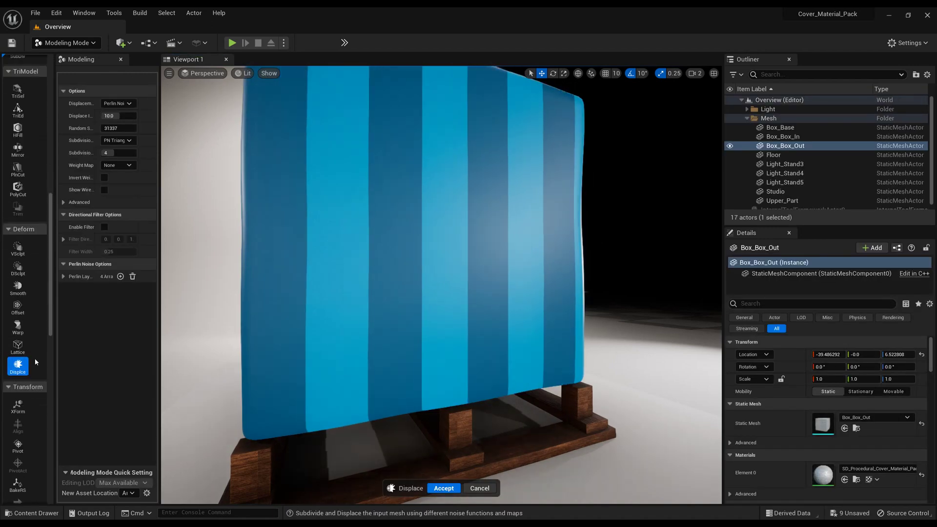
Step: Set the displacement type to Texture2D Map and assign the SD_Procedural_Cover_Material_Packing_Vol_15_INST_height texture as the displacement map
{"action": "left_click", "coordinate": [128, 103]}
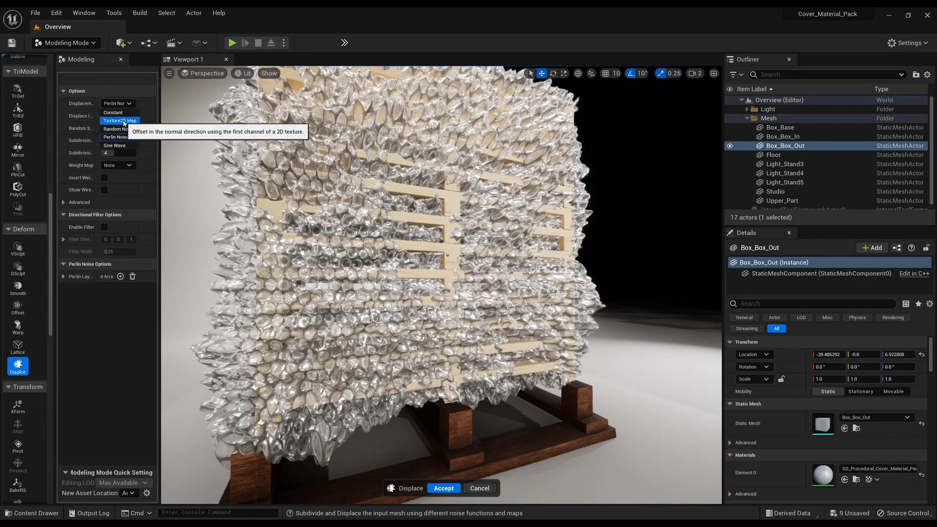
{"action": "left_click", "coordinate": [122, 120]}
{"action": "key", "text": "ctrl+space"}
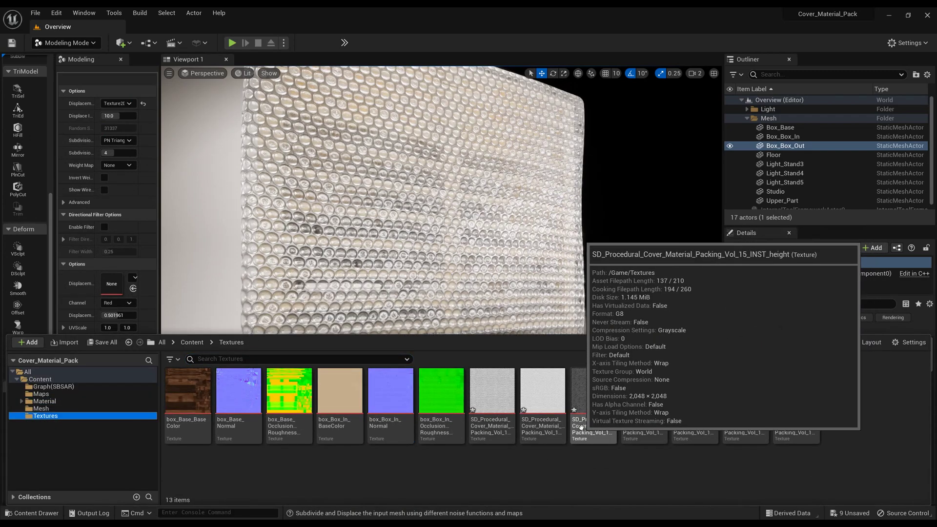
{"action": "left_click_drag", "start_coordinate": [599, 411], "coordinate": [118, 283]}
Step: Set the displace intensity to 3 and accept the displacement on the box mesh
{"action": "left_click_drag", "start_coordinate": [159, 251], "coordinate": [187, 251]}
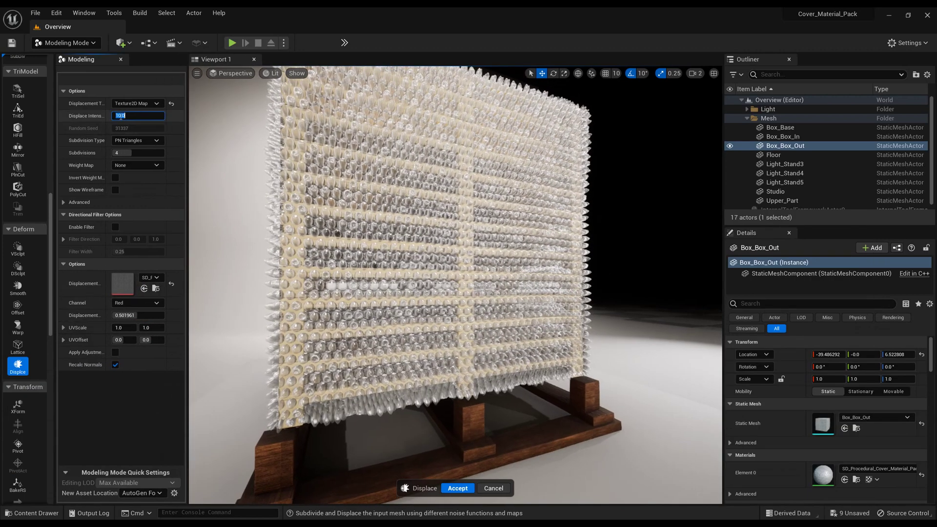
{"action": "type", "text": "3"}
{"action": "key", "text": "Return"}
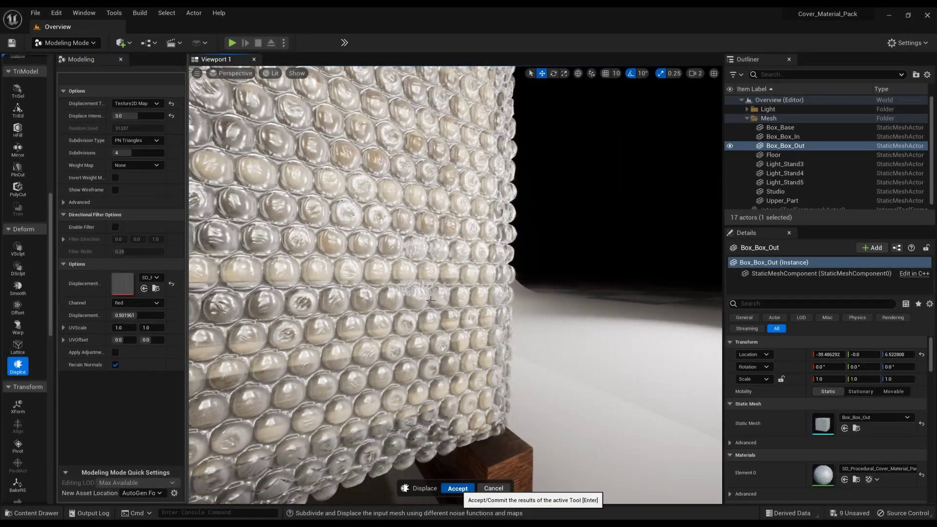
{"action": "left_click", "coordinate": [458, 488]}
Step: Return to Selection Mode and deselect the displaced box
{"action": "left_click", "coordinate": [66, 43]}
{"action": "left_click", "coordinate": [83, 59]}
{"action": "right_click_drag", "start_coordinate": [248, 254], "coordinate": [366, 208]}
{"action": "key", "text": "Escape"}
Step: Open the cover's Substance graph instance from the Graph(SBSAR) folder for editing
{"action": "left_click", "coordinate": [38, 513]}
{"action": "left_click", "coordinate": [47, 386]}
{"action": "double_click", "coordinate": [239, 405]}
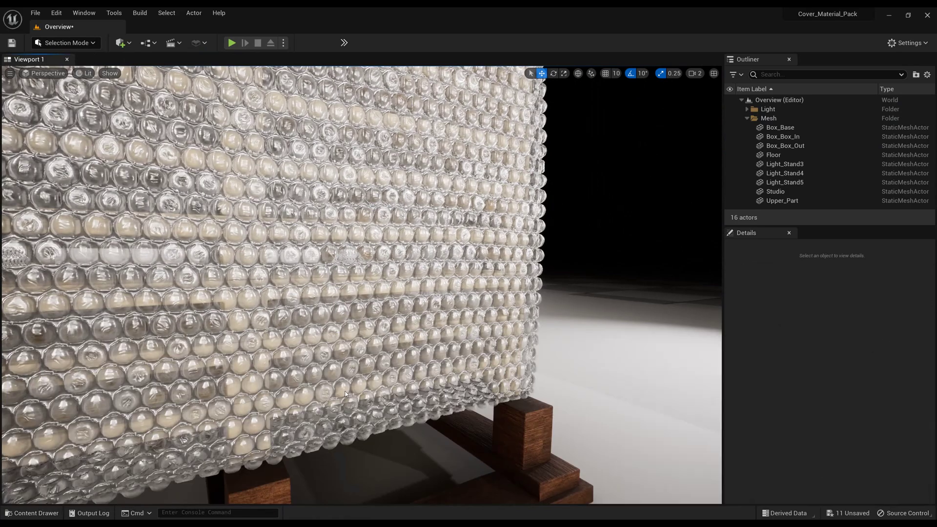
{"action": "left_click", "coordinate": [716, 390]}
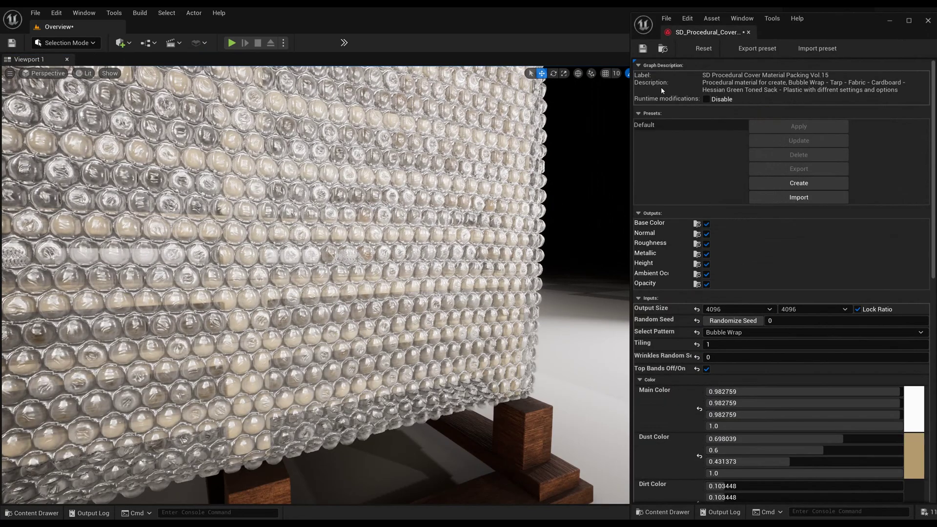
Step: Lower the bubble wrap's opacity to 0.24 in the basic settings and view the whole wrapped pallet
{"action": "right_click_drag", "start_coordinate": [397, 236], "coordinate": [467, 225]}
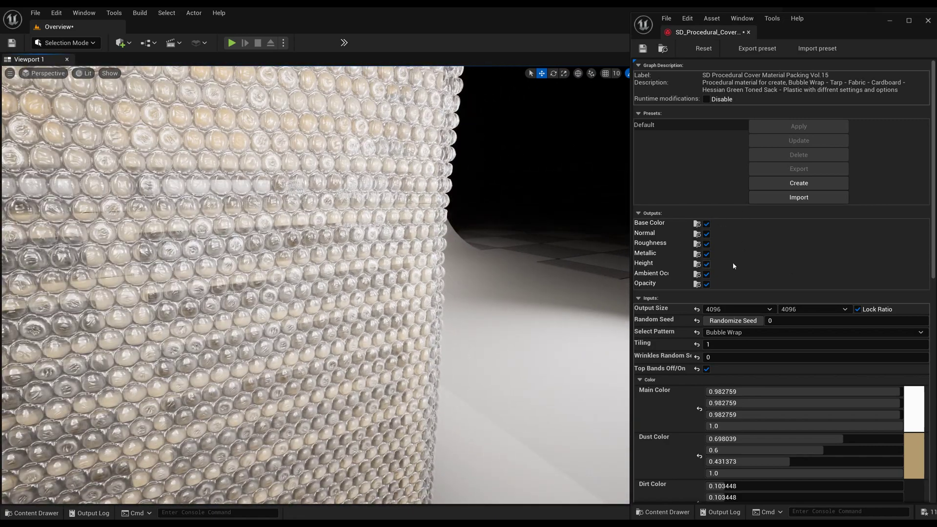
{"action": "scroll", "coordinate": [695, 332], "scroll_direction": "down", "scroll_amount": 10}
{"action": "mouse_move", "coordinate": [768, 319]}
{"action": "left_mouse_down"}
{"action": "mouse_move", "coordinate": [752, 319]}
{"action": "mouse_move", "coordinate": [806, 318]}
{"action": "mouse_move", "coordinate": [758, 319]}
{"action": "left_mouse_up"}
{"action": "right_click_drag", "start_coordinate": [356, 264], "coordinate": [393, 302]}
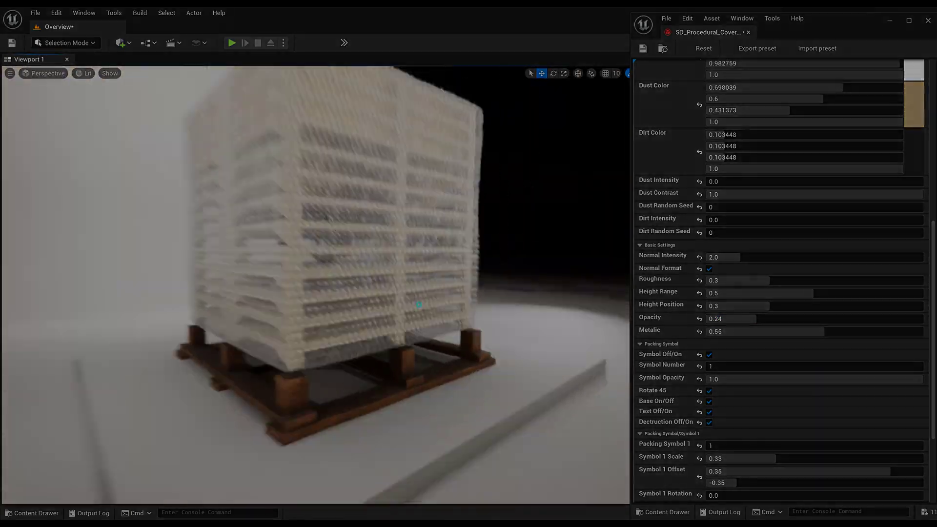